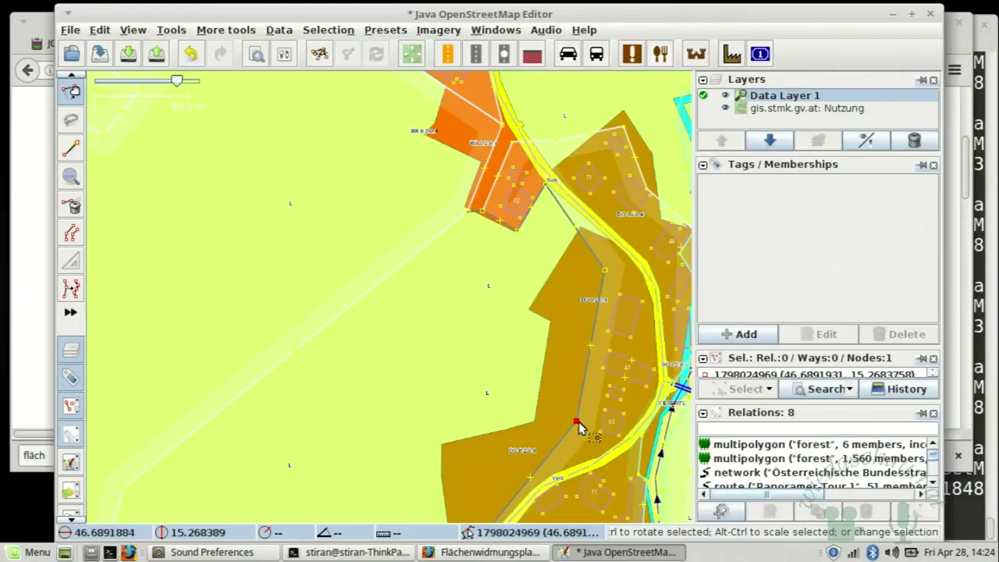
Split the farmyard landuse outline at the two end nodes of its stretch across the open field, keeping the history on the 57-node segment
click(170, 31)
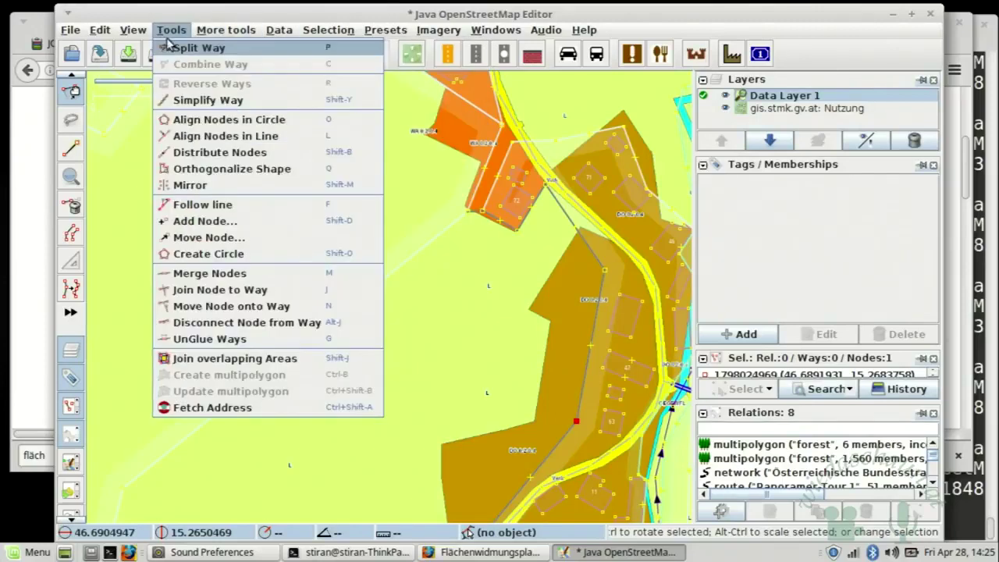
key(Escape)
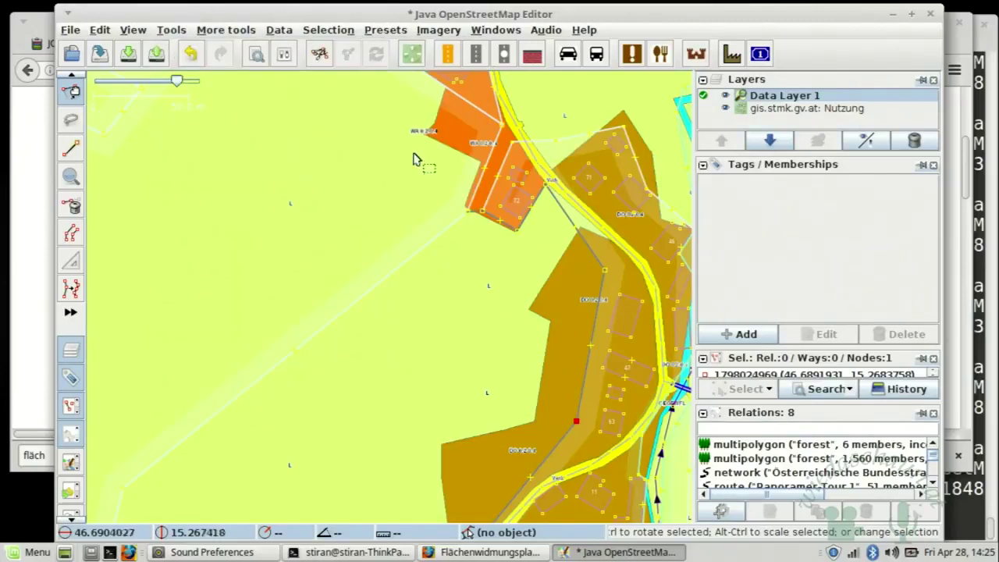
click(422, 244)
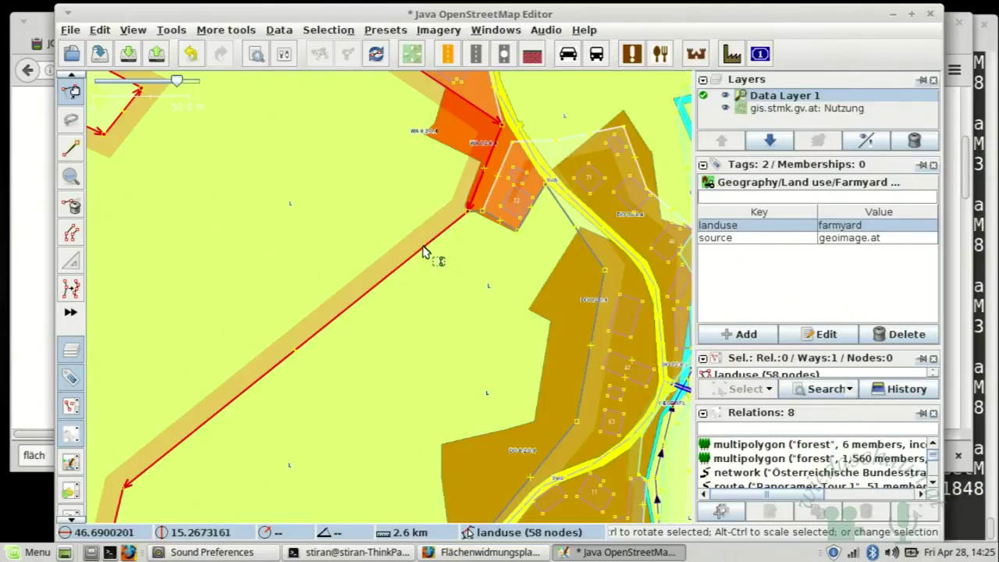
click(472, 213)
scroll(538, 242, up, 3)
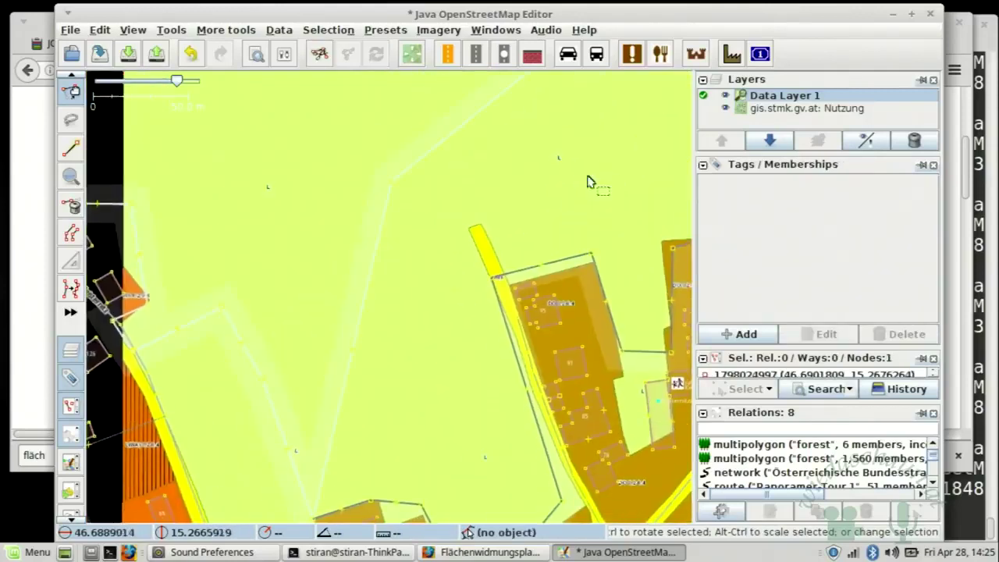
drag(453, 336, 531, 206)
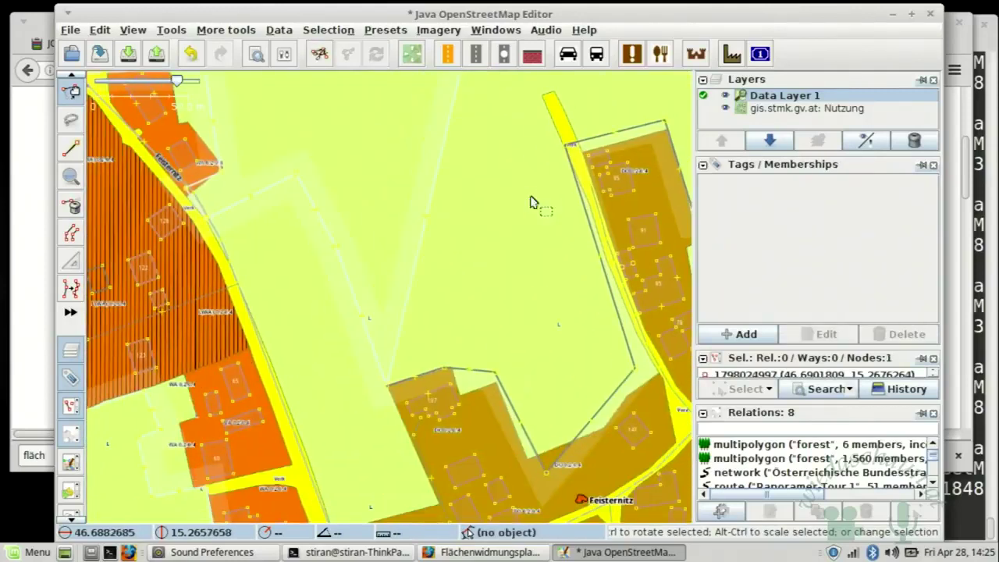
shift+click(387, 393)
key(p)
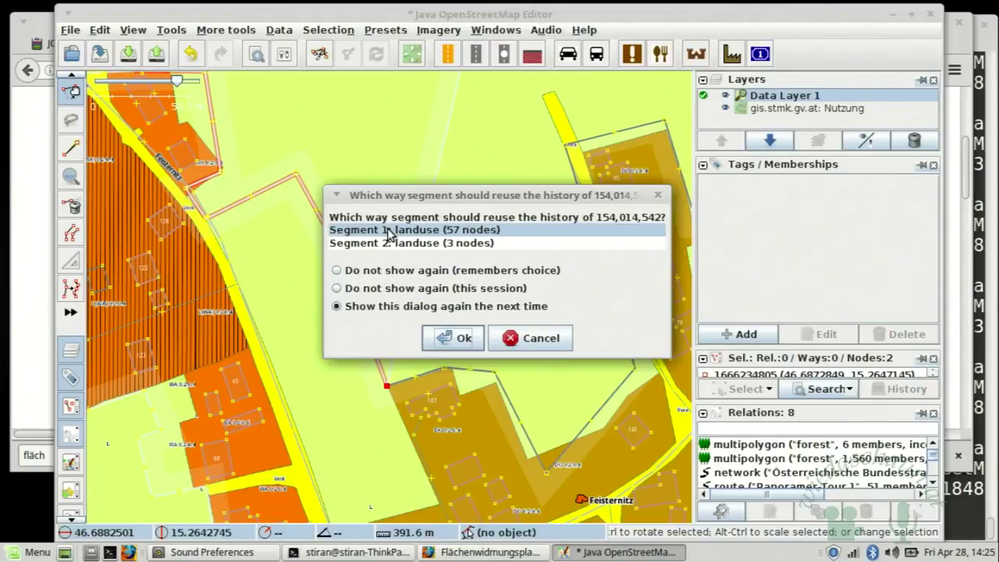
click(462, 337)
Delete the split-off 3-node farmyard segment that crosses the open field
click(425, 288)
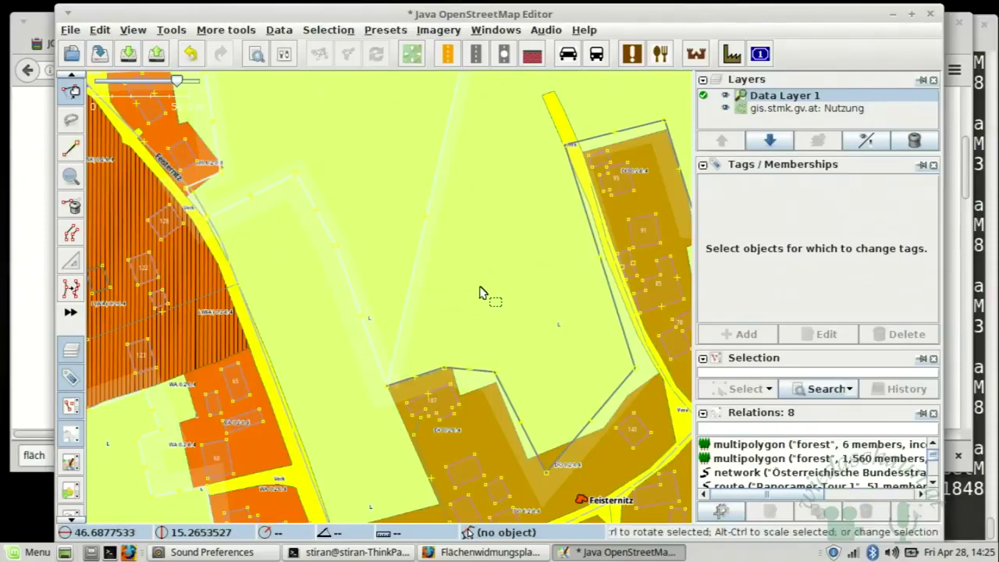
click(425, 235)
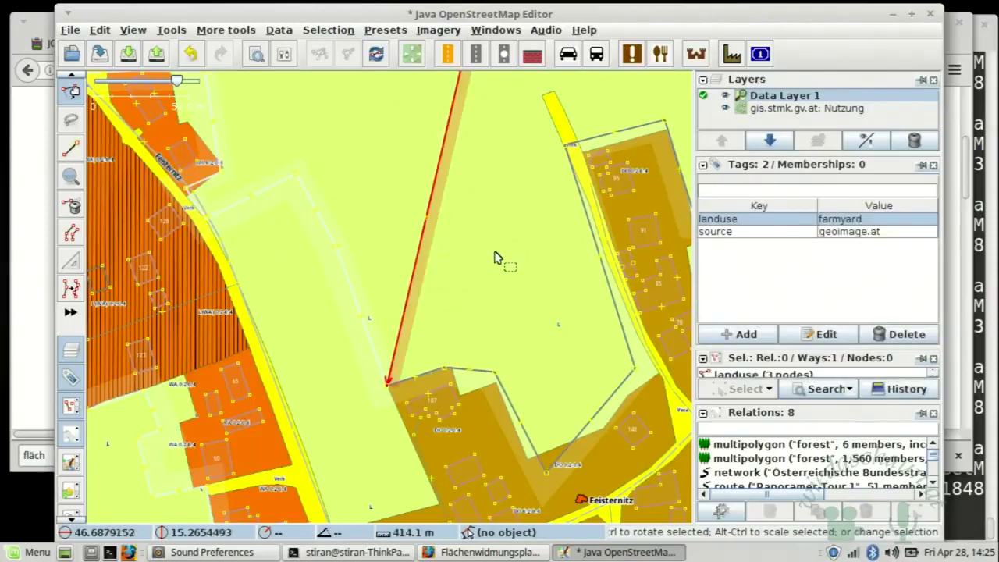
scroll(493, 257, up, 3)
scroll(450, 230, up, 2)
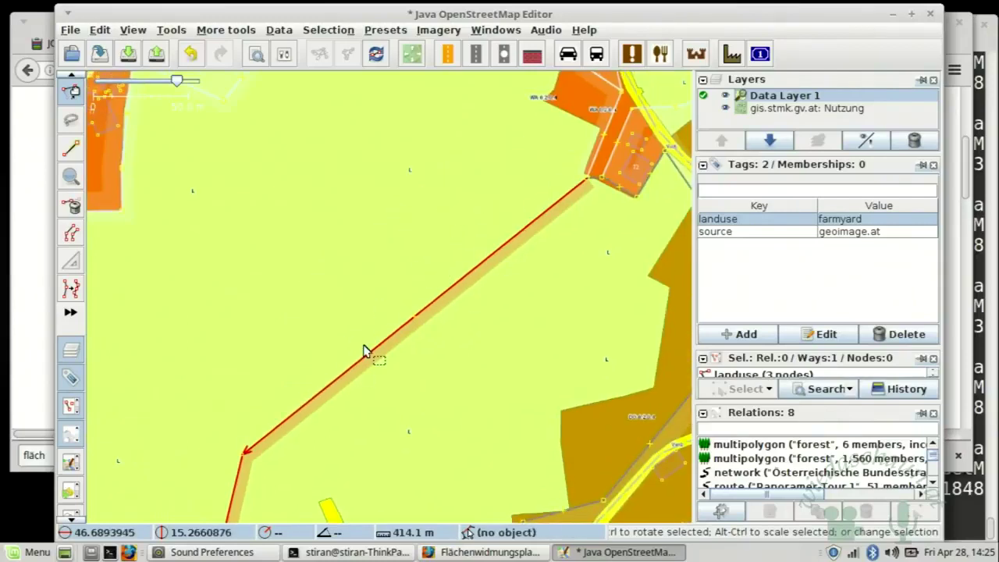
key(Escape)
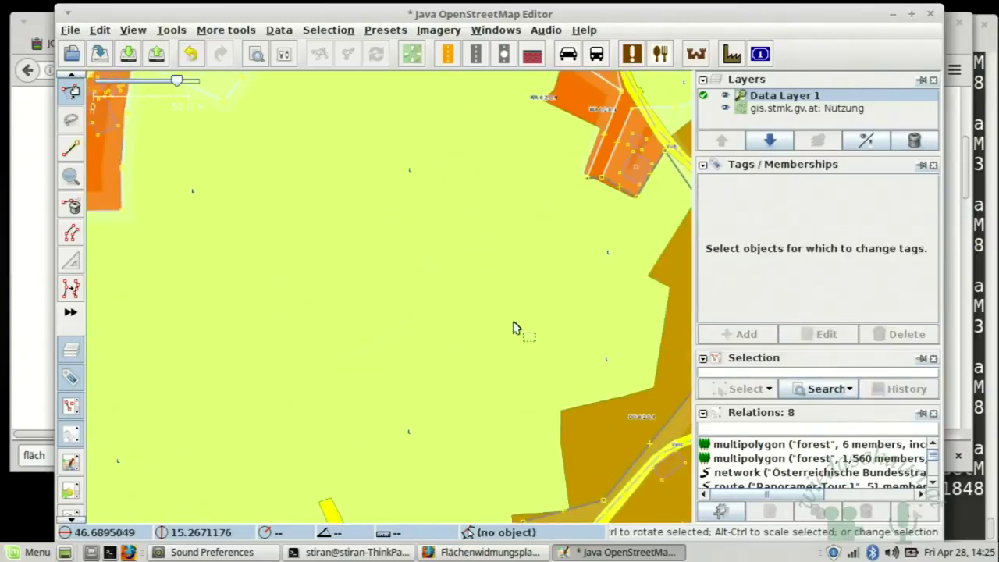
Try Join Node to Way on the 57-node farmyard way and the adjoining 17-node way at their shared corner by the orange WA area
key(ctrl+Down)
key(ctrl+Left)
key(ctrl+Right)
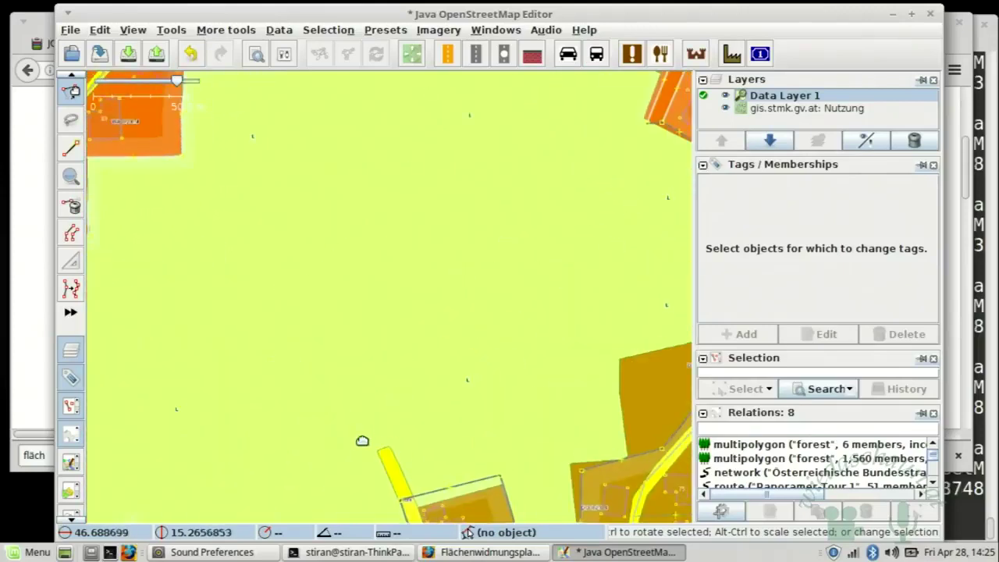
key(ctrl+Down)
click(585, 259)
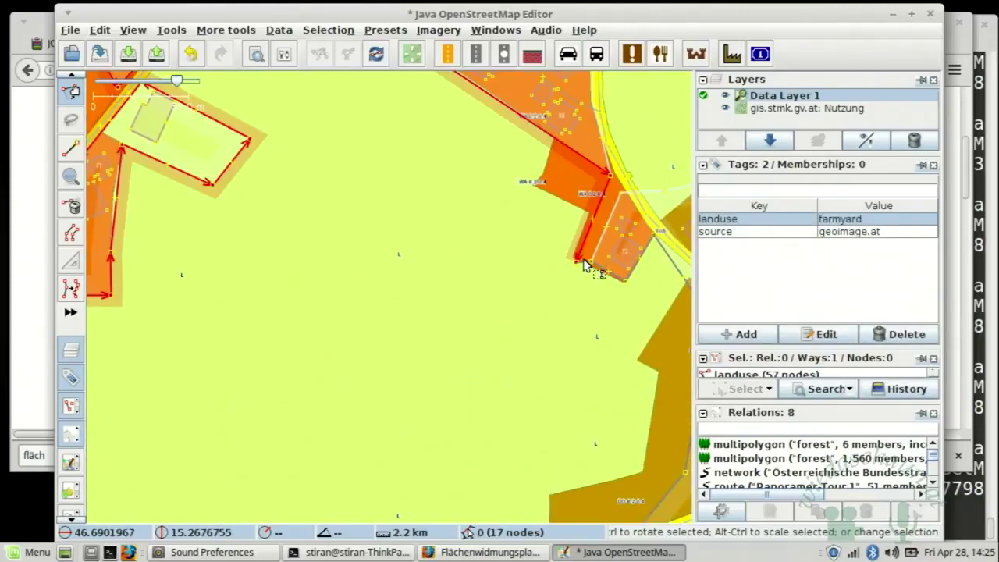
key(Escape)
click(585, 265)
scroll(586, 265, up, 4)
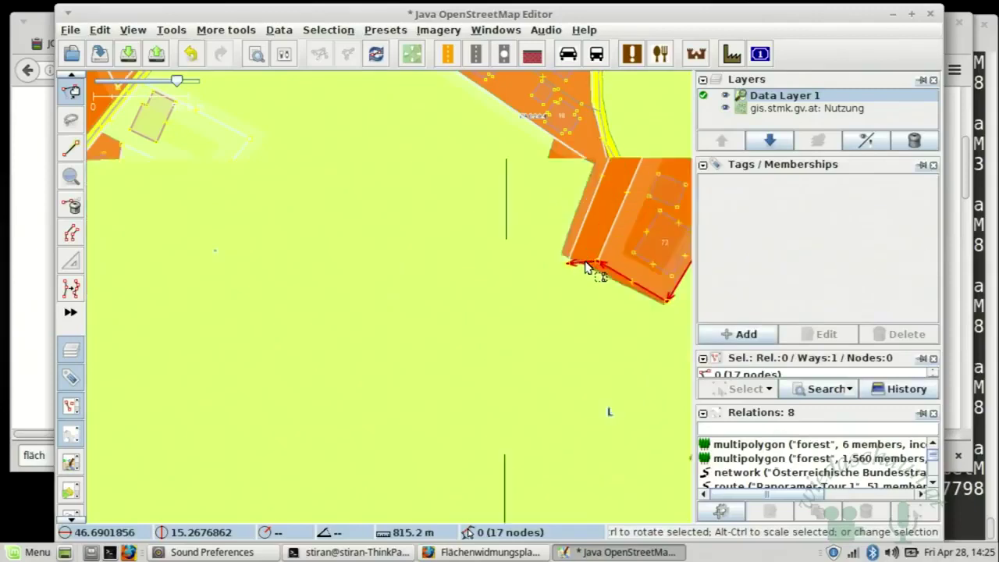
shift+click(566, 237)
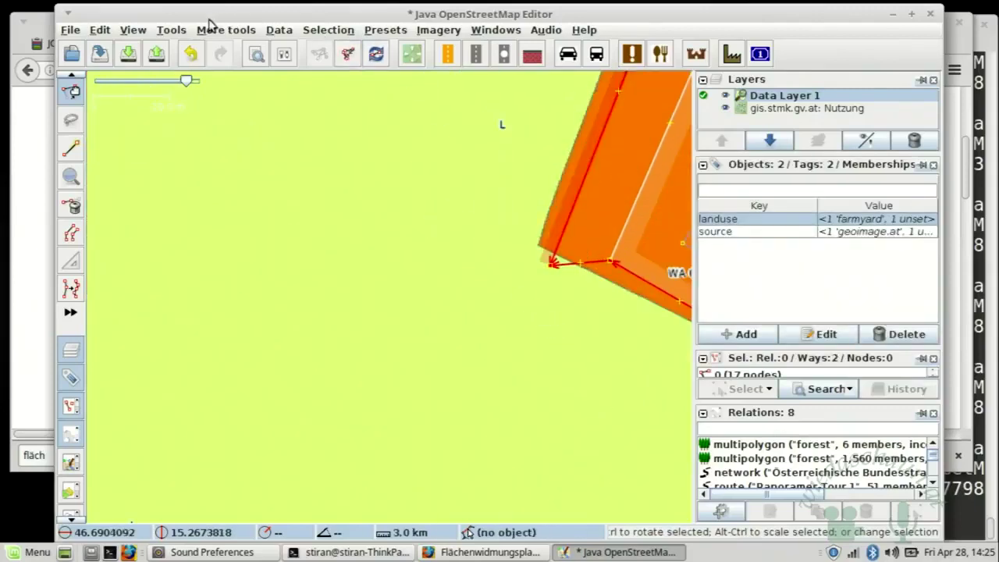
click(185, 31)
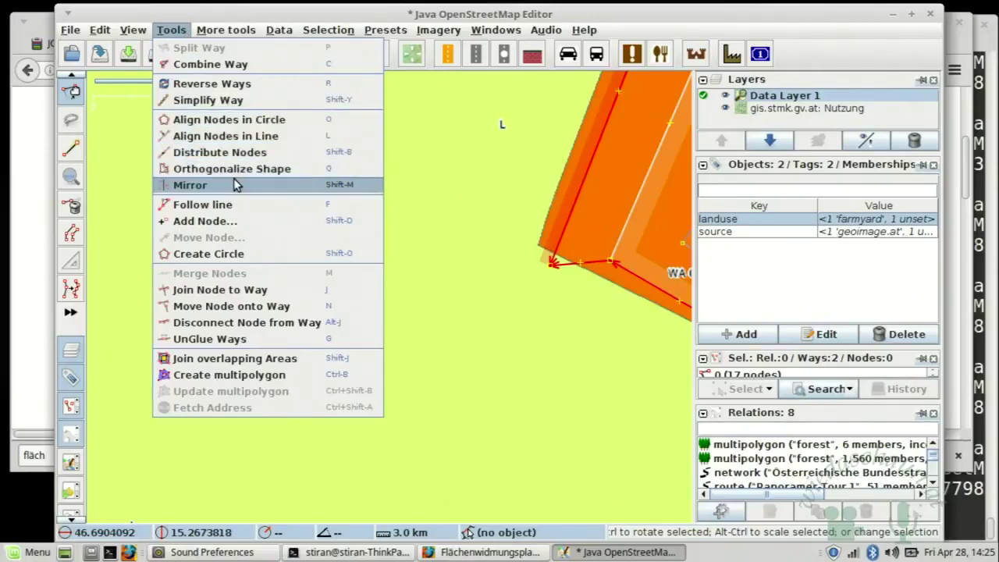
mouse_move(218, 24)
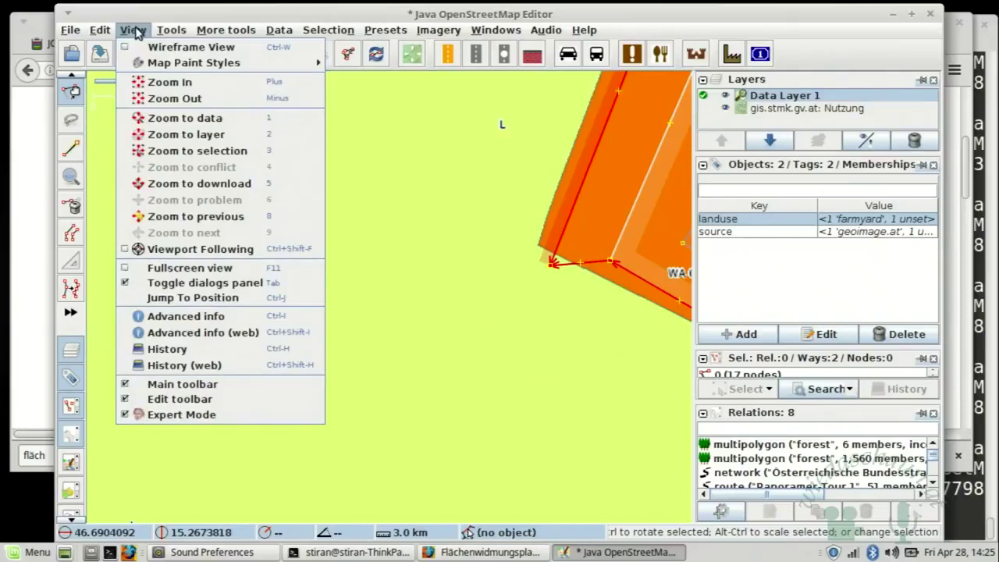
mouse_move(181, 35)
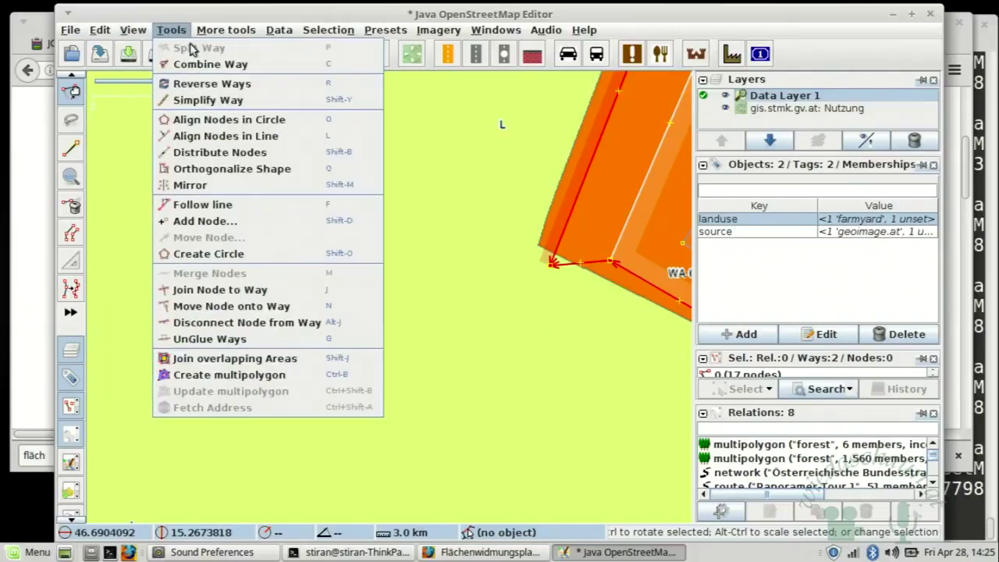
click(230, 289)
click(515, 263)
click(569, 223)
click(567, 272)
click(564, 260)
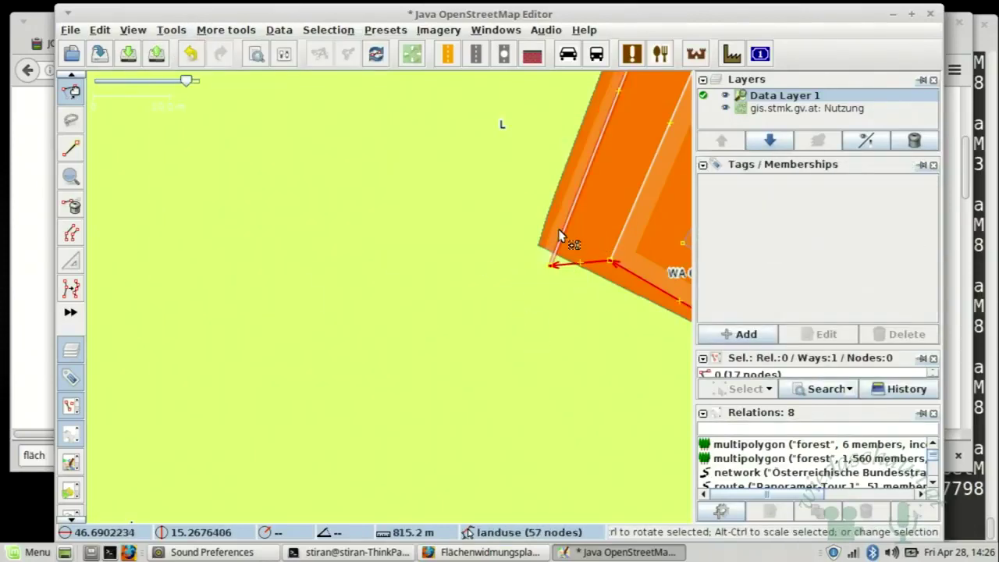
shift+click(560, 231)
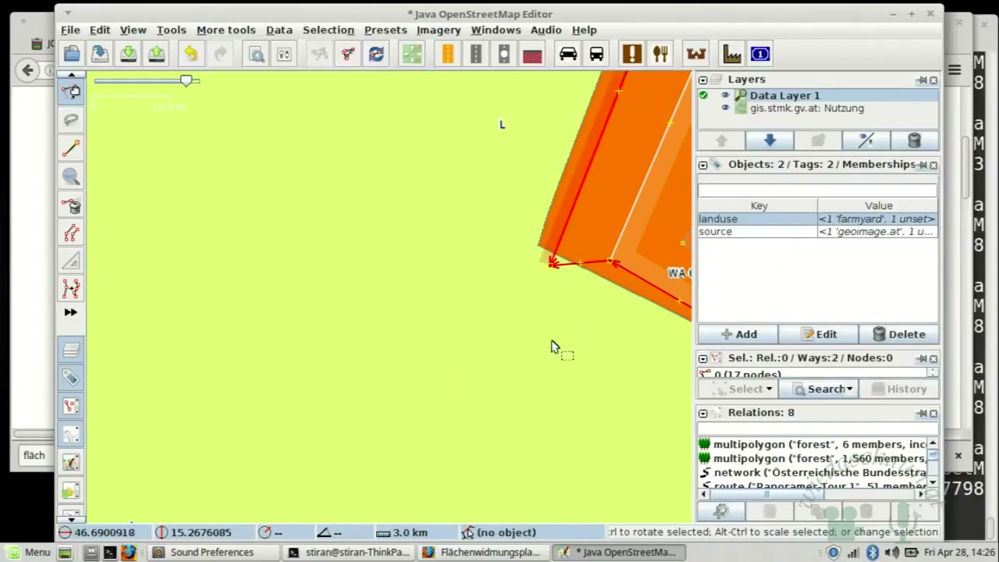
drag(553, 346, 470, 236)
click(471, 236)
click(494, 151)
click(508, 156)
scroll(457, 183, down, 5)
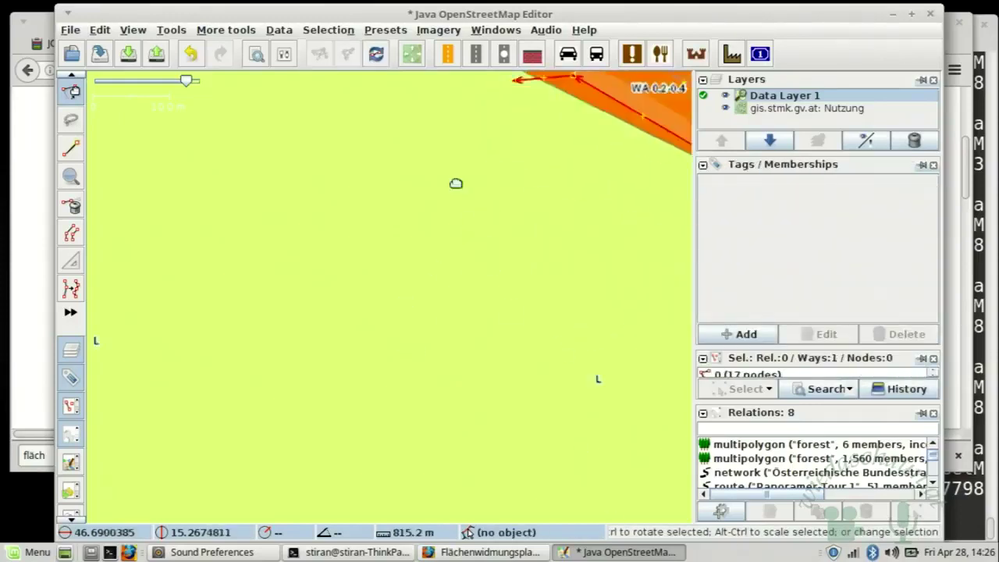
scroll(400, 435, up, 4)
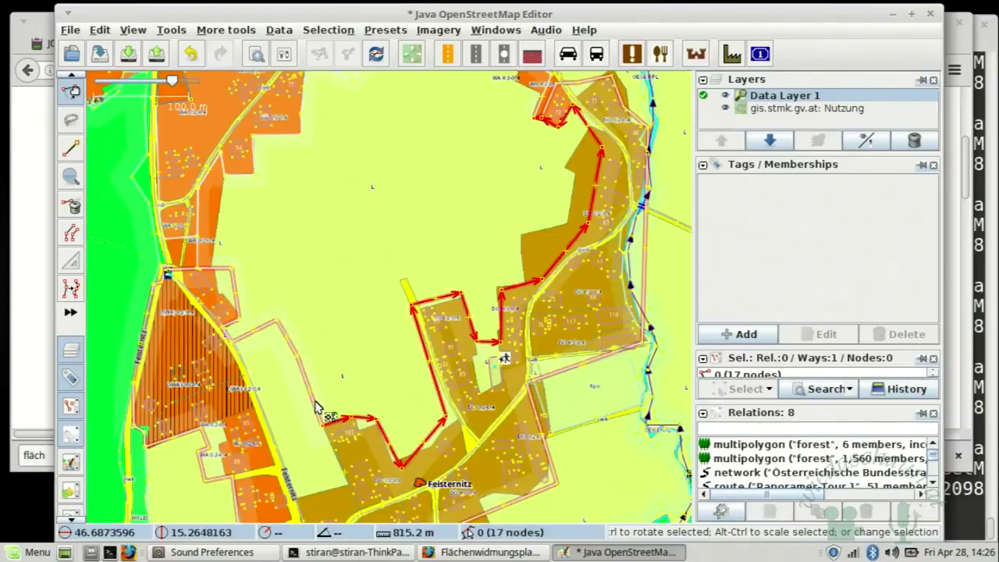
shift+click(318, 409)
scroll(344, 437, up, 3)
scroll(350, 318, down, 3)
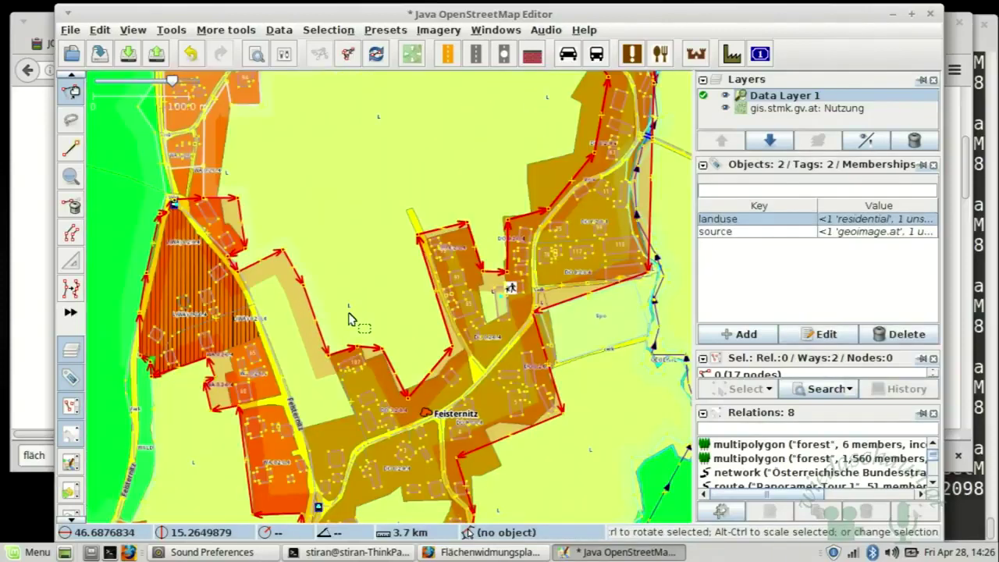
scroll(366, 406, up, 2)
scroll(372, 469, down, 2)
scroll(500, 226, up, 2)
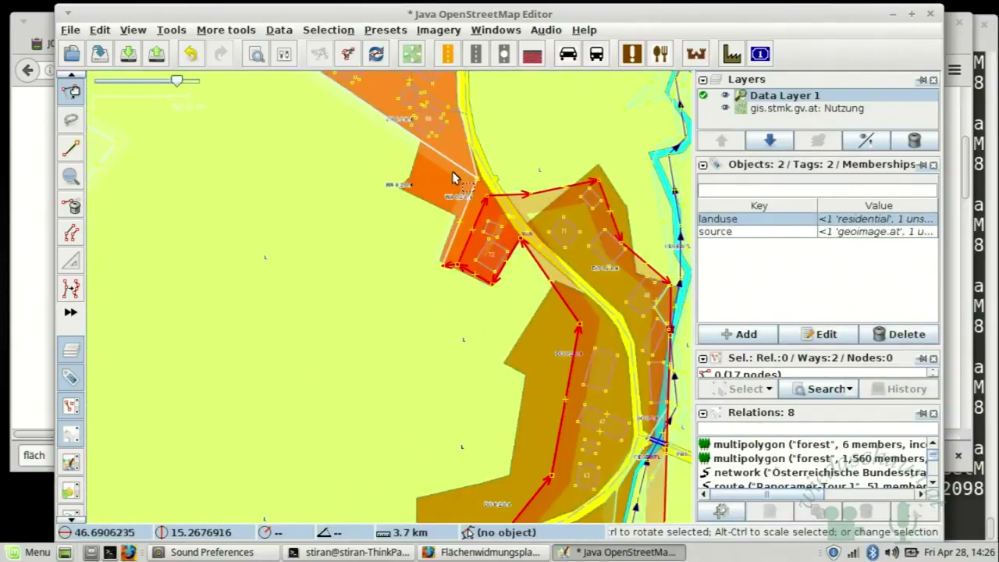
Try to merge the open farmyard way and the untagged 17-node way with Join overlapping Areas
click(466, 195)
click(460, 212)
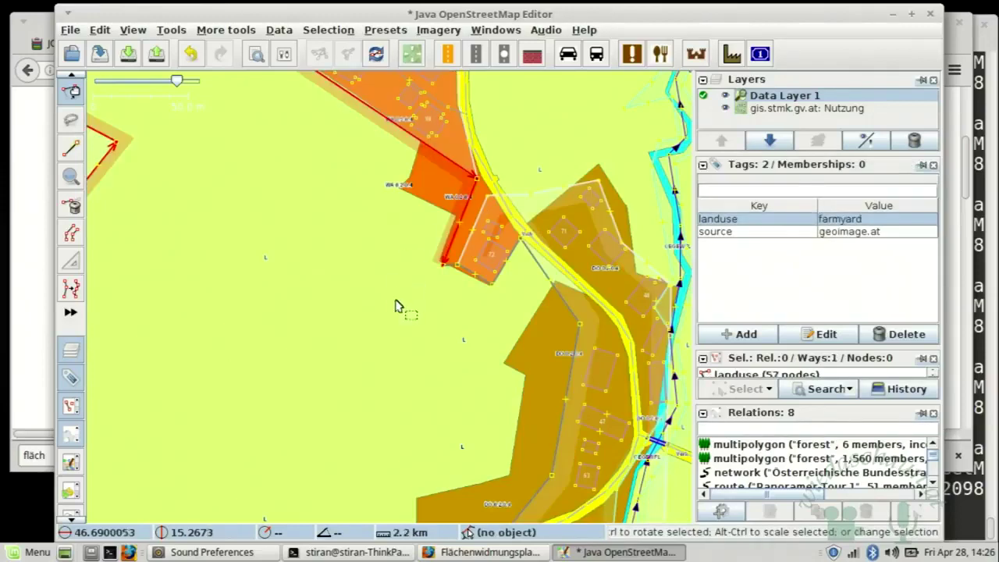
scroll(397, 305, up, 2)
scroll(460, 262, down, 3)
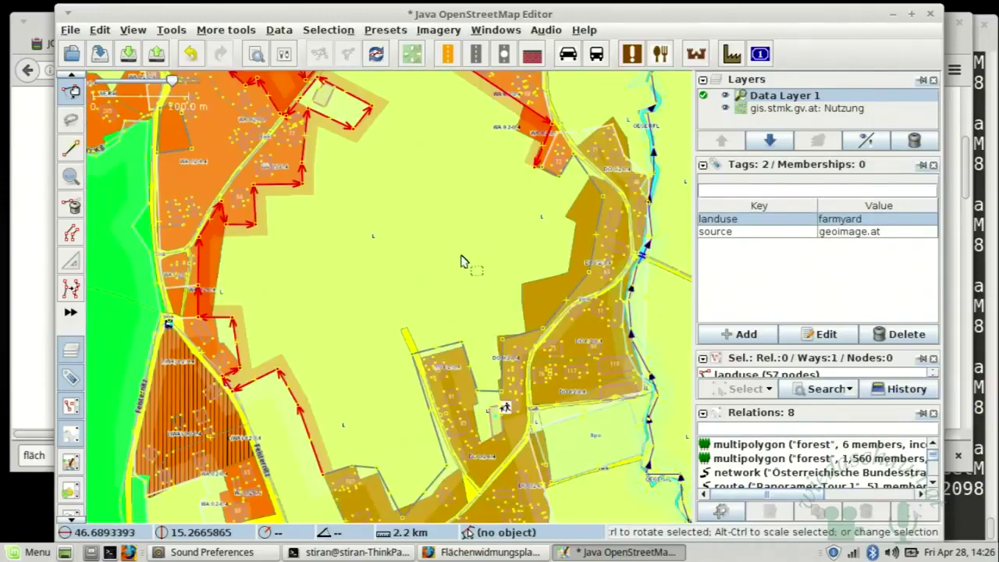
shift+click(345, 470)
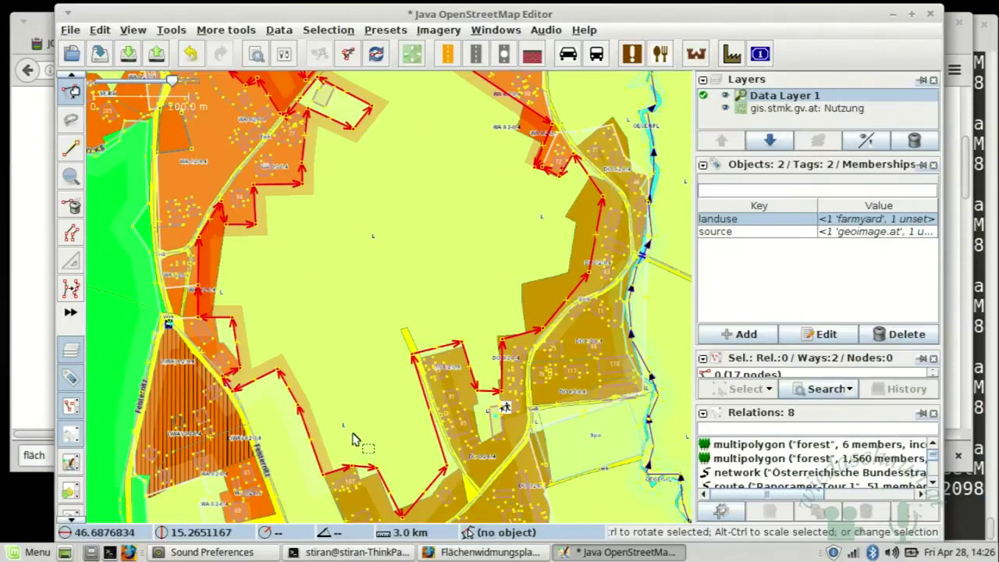
click(167, 30)
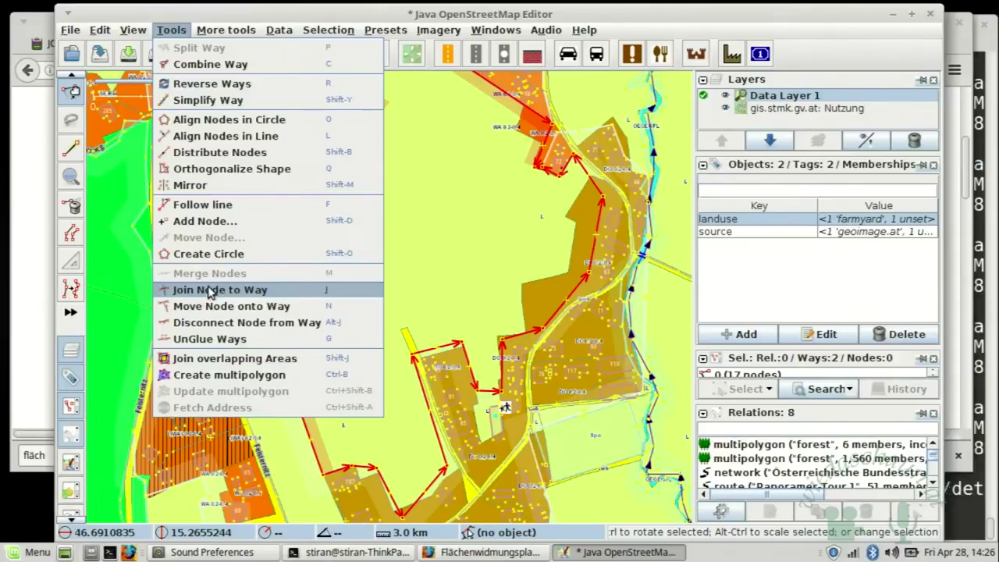
click(214, 363)
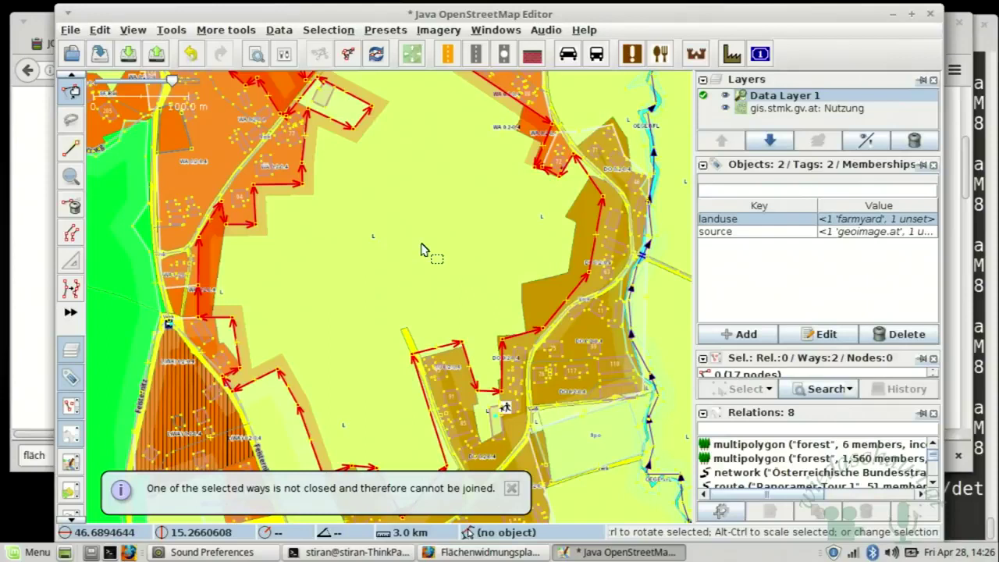
Combine the 57-node farmyard way with the adjoining 17-node way into one way, reversing directions where needed
scroll(423, 245, down, 3)
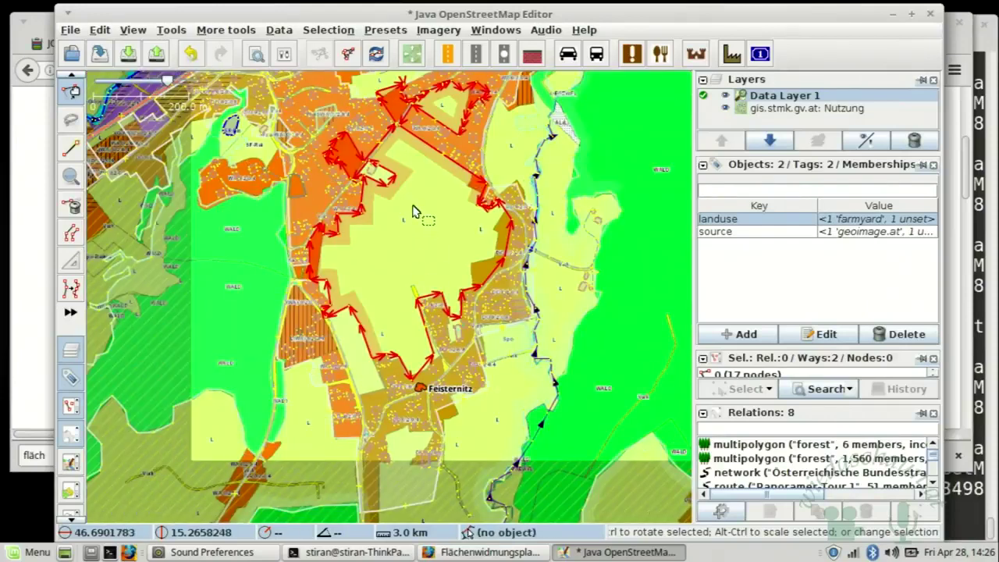
scroll(413, 210, up, 3)
click(450, 197)
scroll(550, 195, up, 3)
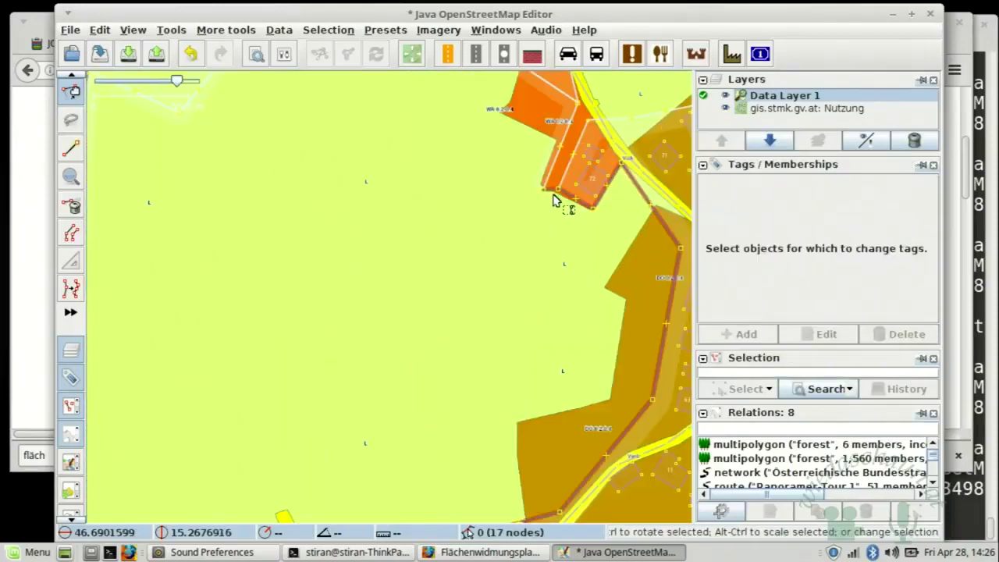
click(548, 192)
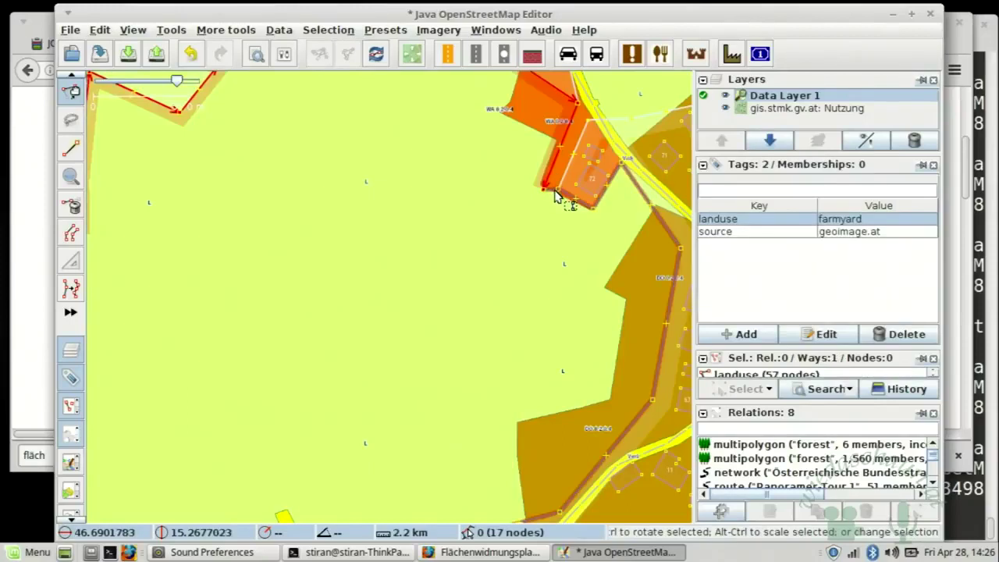
scroll(555, 195, up, 3)
shift+click(544, 192)
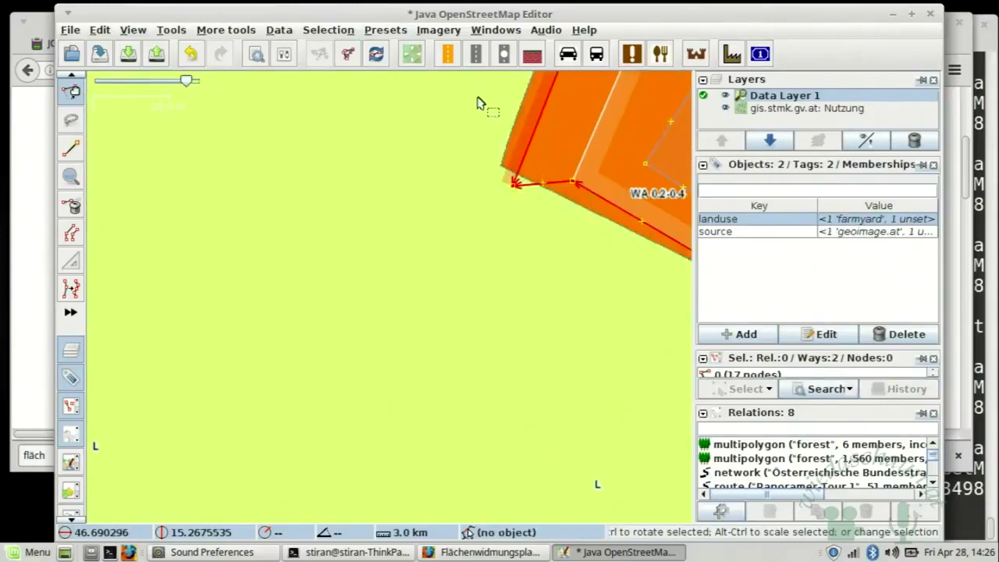
click(209, 36)
mouse_move(184, 33)
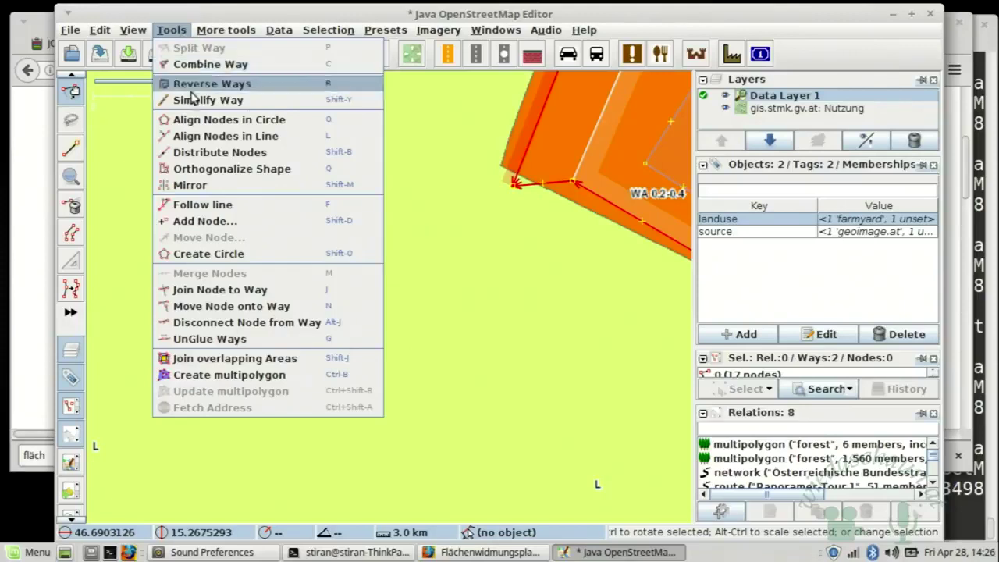
click(199, 64)
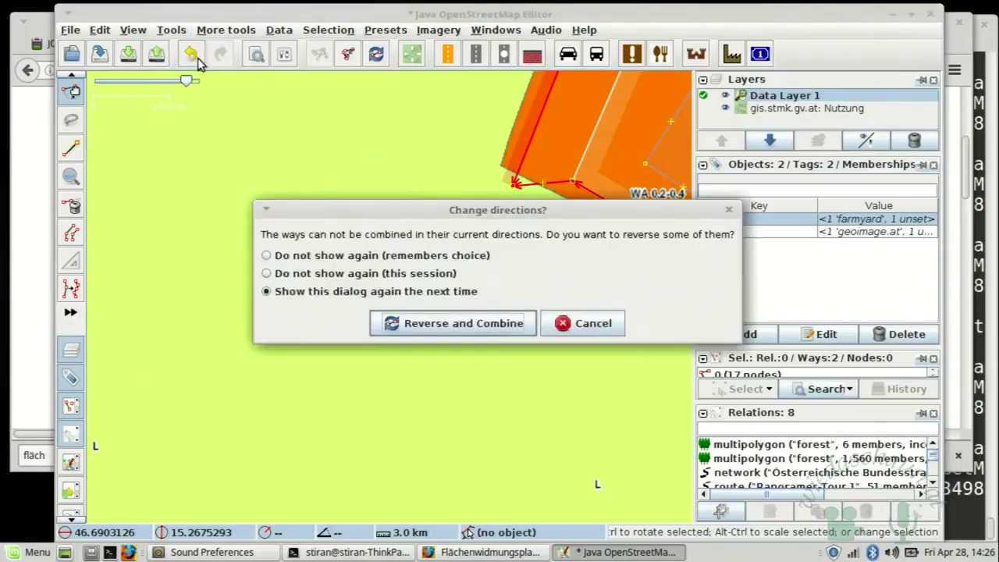
click(404, 323)
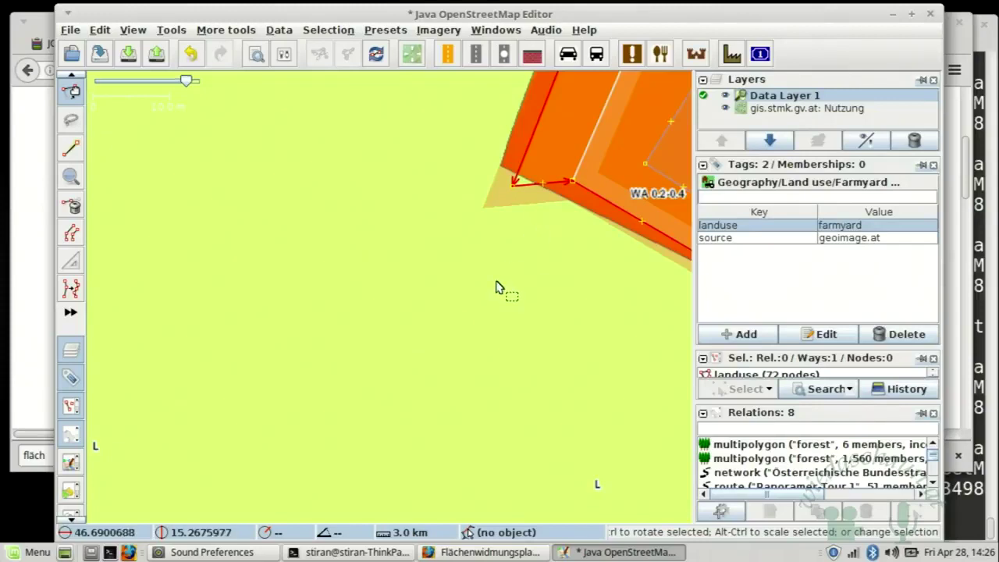
Inspect the combined farmyard way's corner nodes around house 72, from the southwest corner up to the road
scroll(495, 286, down, 2)
scroll(492, 332, down, 2)
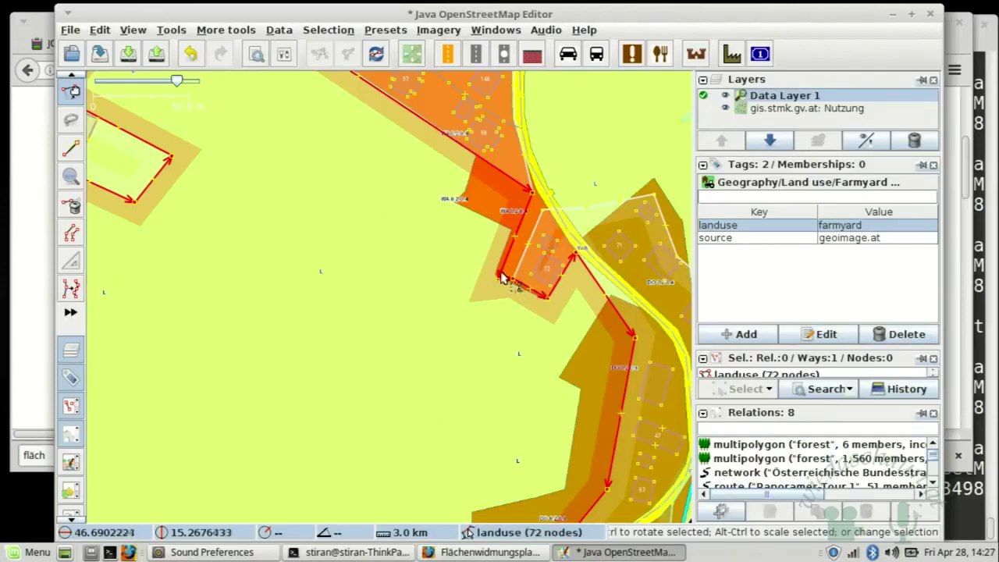
click(171, 29)
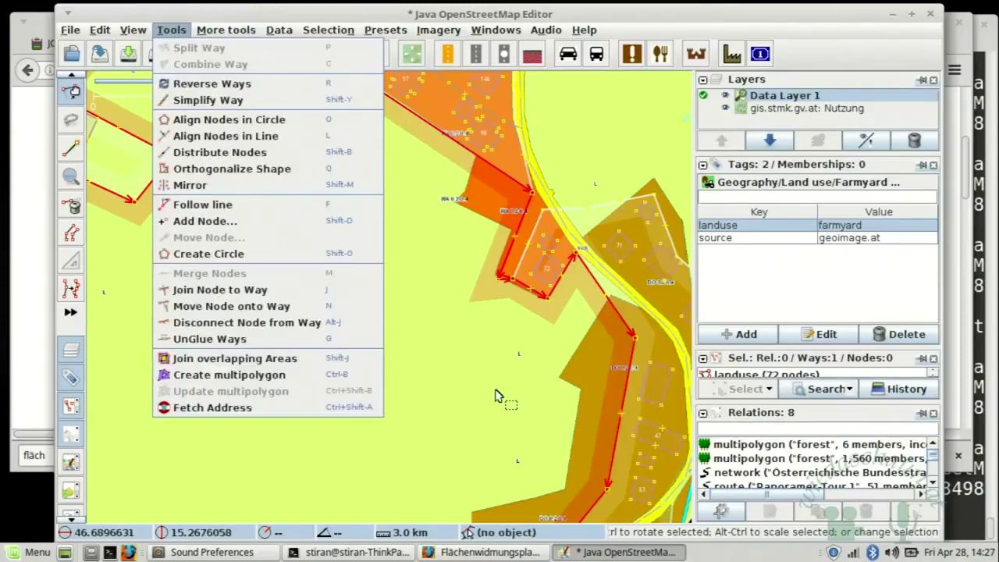
click(473, 281)
scroll(499, 279, up, 5)
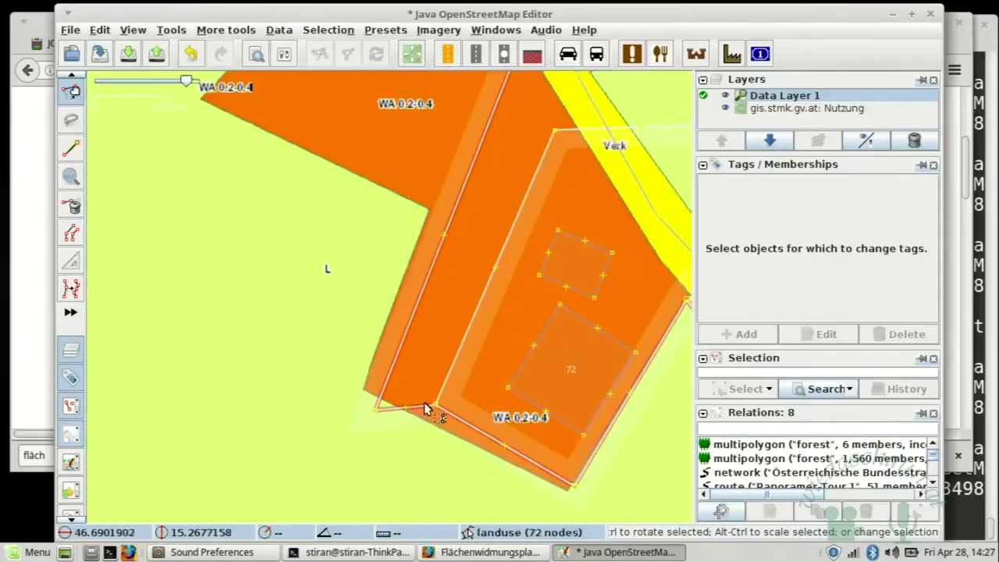
drag(500, 265, 493, 234)
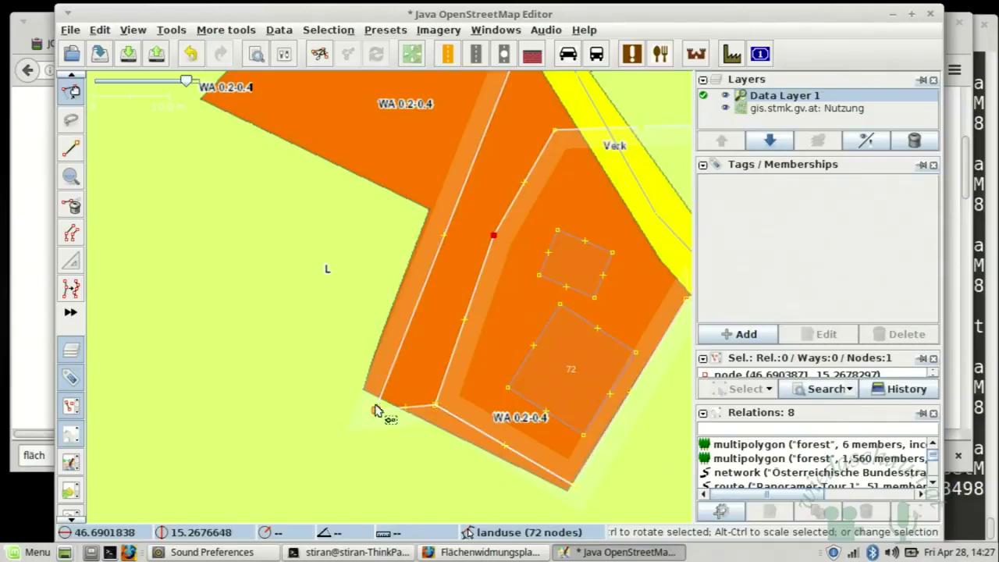
drag(427, 401, 375, 408)
drag(557, 267, 490, 412)
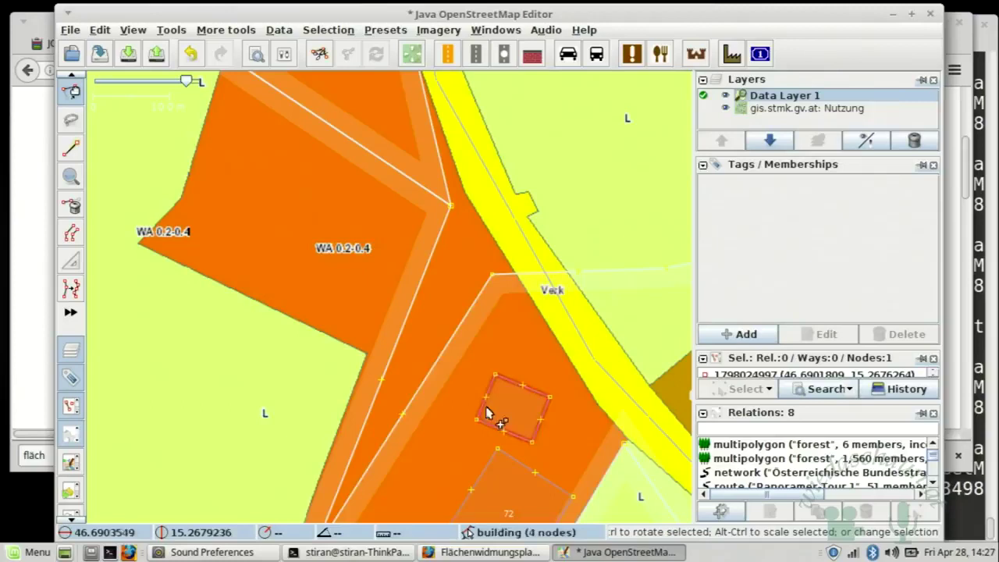
click(490, 278)
drag(433, 333, 445, 479)
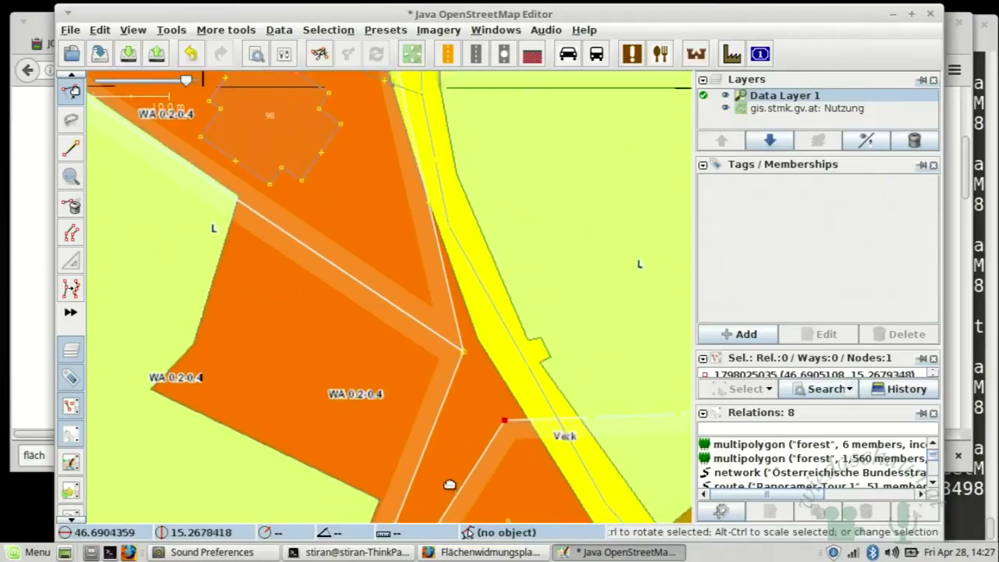
Check which corner nodes the farmyard and residential landuse outlines share beside the road, and leave nothing selected
scroll(493, 331, down, 5)
scroll(495, 333, up, 4)
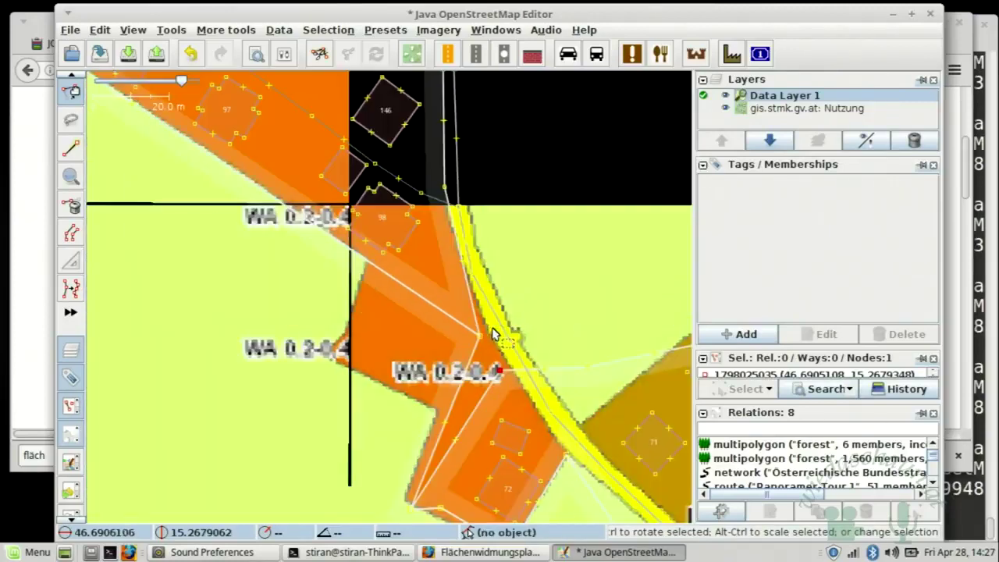
click(477, 362)
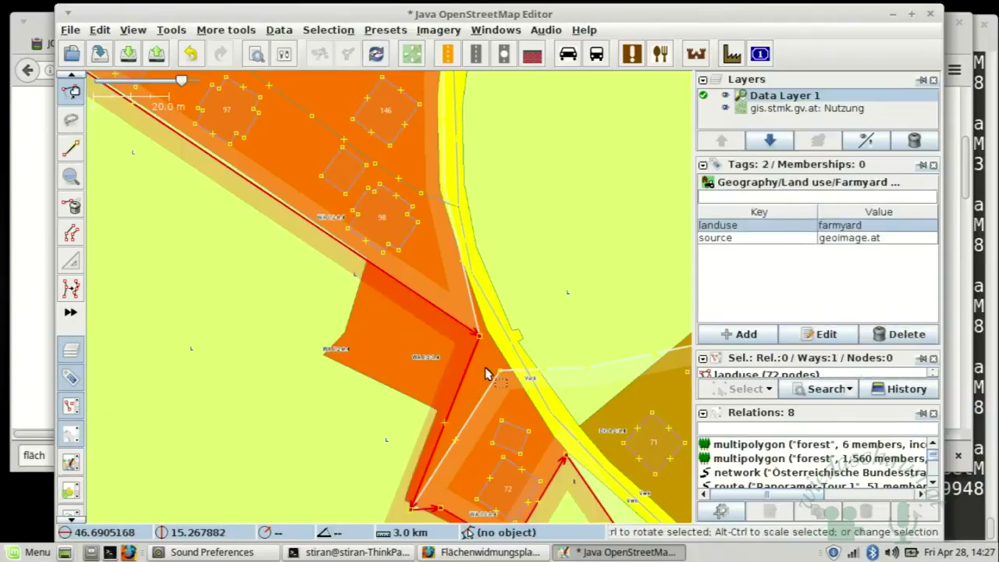
click(486, 394)
click(497, 381)
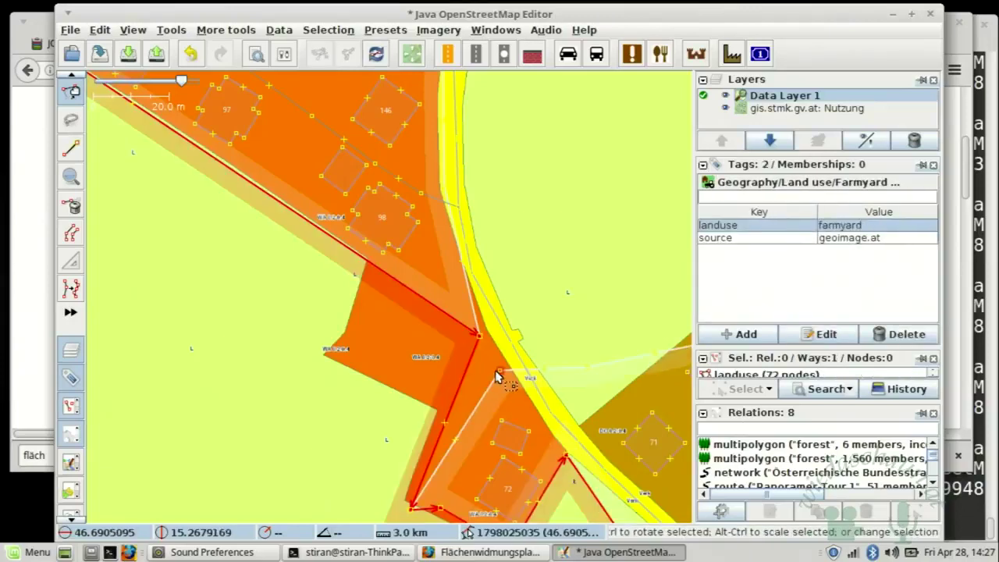
click(499, 369)
click(478, 332)
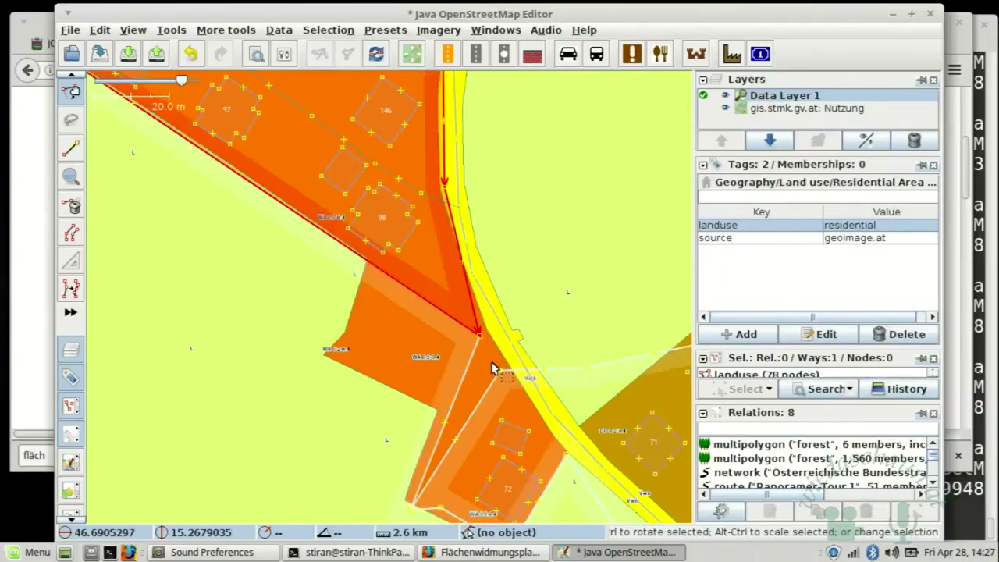
click(481, 354)
click(284, 272)
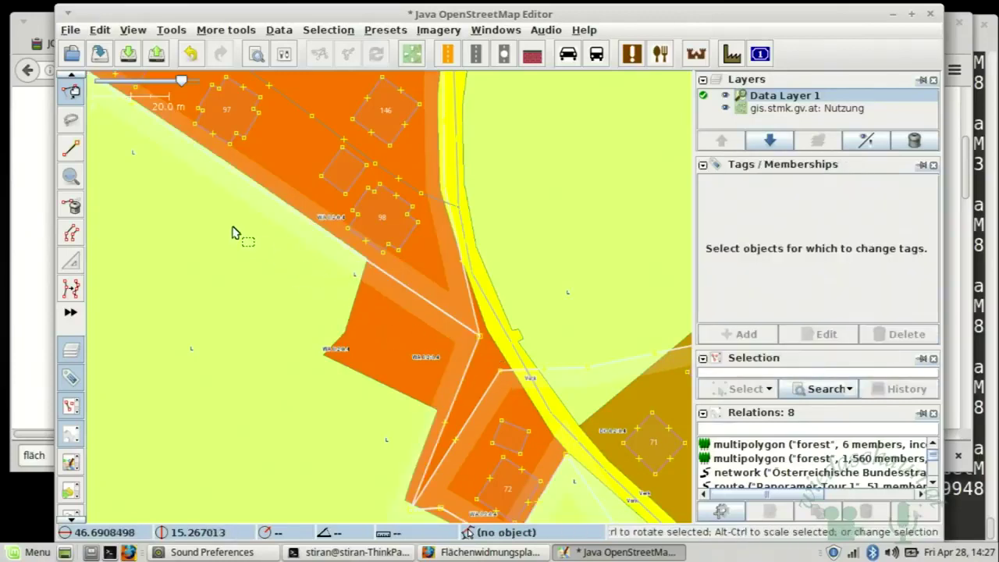
Upload the modified landuse ways to OpenStreetMap with the changeset comment "Landuse #glt17"
click(156, 54)
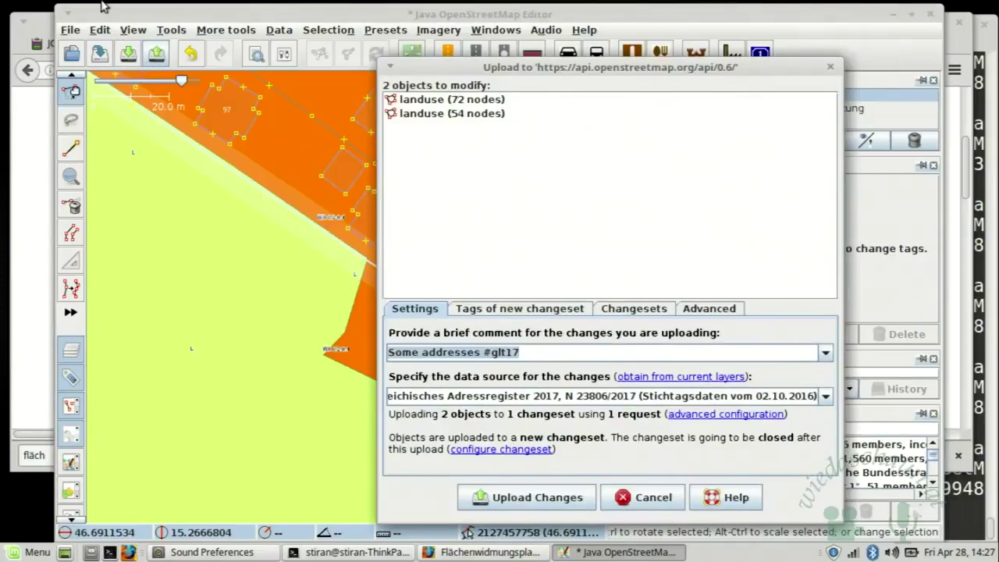
click(489, 353)
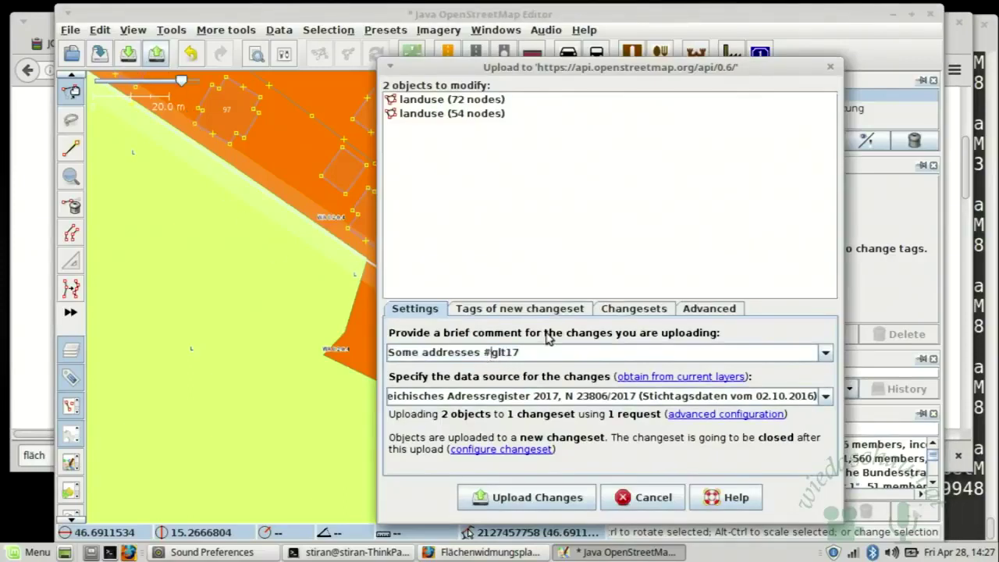
key(Down)
key(Down)
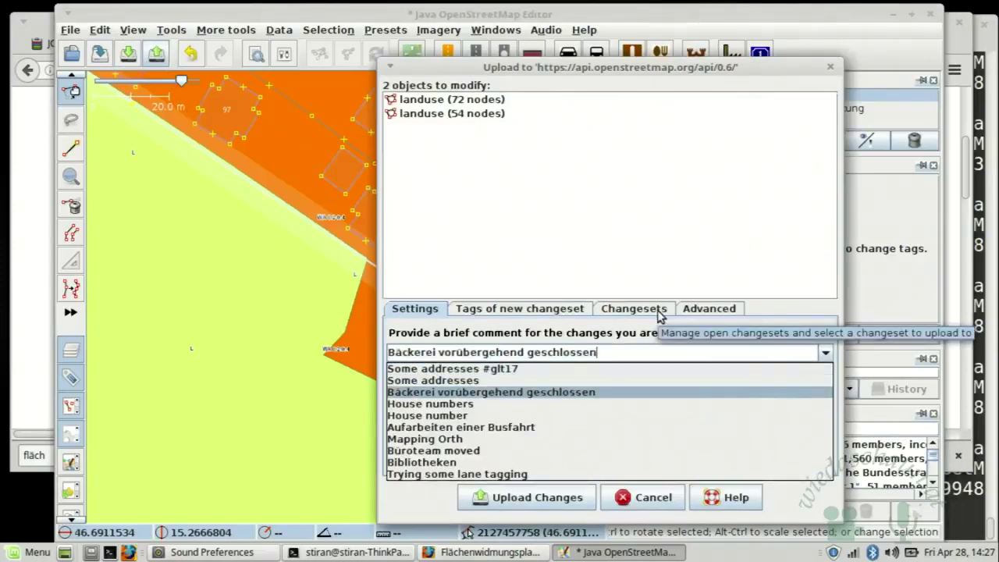
key(Up)
key(Up)
key(Down)
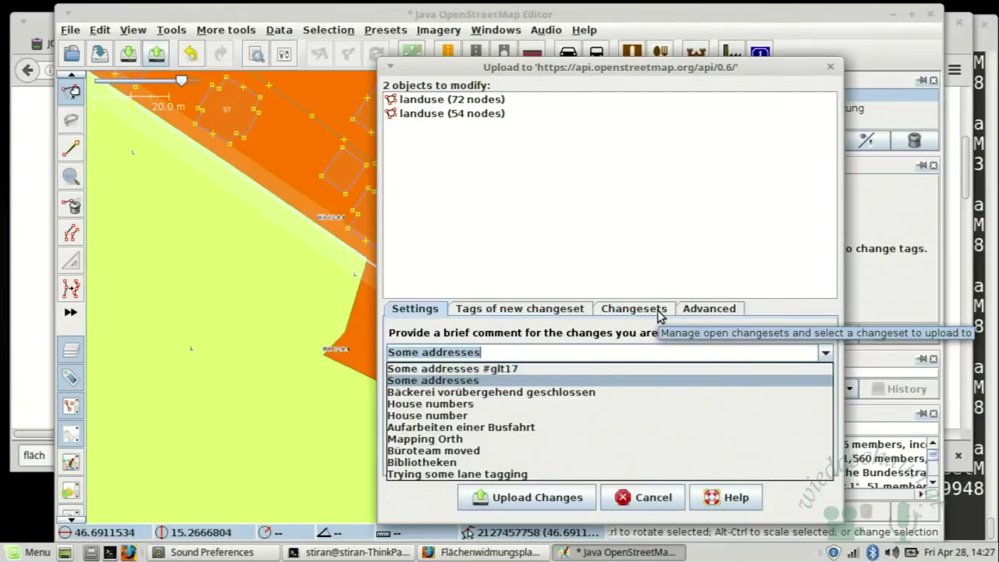
text(Landuse)
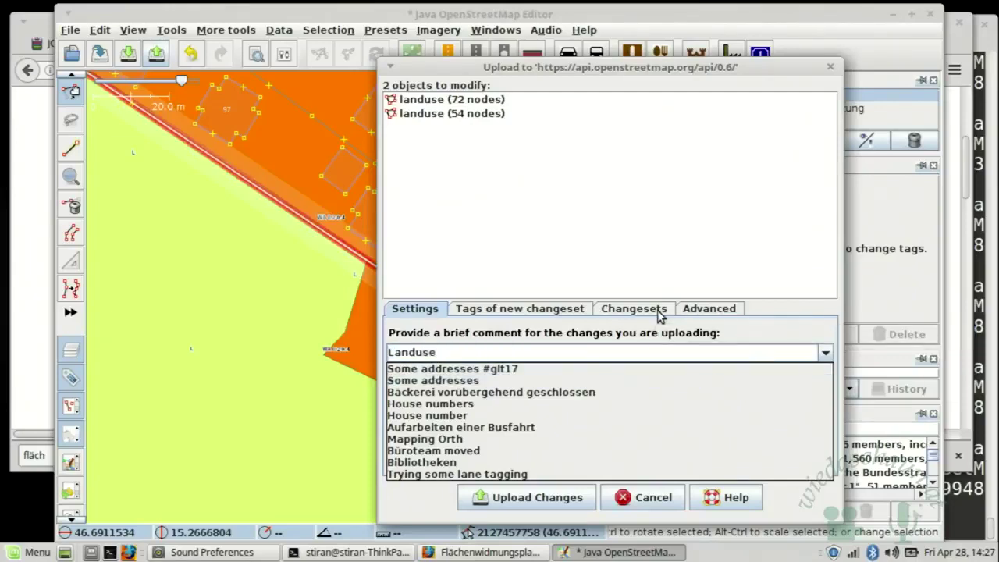
text( #glt1)
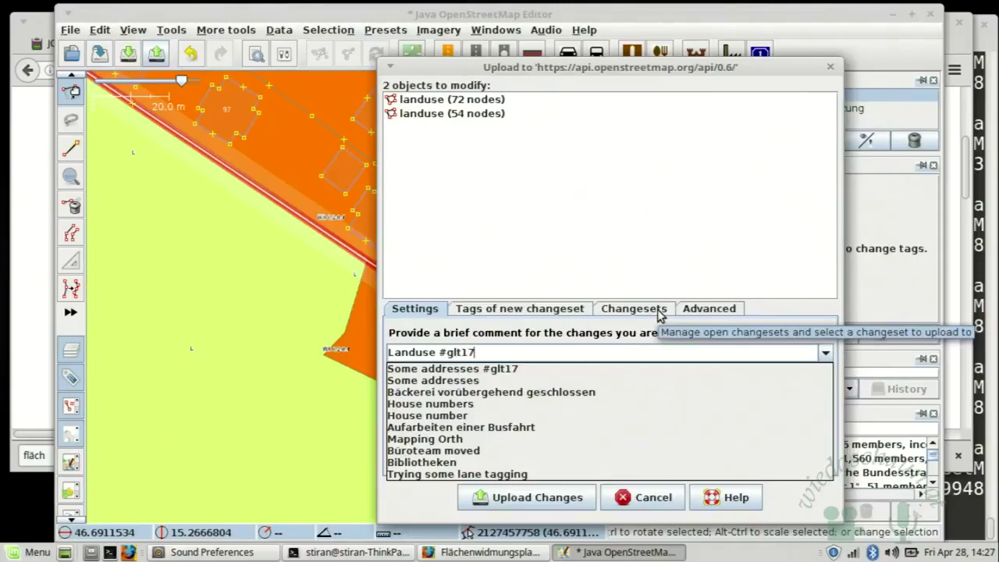
text(7)
click(519, 497)
click(519, 498)
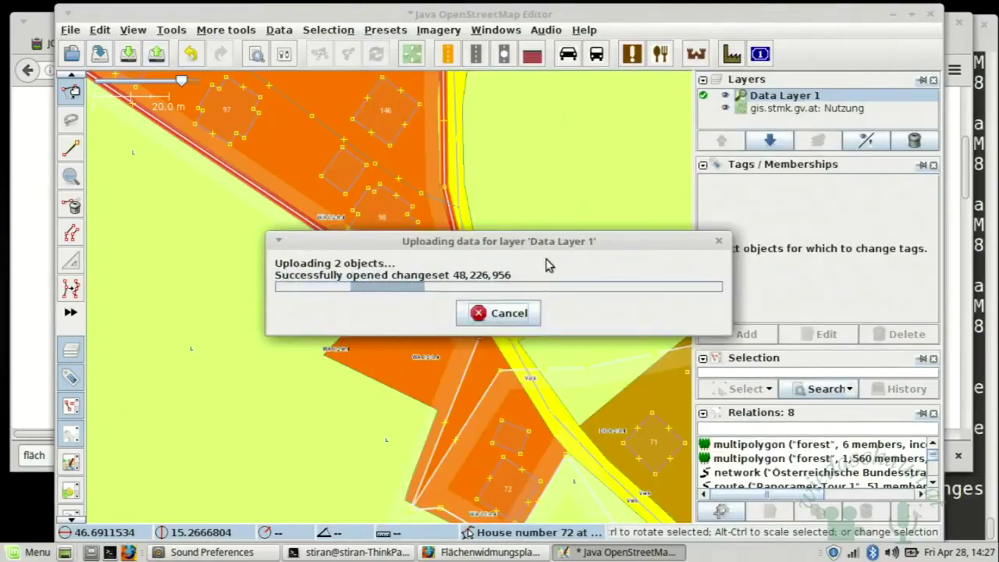
Remove the gis.stmk.gv.at: Nutzung imagery layer
click(851, 109)
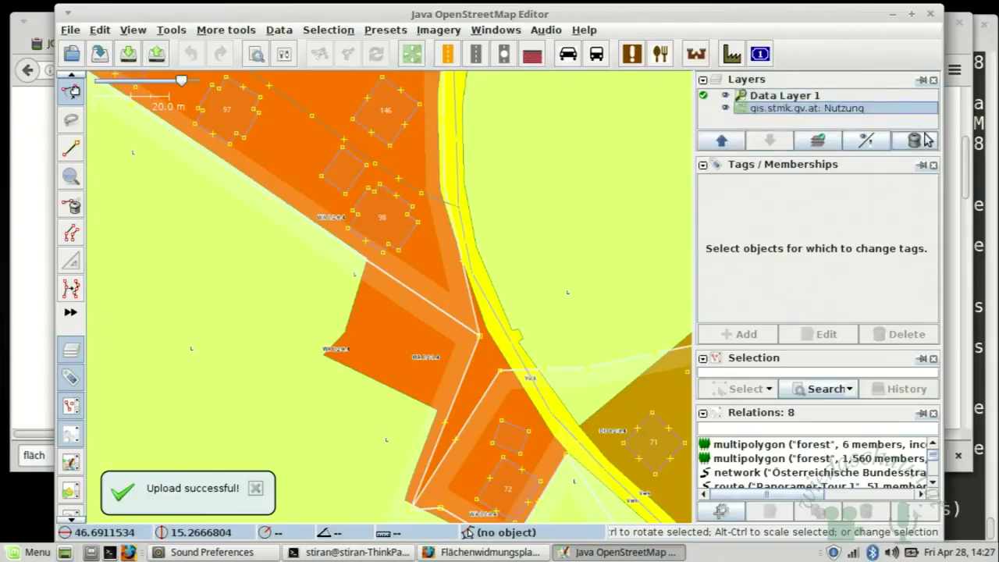
click(924, 140)
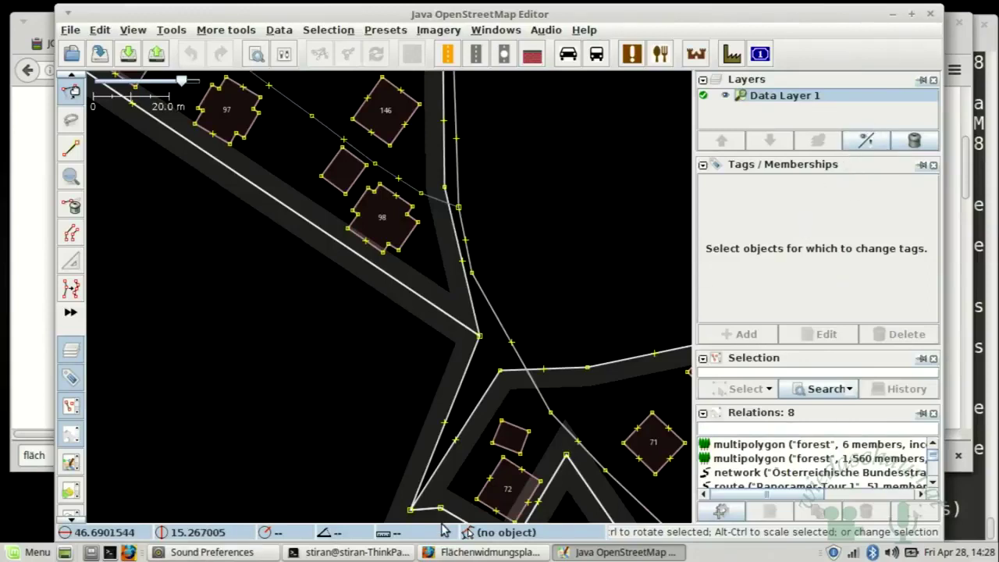
Switch to Firefox to view the JOSM Workshop agenda pad, and return to the JOSM map
click(485, 552)
click(93, 38)
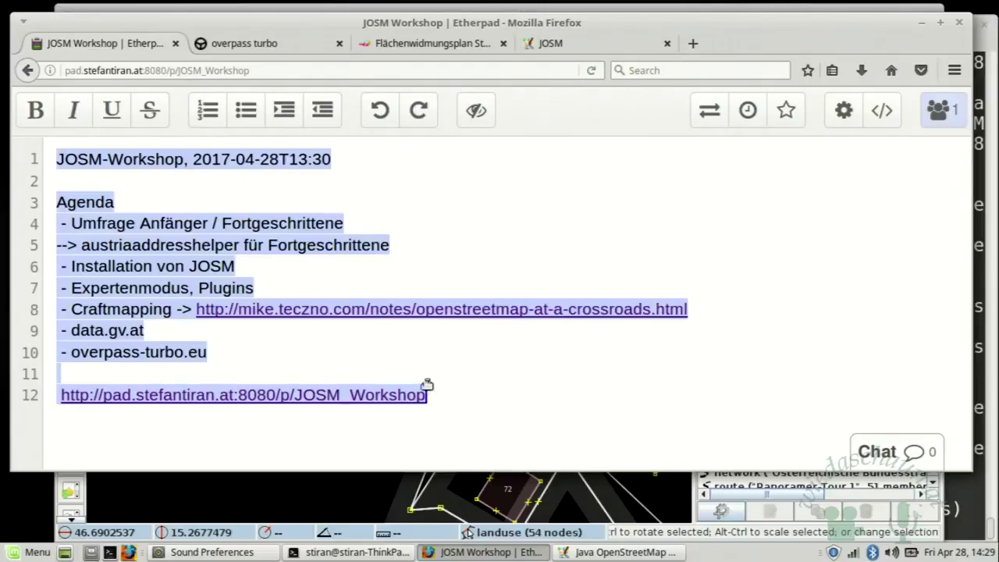
click(387, 490)
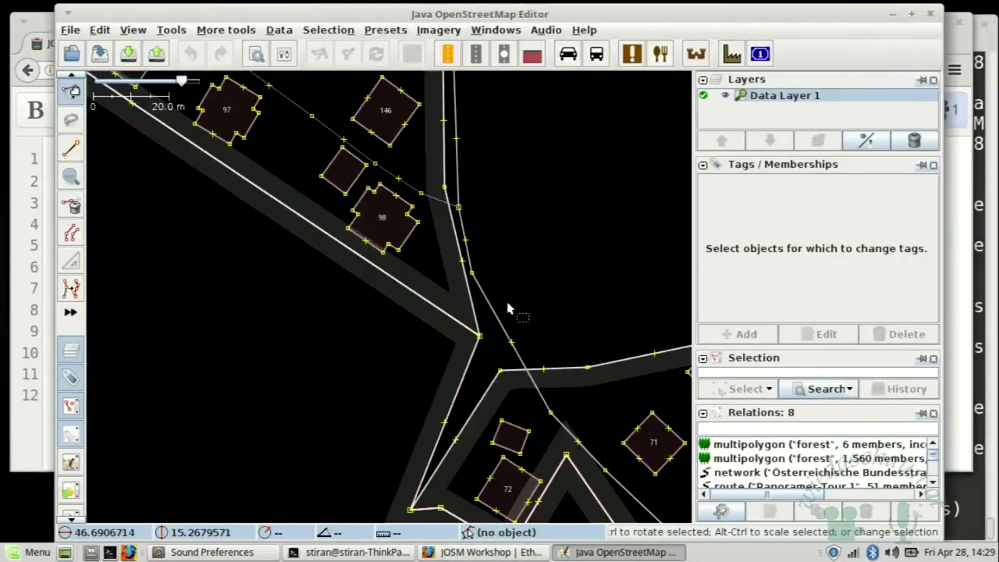
click(459, 162)
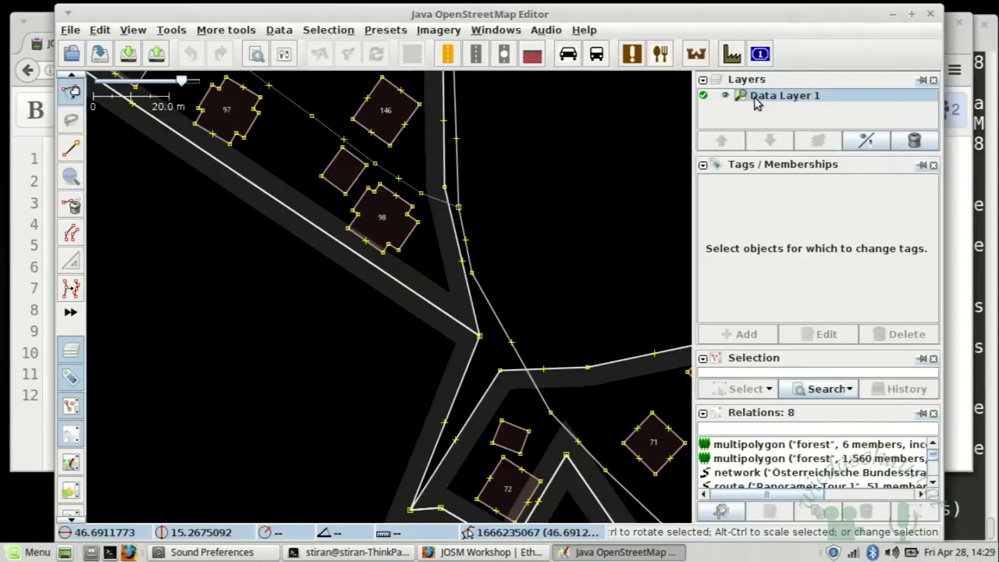
Add the basemap.at imagery as a background layer and delete that layer again
mouse_move(819, 105)
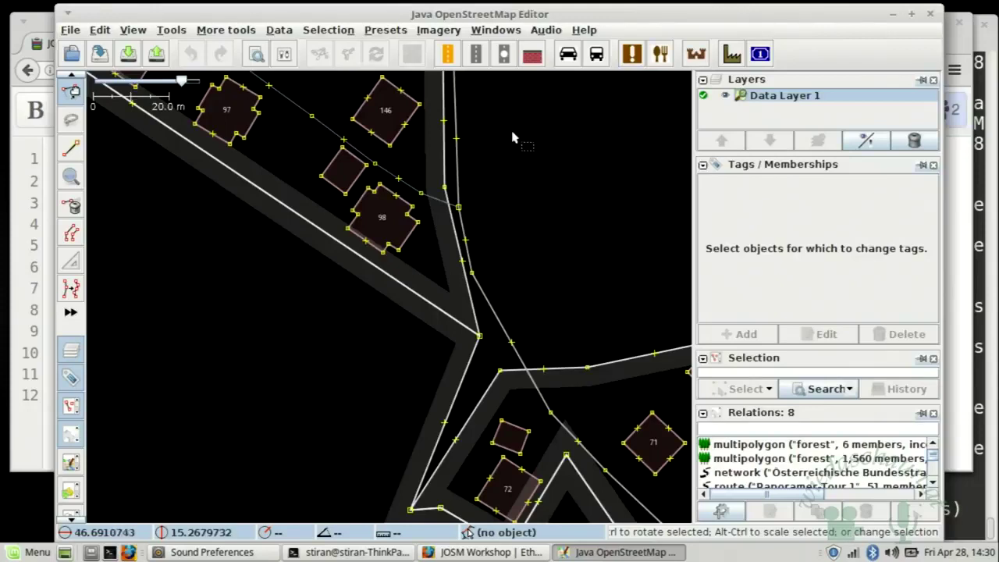
click(386, 31)
mouse_move(443, 29)
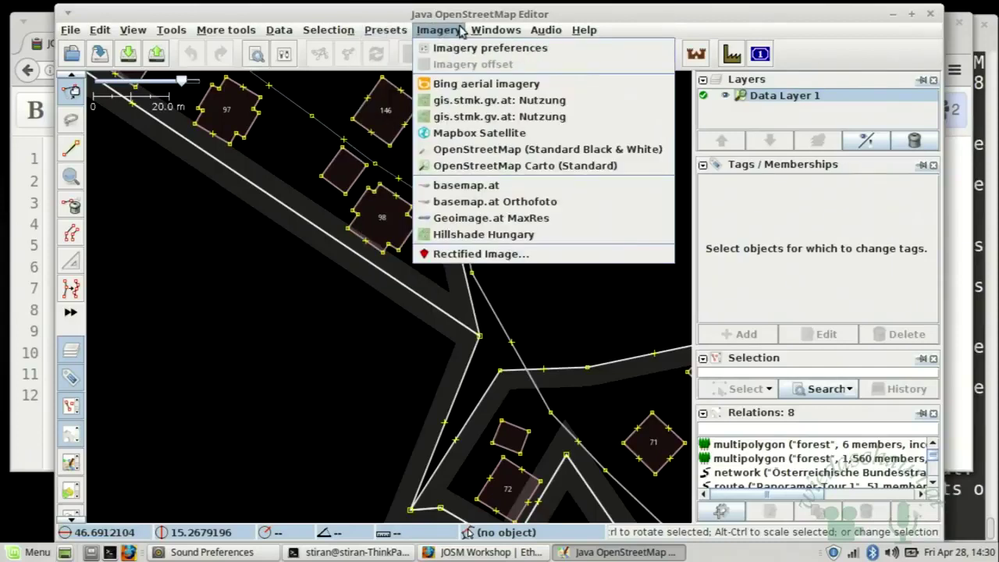
click(455, 194)
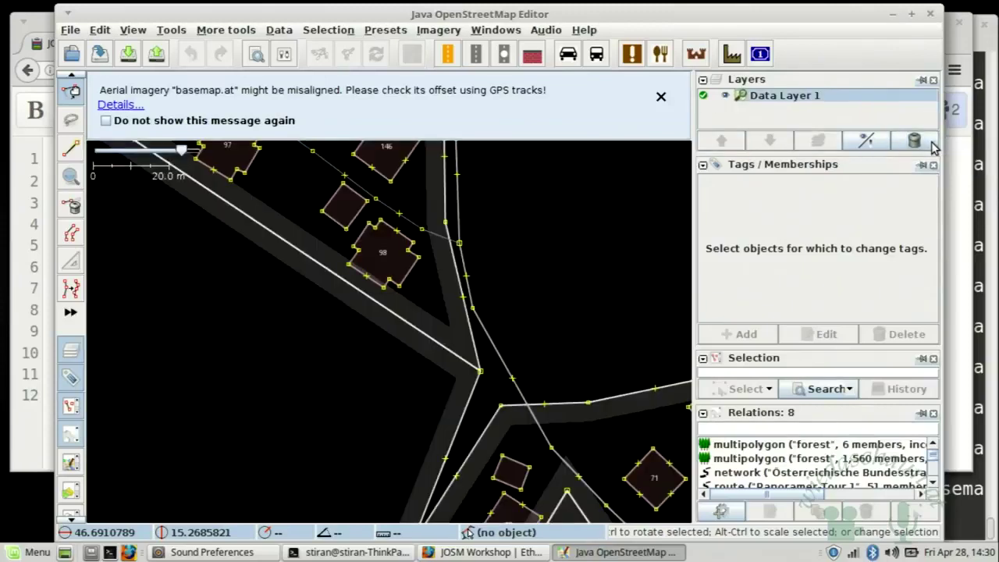
click(913, 140)
Open the GPS track 2016-12-30 10.46.04 Day.gpx from the Archive subfolder of the home directory's gpx folder
click(68, 58)
click(430, 180)
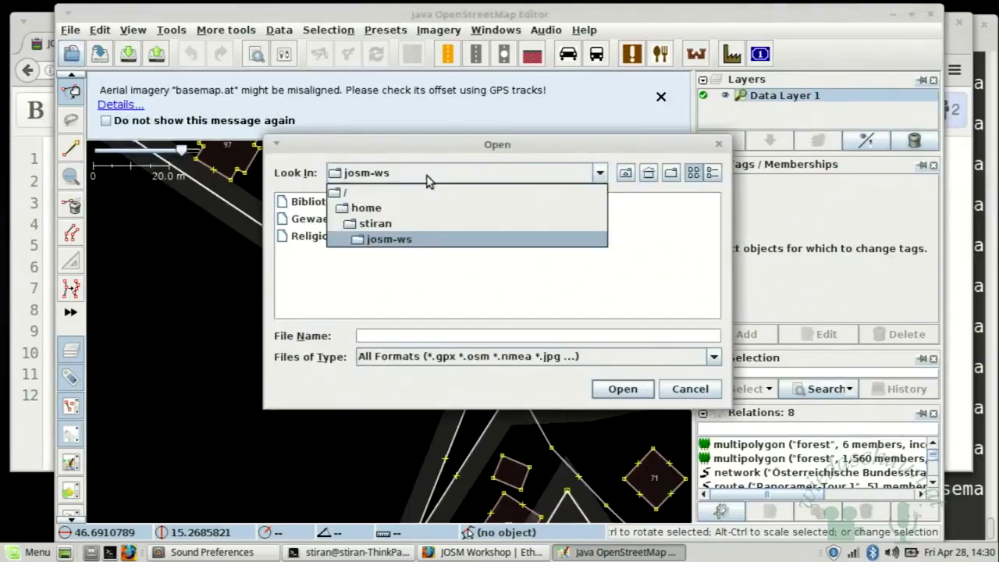
click(390, 223)
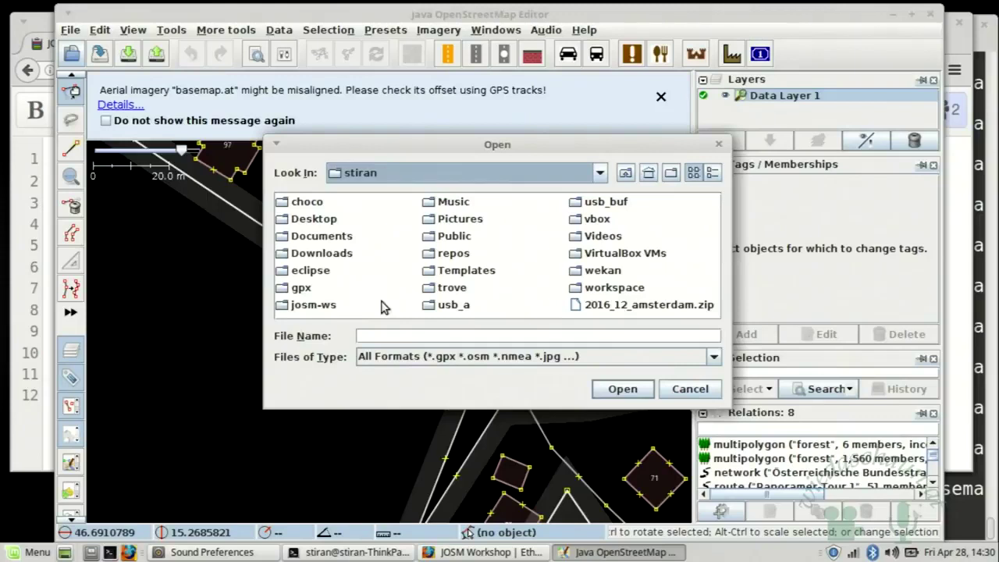
double_click(301, 288)
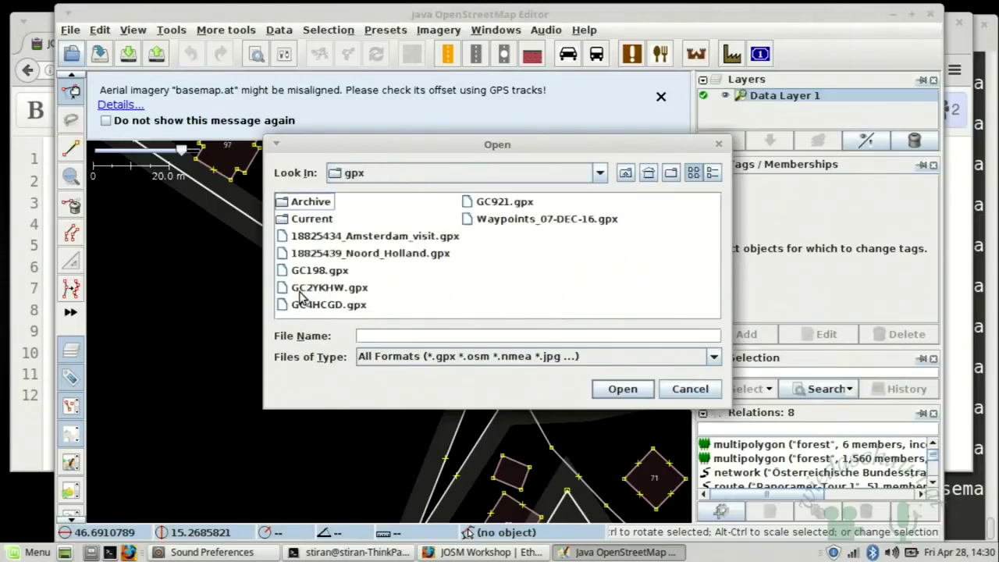
double_click(317, 202)
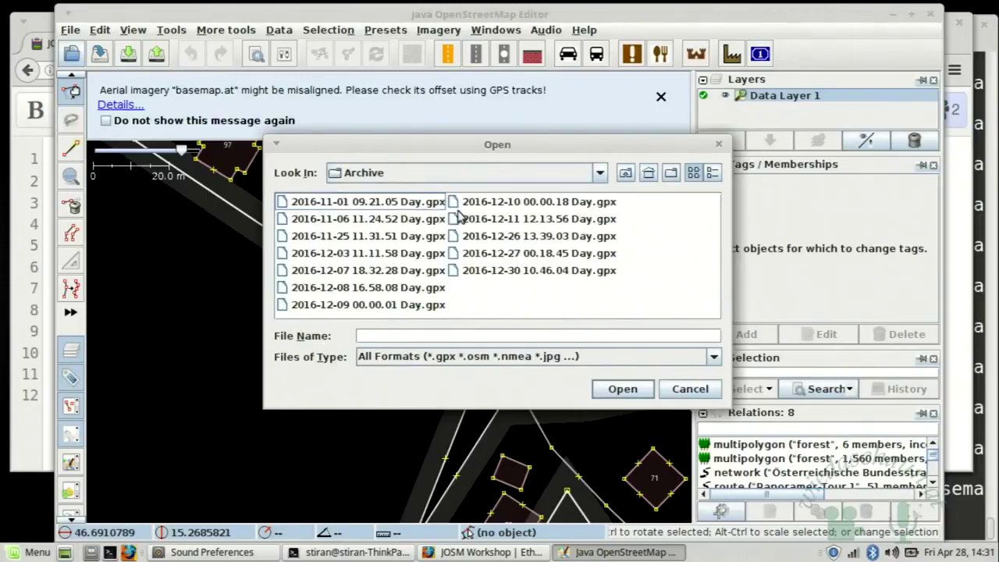
double_click(546, 270)
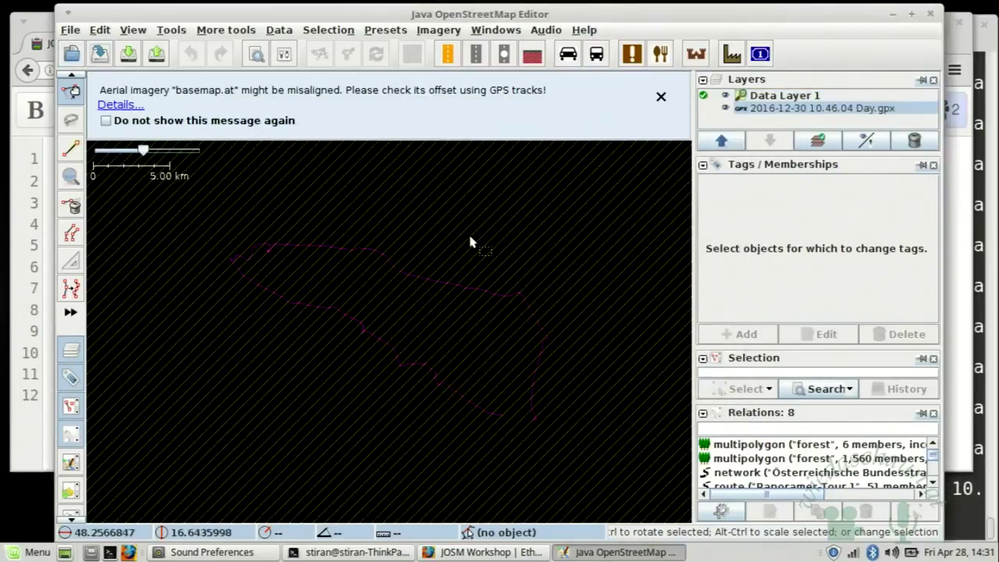
Download the OpenStreetMap data around the small loop of the GPS track at Gewerbepark Stadlau, near the track's northwestern end
scroll(200, 229, up, 5)
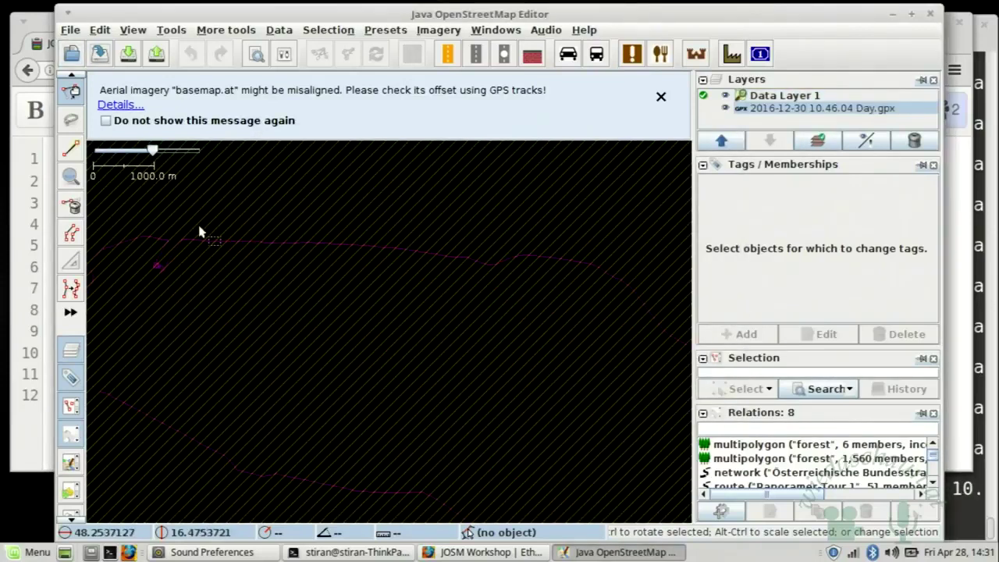
scroll(370, 289, down, 4)
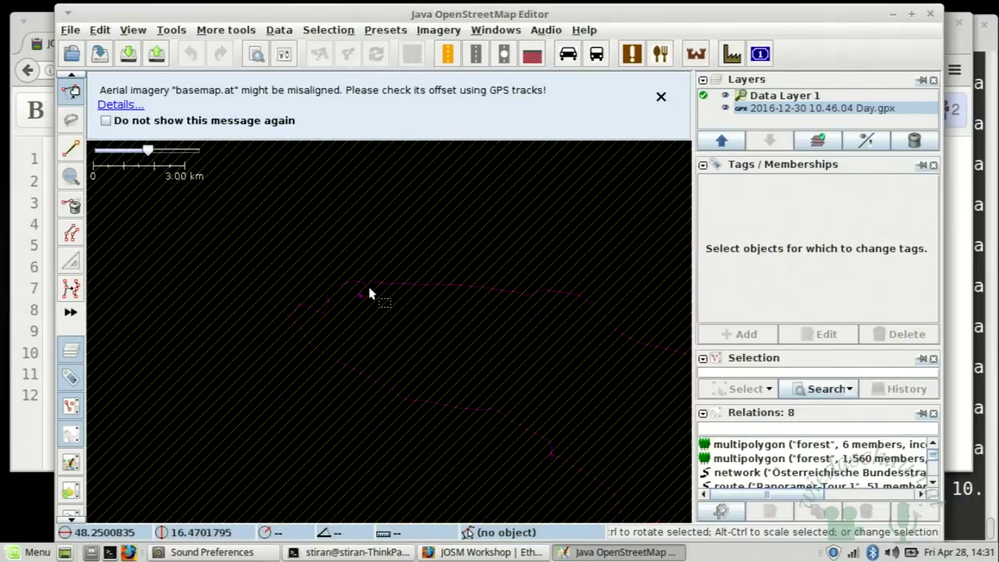
scroll(450, 306, up, 4)
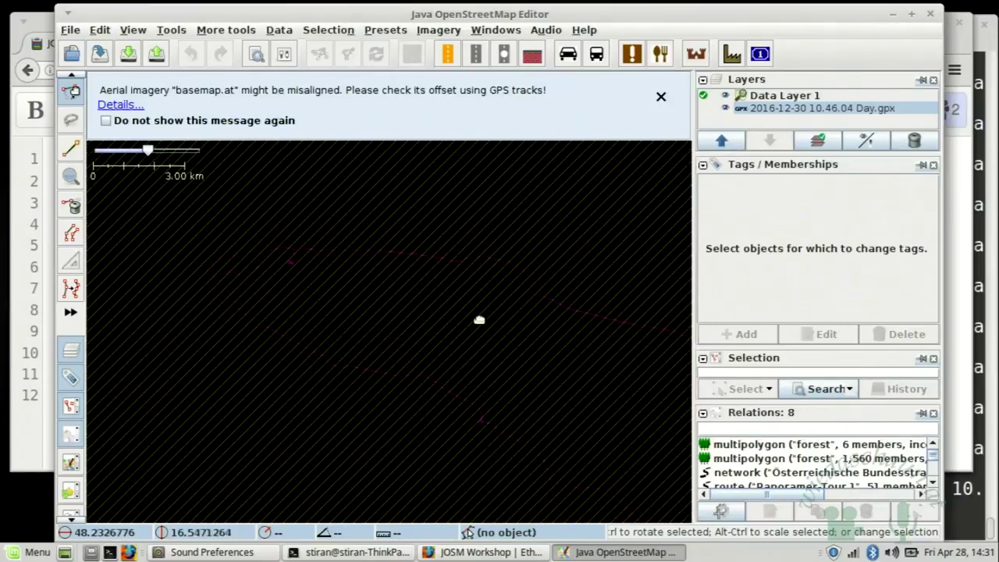
scroll(335, 275, up, 2)
drag(374, 250, 345, 290)
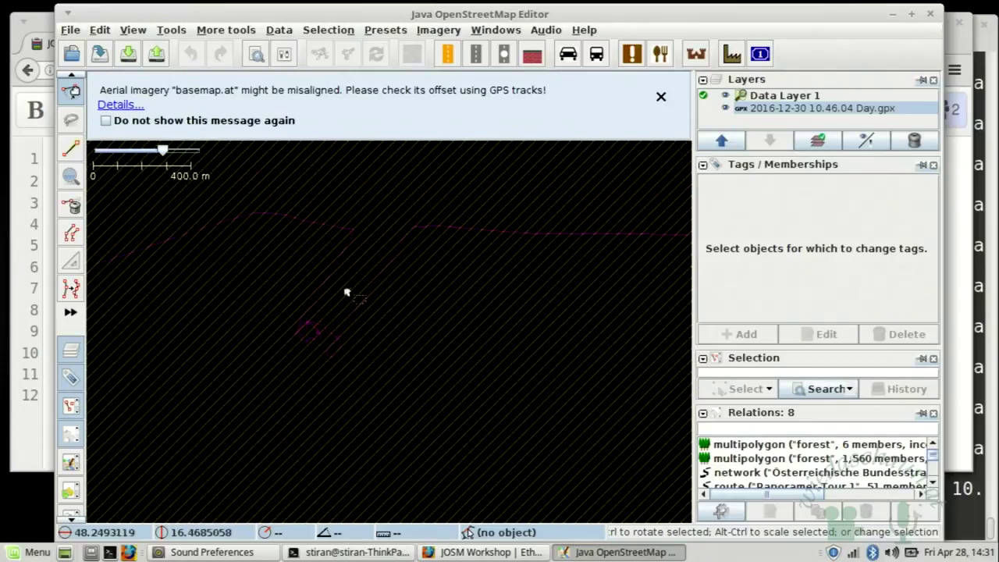
click(128, 53)
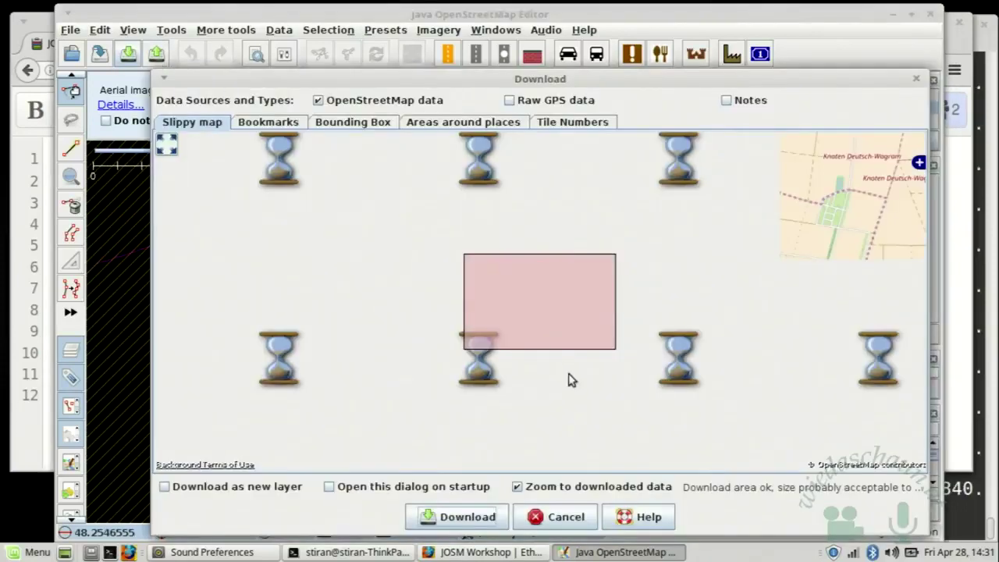
click(544, 515)
scroll(359, 345, up, 3)
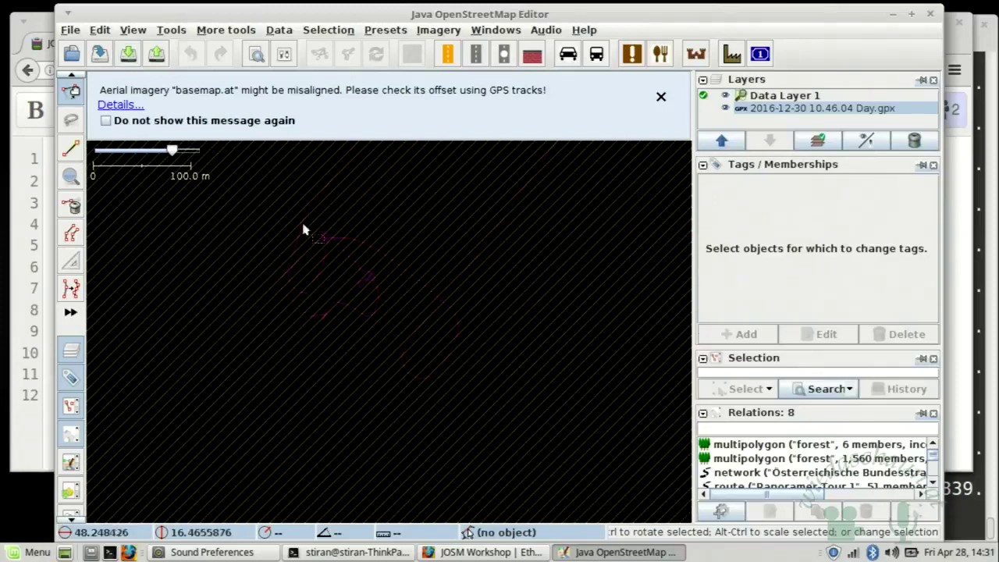
click(128, 53)
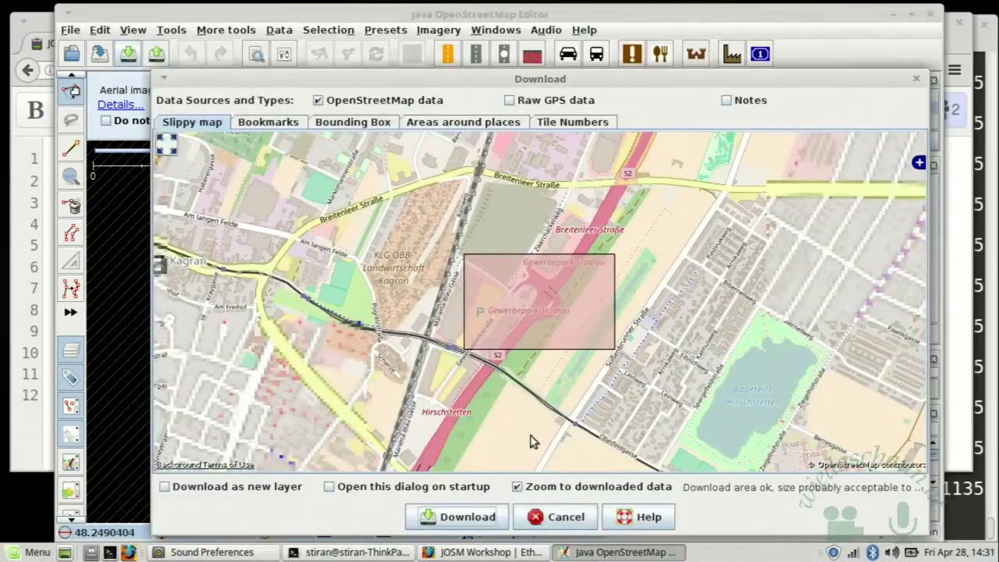
click(446, 518)
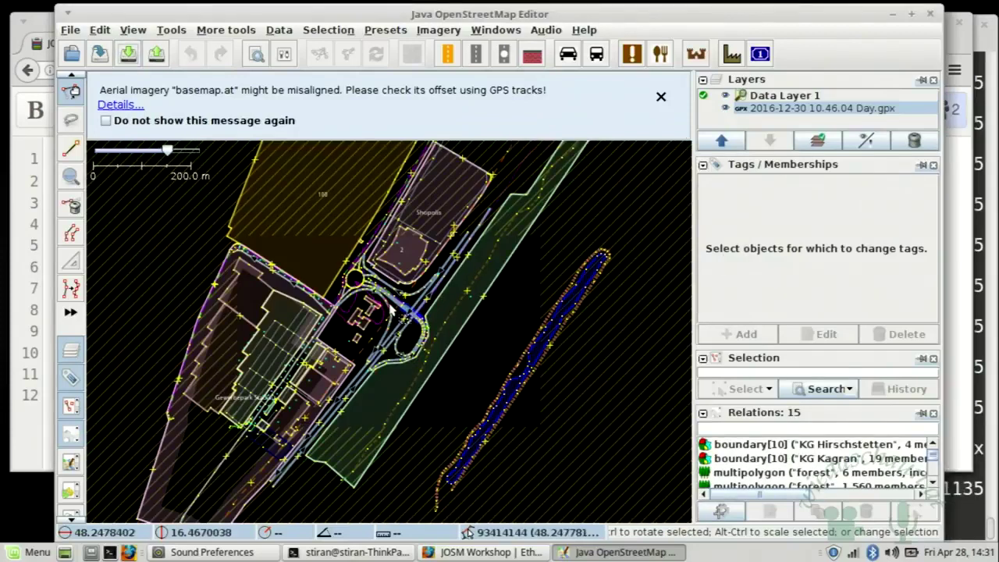
Set the drawing width of GPX lines to 5 for the 2016-12-30 10.46.04 Day.gpx layer
scroll(390, 308, up, 4)
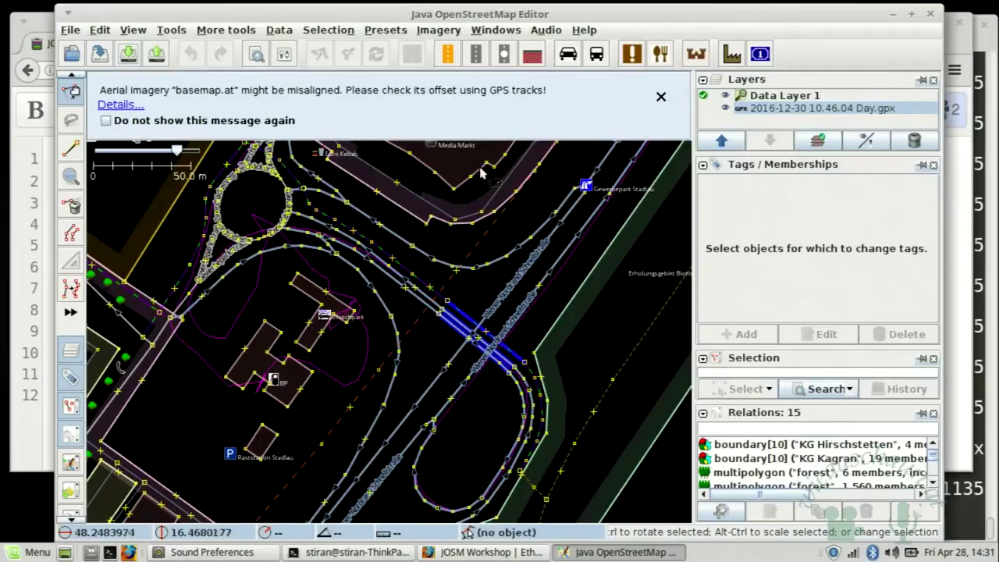
drag(277, 176, 406, 213)
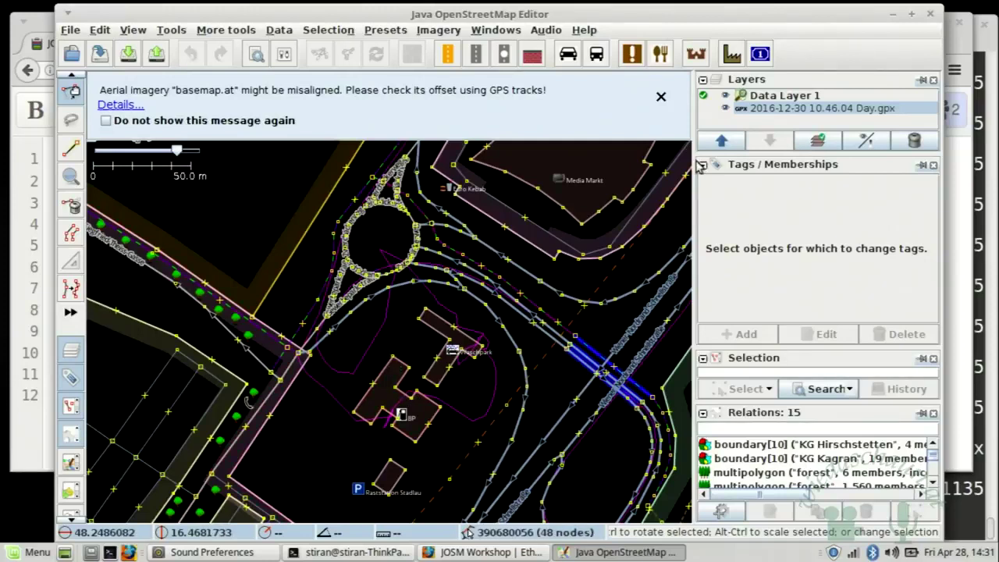
right_click(769, 109)
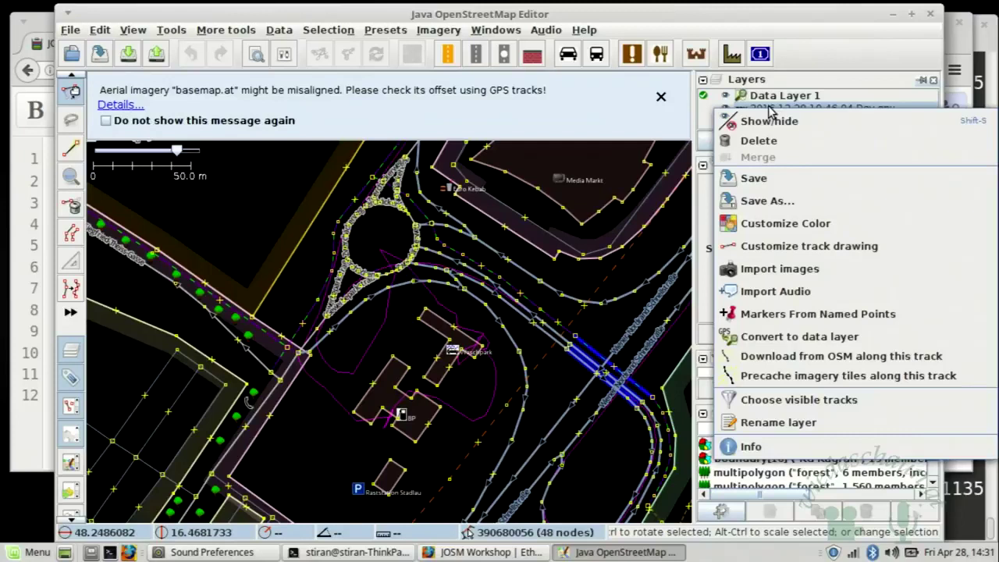
click(854, 250)
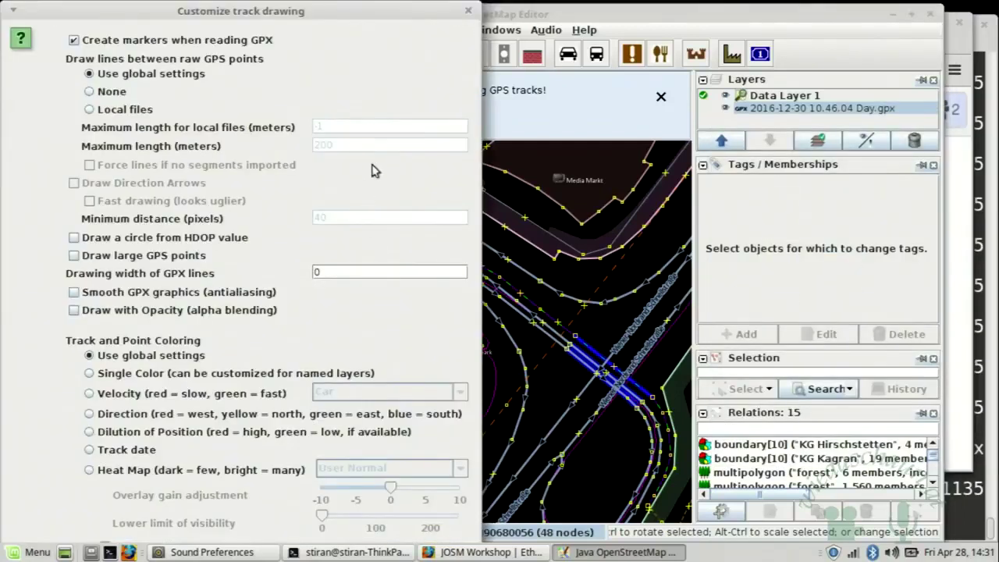
click(380, 271)
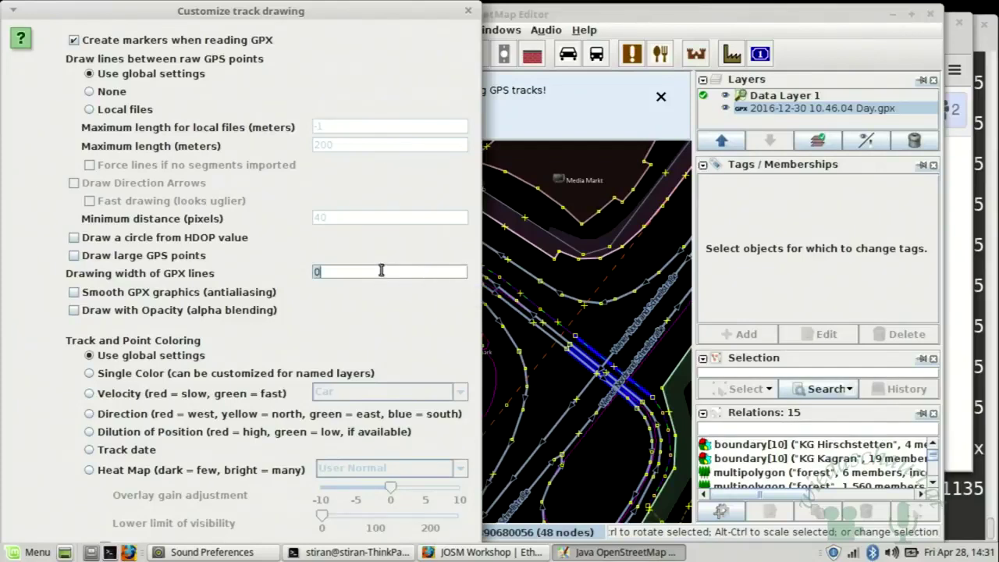
text(5)
key(Return)
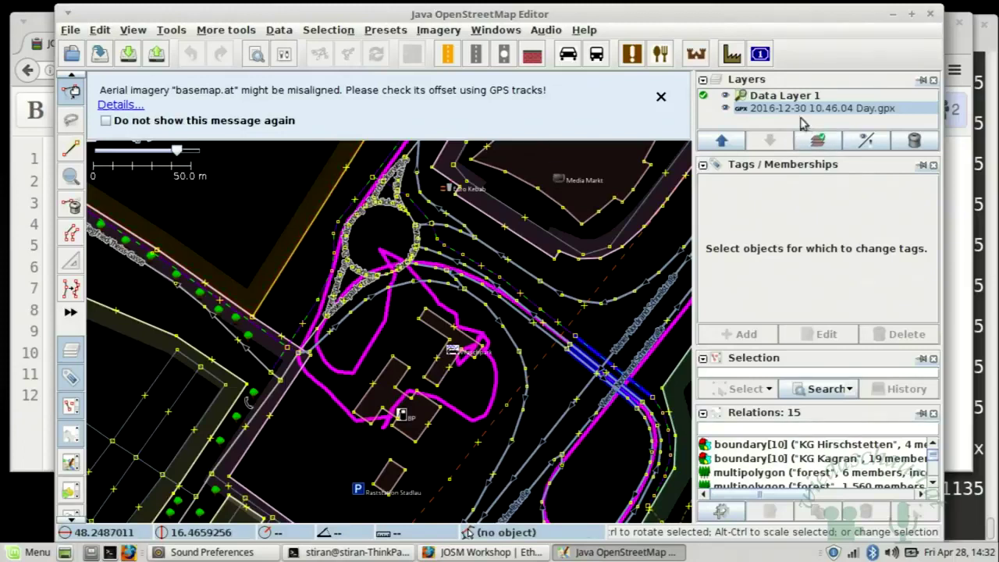
Change the colour of the GPX track layer to a medium purple swatch
mouse_move(793, 115)
right_click(778, 109)
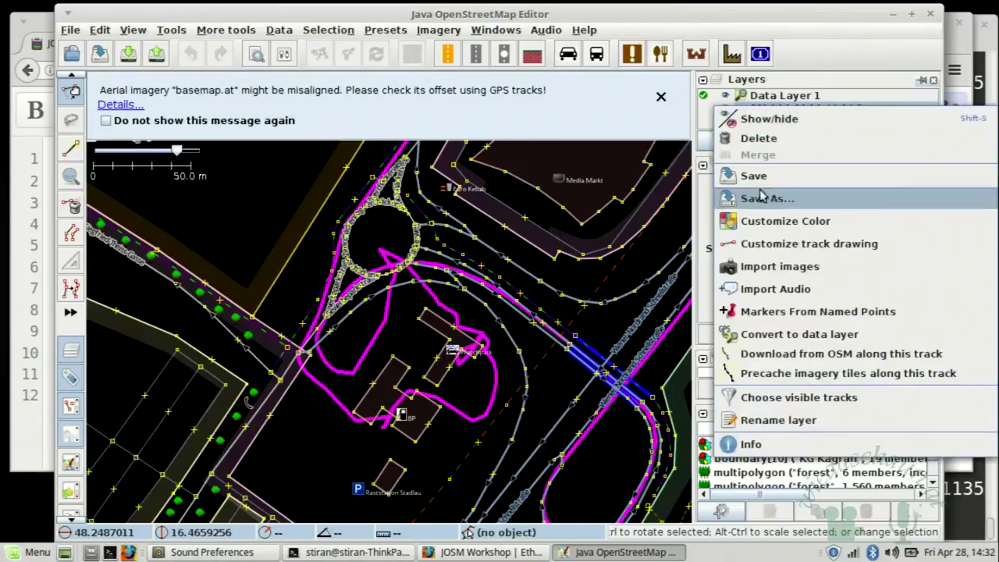
click(764, 222)
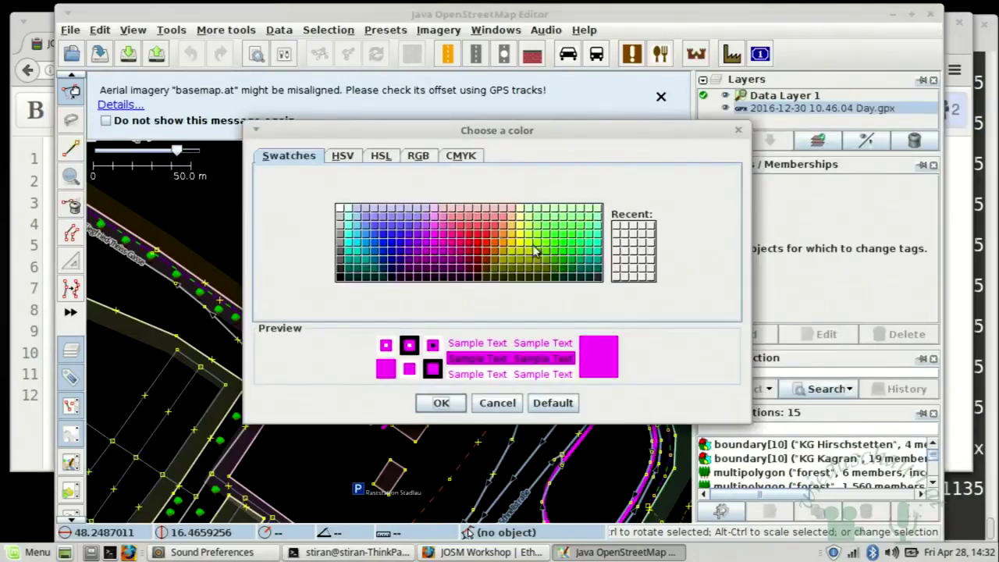
click(417, 226)
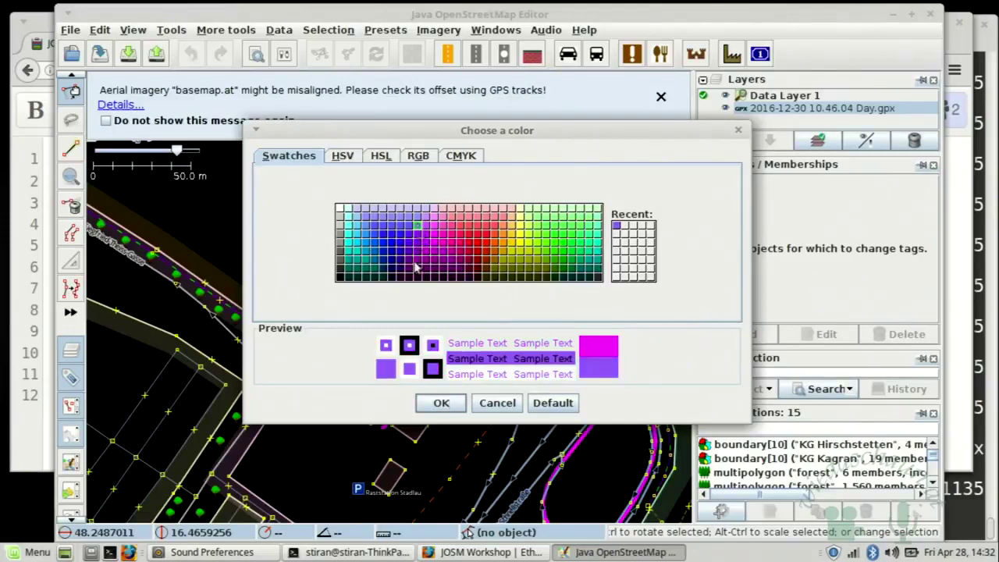
click(442, 403)
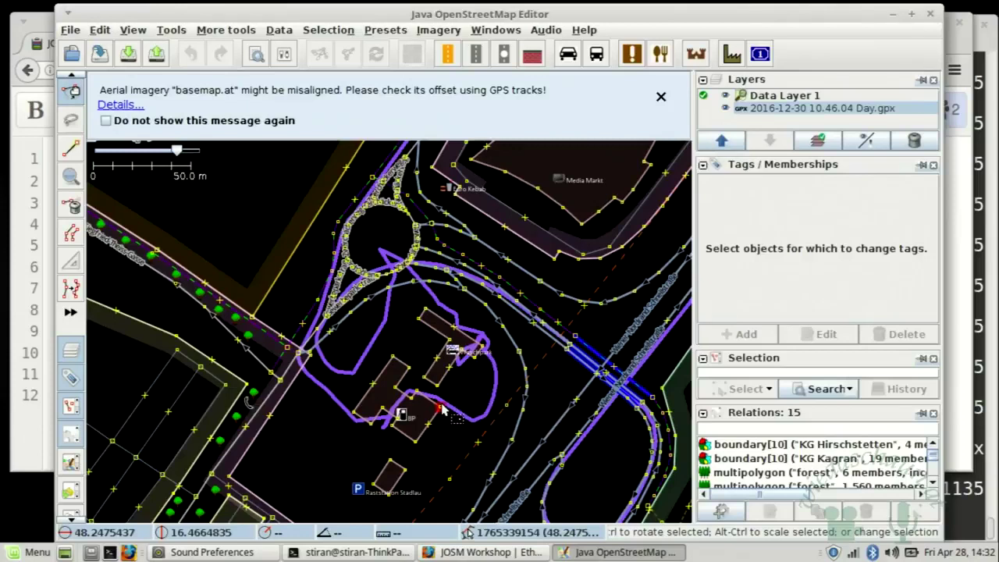
Colour the GPX track by velocity, using the Bicycle speed range
right_click(819, 109)
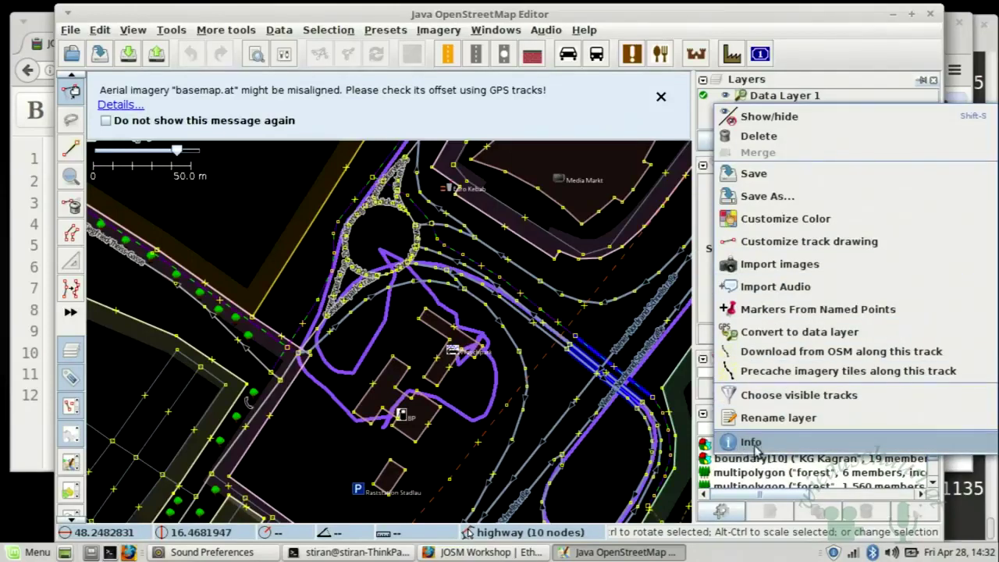
click(741, 242)
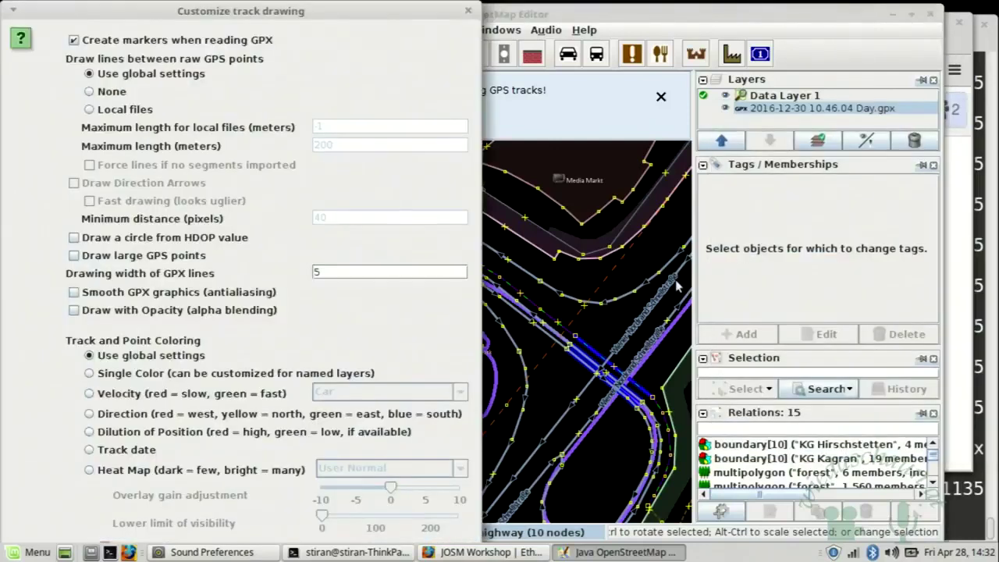
click(147, 398)
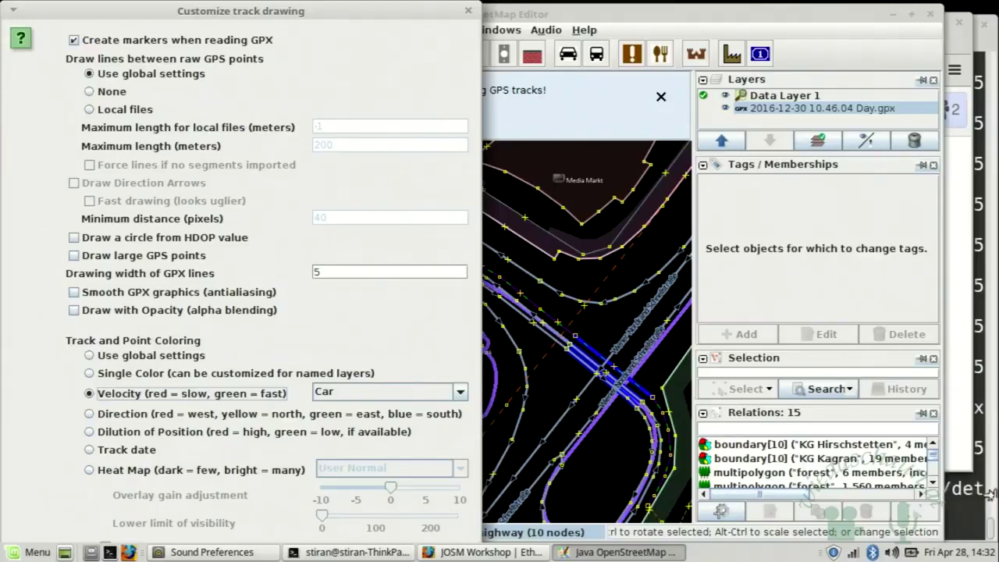
click(407, 392)
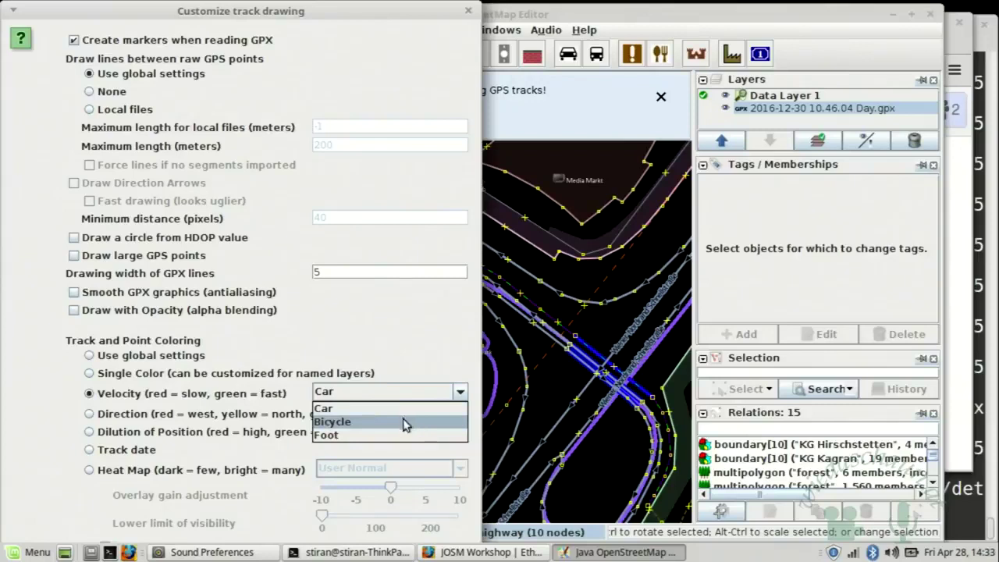
click(323, 411)
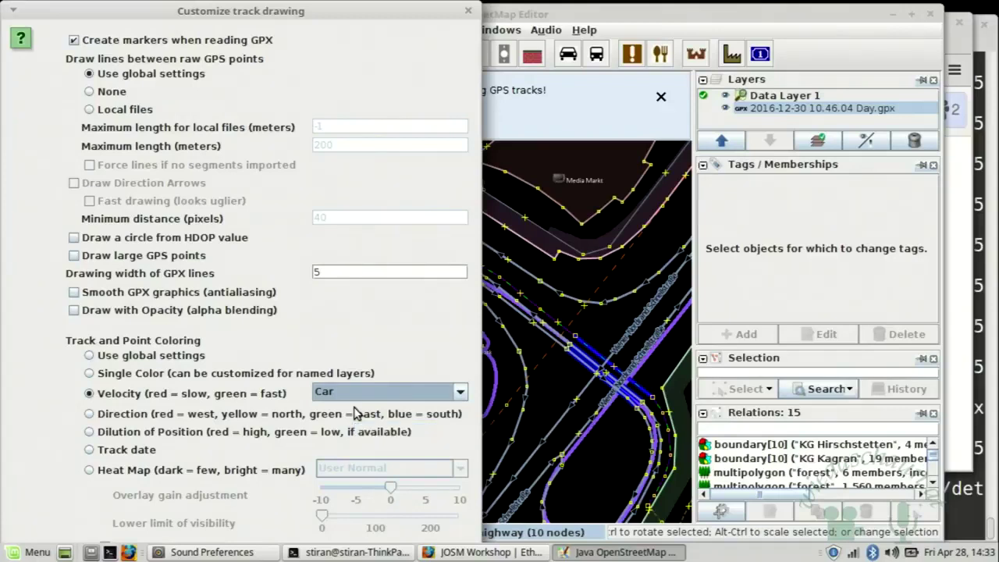
click(394, 393)
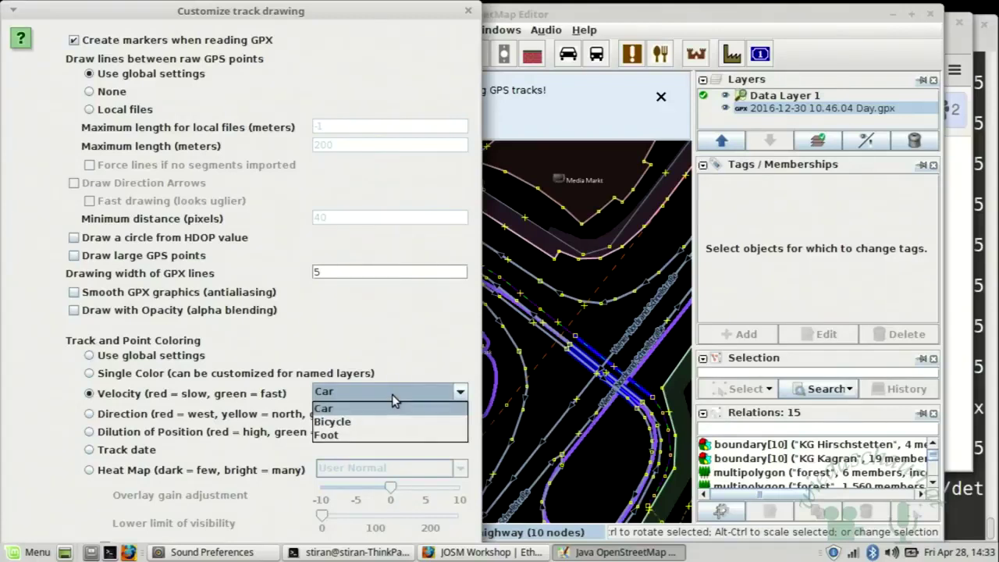
click(380, 421)
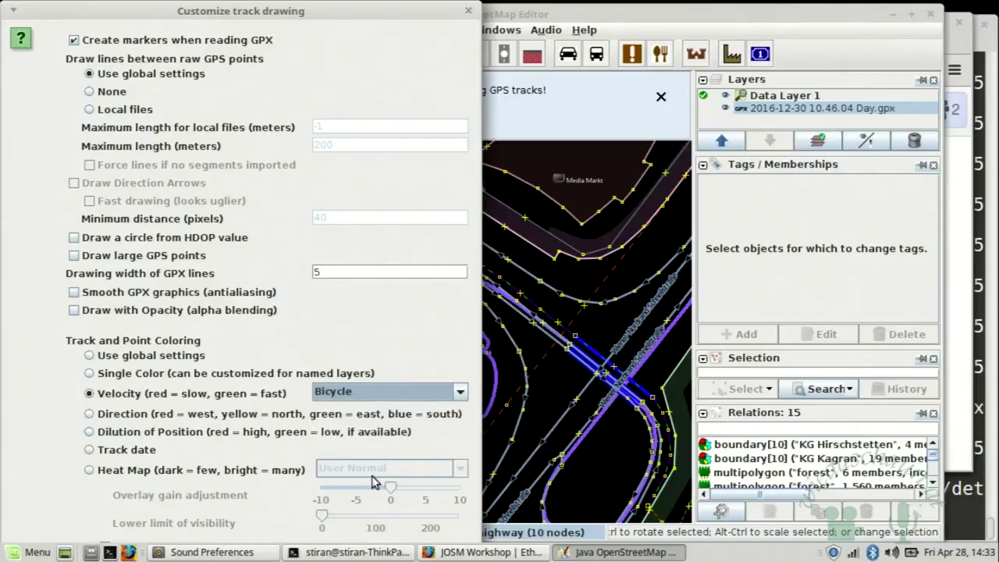
key(Return)
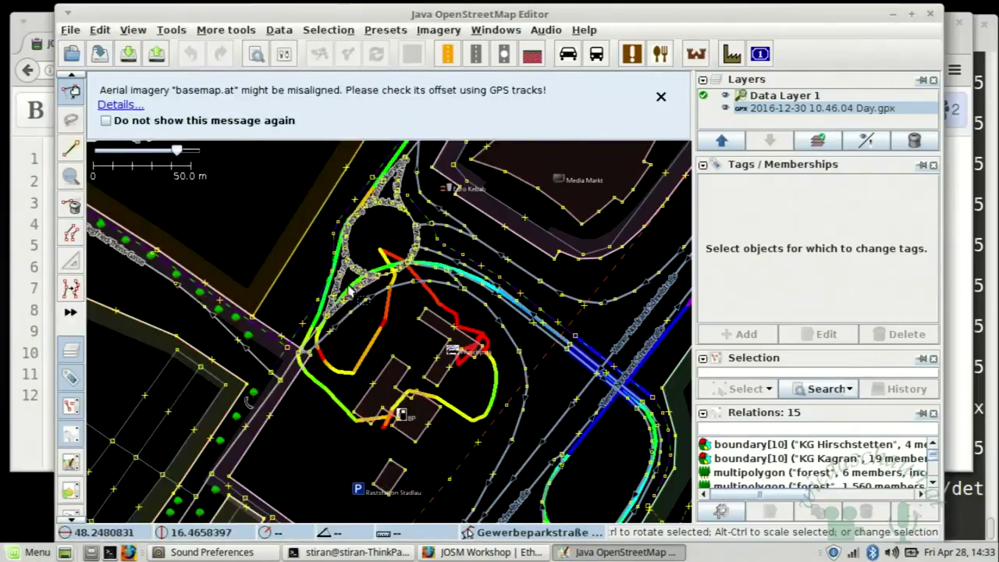
Delete the 2016-12-30 10.46.04 Day.gpx track layer
drag(499, 281, 493, 437)
mouse_move(557, 300)
mouse_down()
mouse_move(551, 346)
mouse_move(528, 345)
mouse_move(708, 263)
mouse_move(553, 318)
mouse_up()
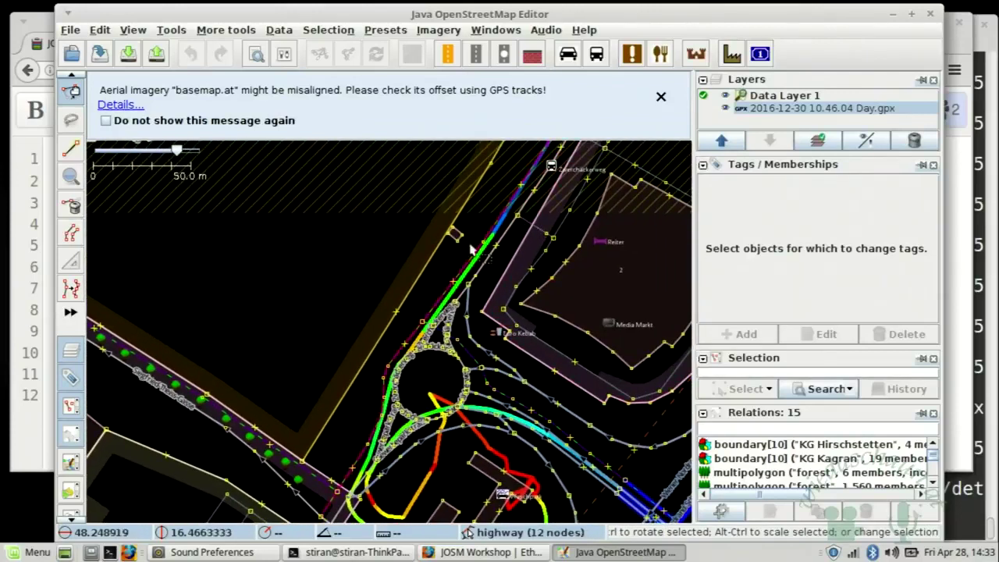
drag(544, 181, 517, 258)
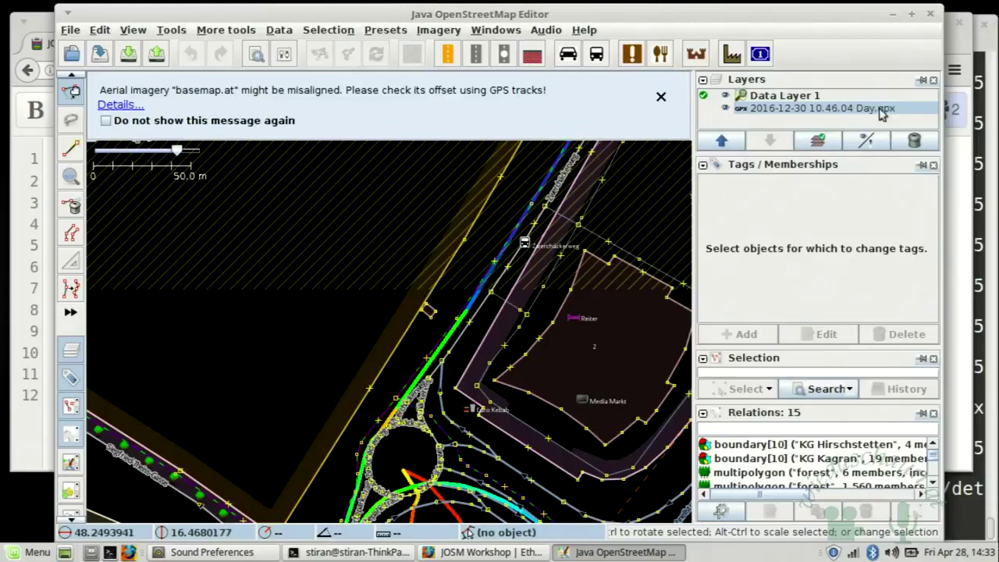
click(913, 142)
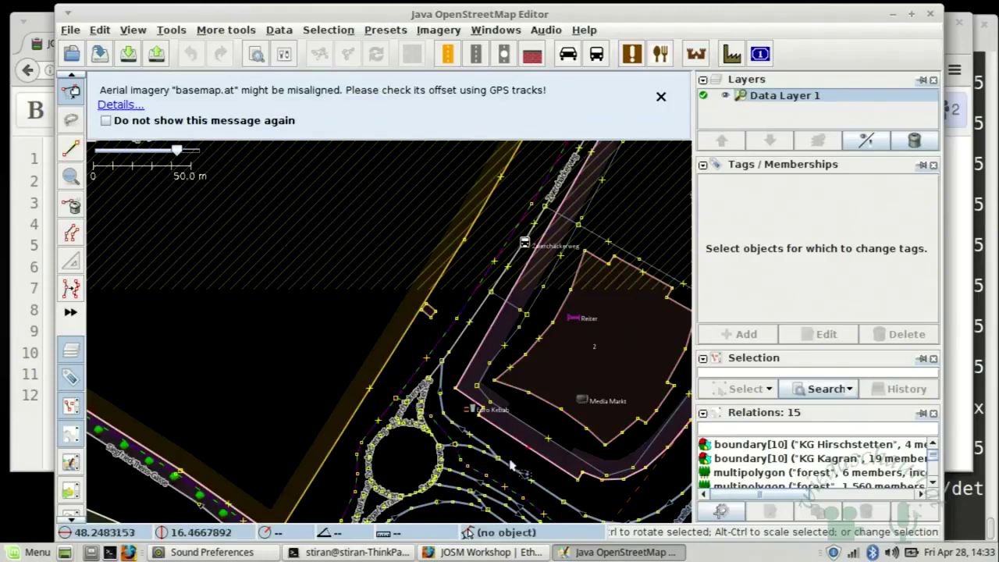
Switch to Firefox and go back from the Flächenwidmungsplan Steiermark page to the Land Steiermark dataset list on data.gv.at
click(427, 552)
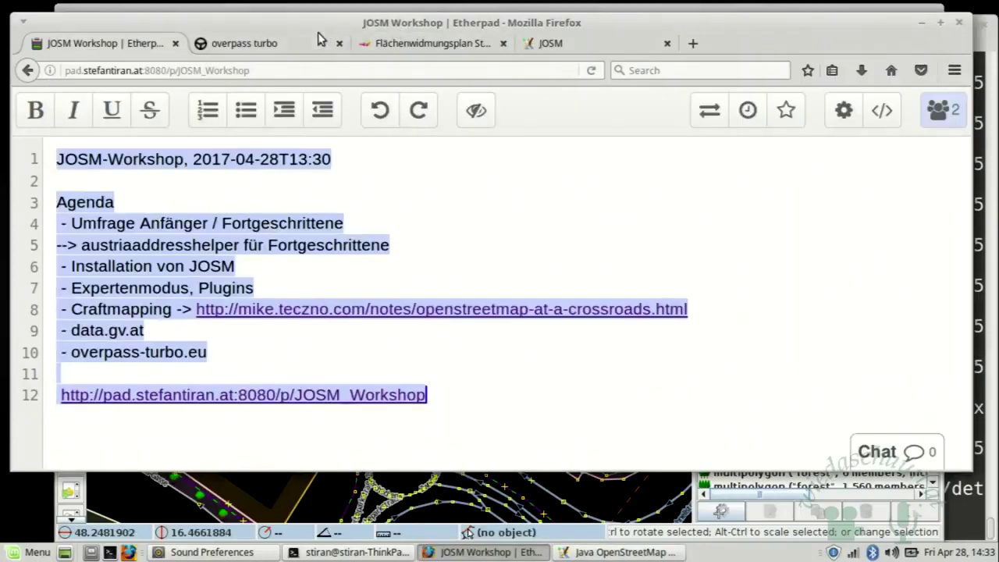
click(363, 39)
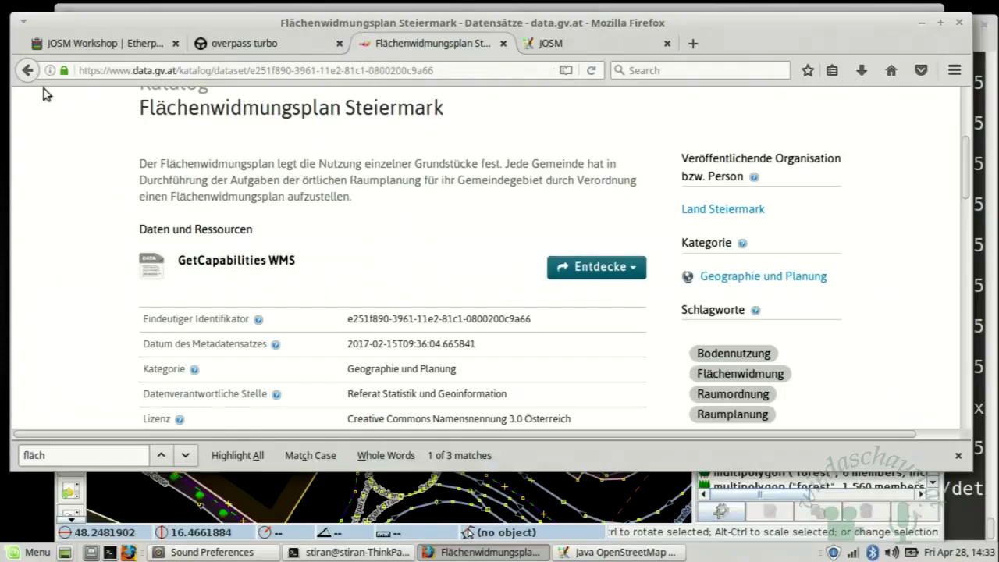
click(25, 71)
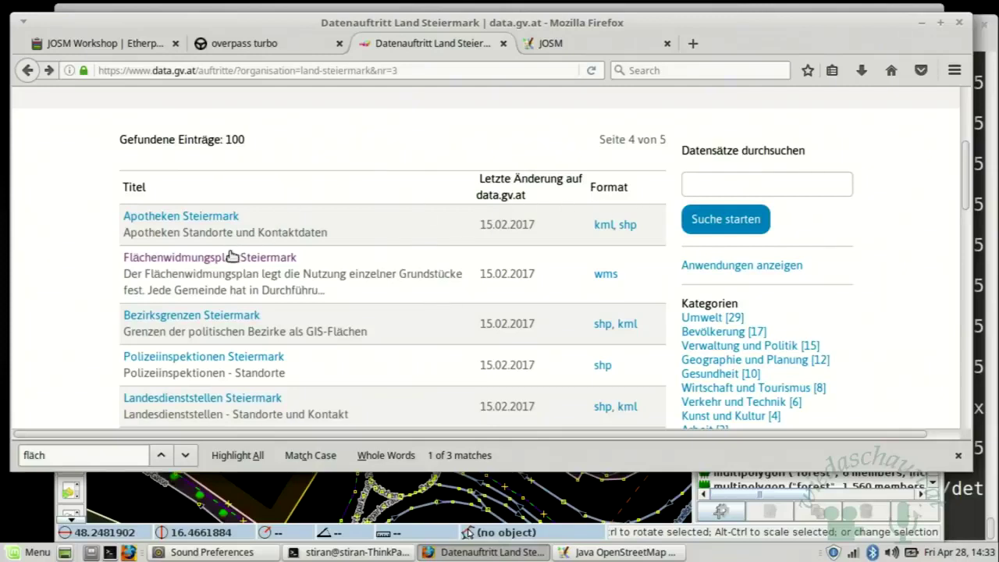
List the contents of the josm-ws folder in a new terminal tab and return to JOSM
click(337, 554)
key(ctrl+shift+t)
text(cd josm-ws/)
key(Return)
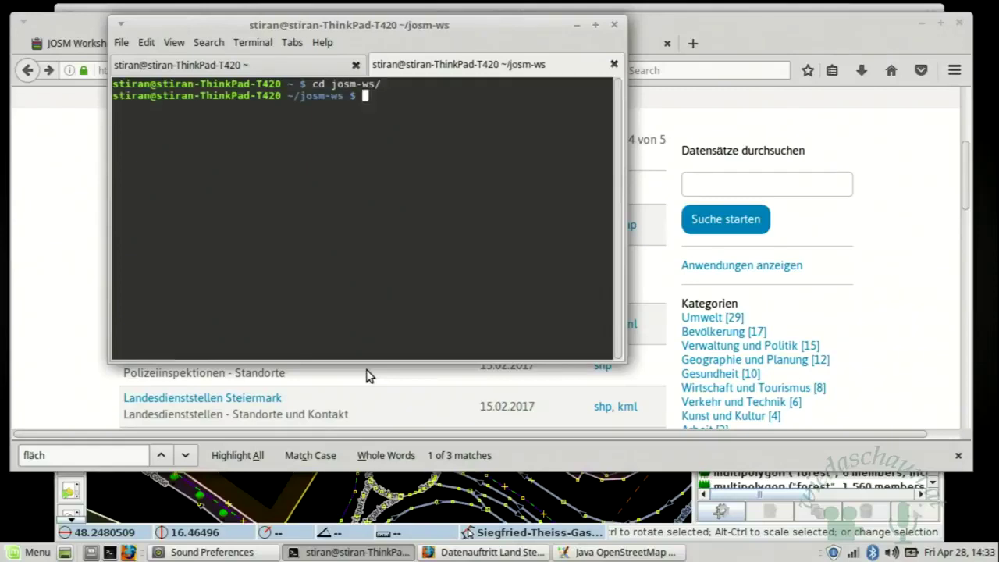
text(ls)
key(Return)
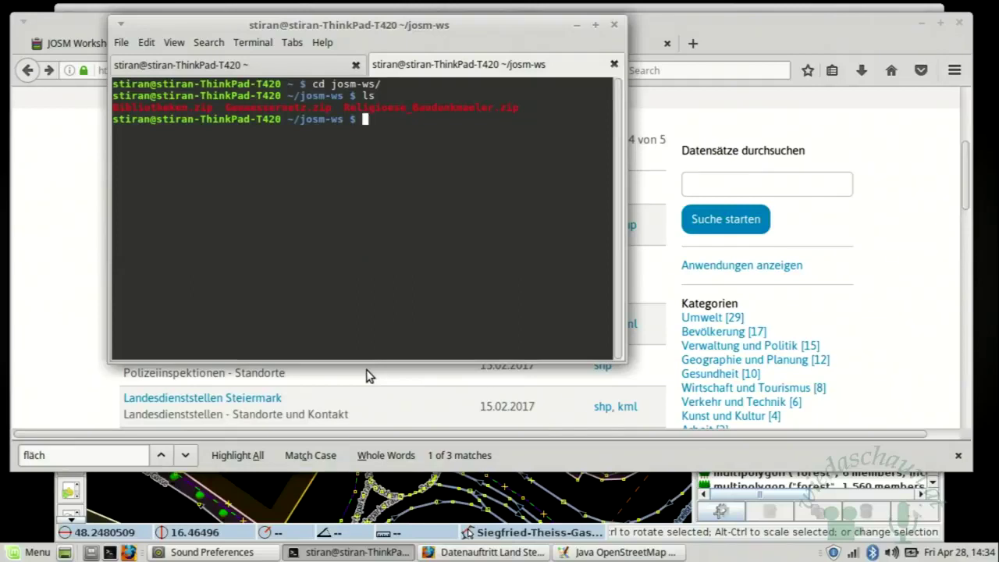
click(289, 483)
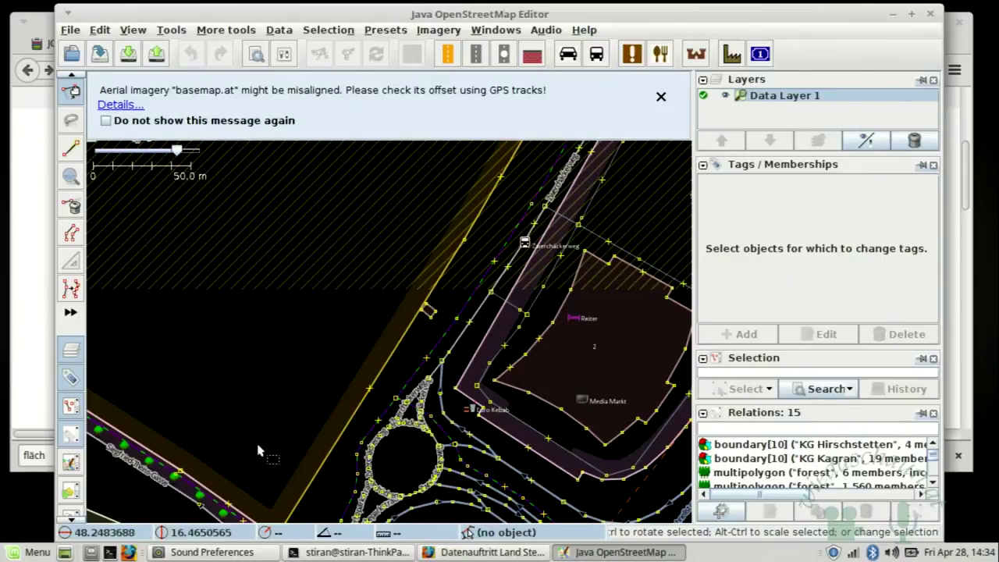
Delete Data Layer 1 and switch to the overpass turbo page in Firefox
click(923, 147)
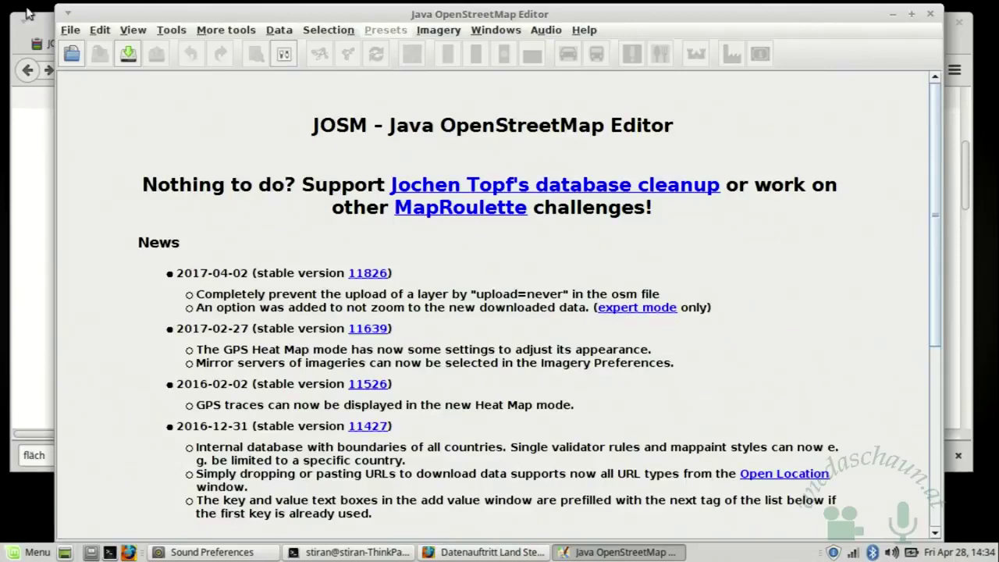
click(436, 554)
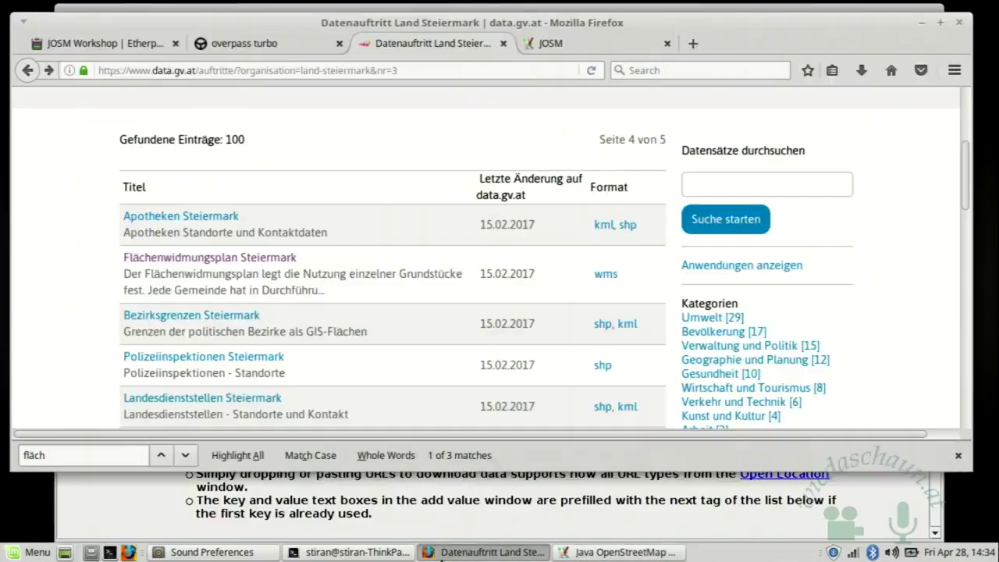
click(237, 44)
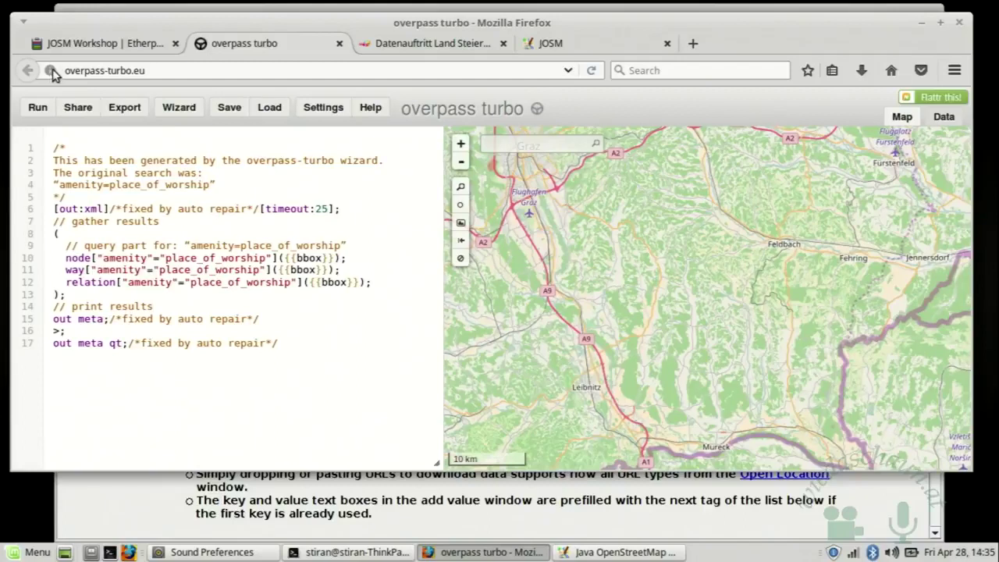
Copy the overpass turbo web address into the overpass-turbo.eu agenda line of the JOSM Workshop Etherpad, separated by a colon
click(86, 70)
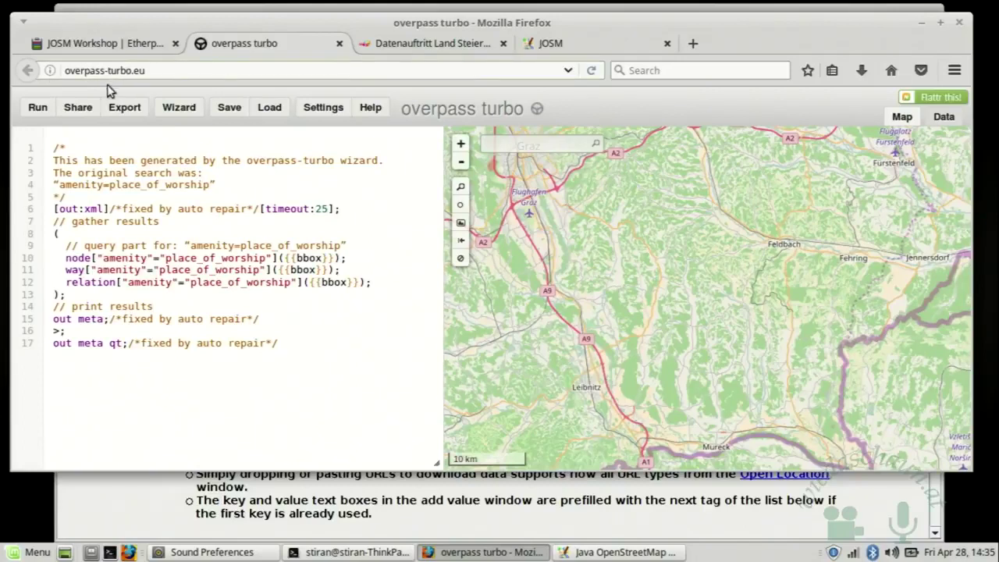
triple_click(112, 70)
key(ctrl+c)
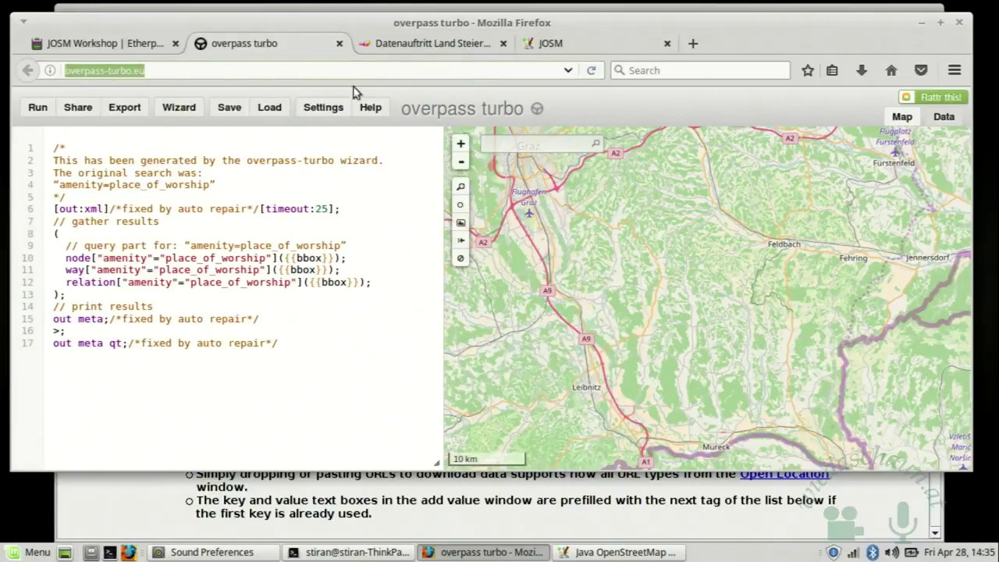
click(46, 45)
click(243, 352)
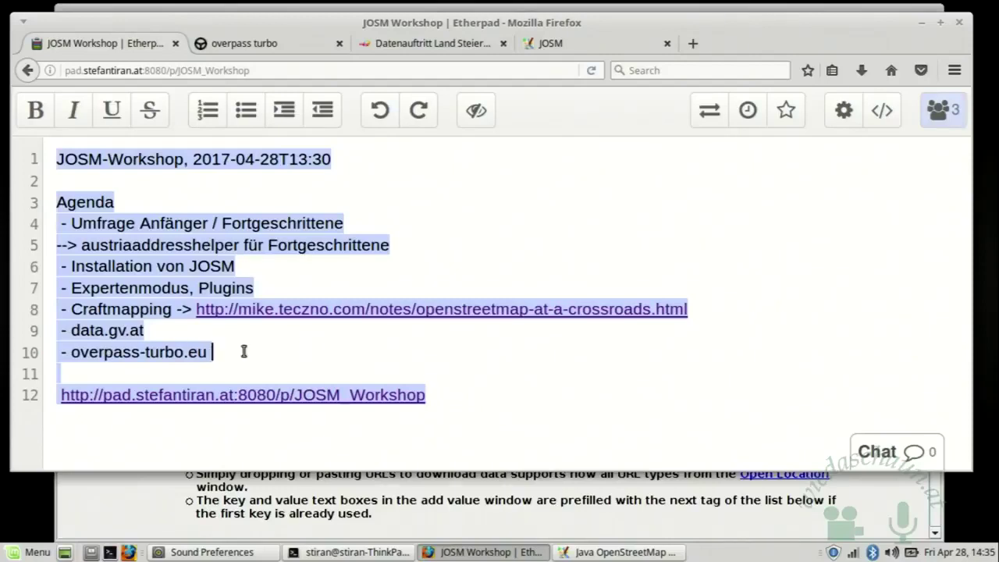
key(ctrl+v)
click(208, 351)
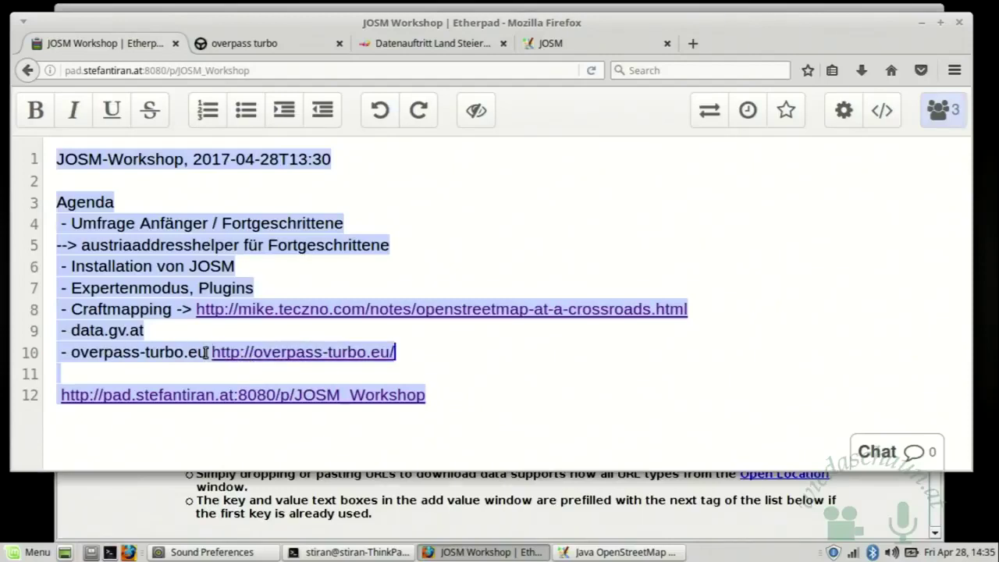
text(:)
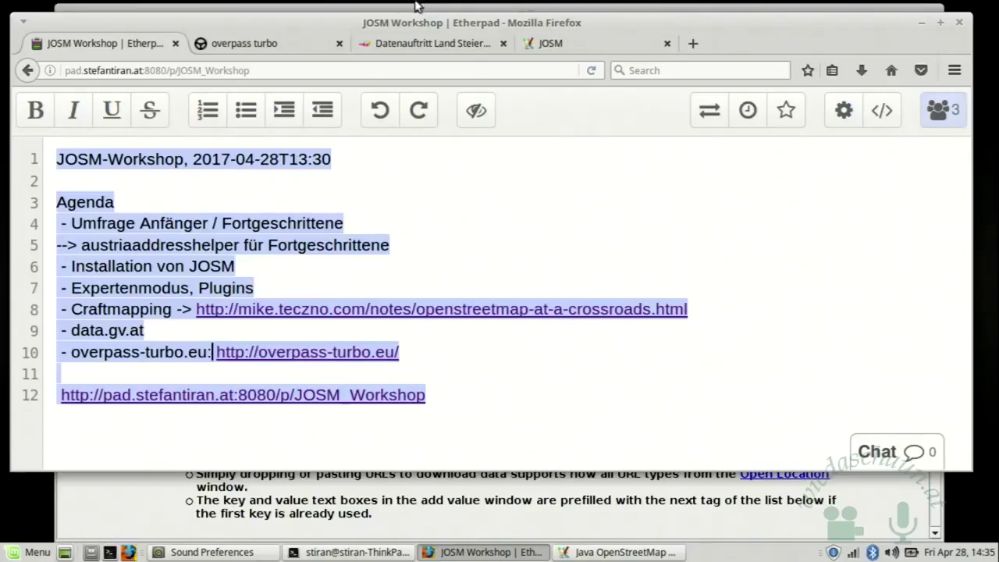
Build and run an overpass turbo wizard query for amenity=place_of_worship in the current map area
click(254, 42)
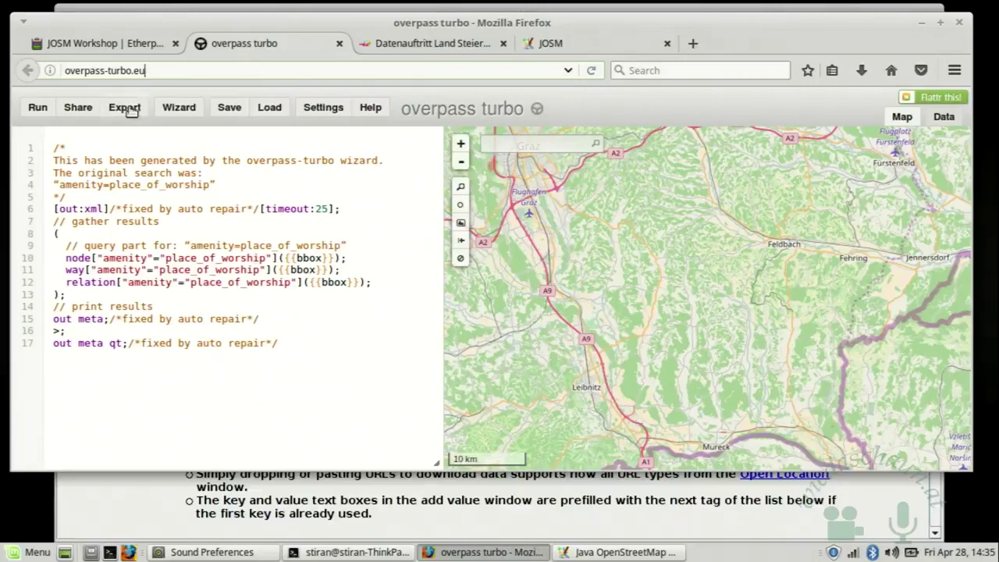
click(178, 111)
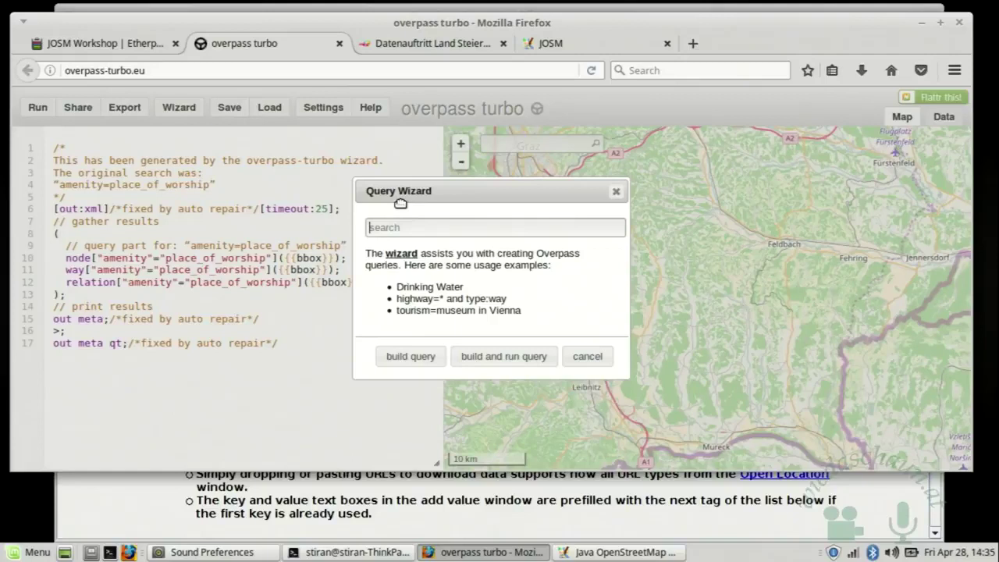
text(amenity=place)
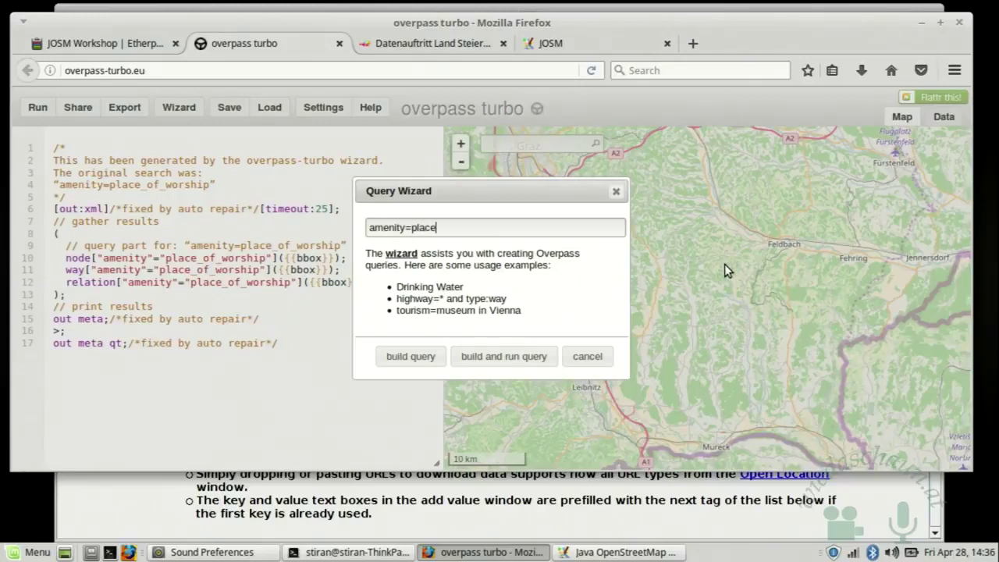
text(_of_worship)
click(468, 362)
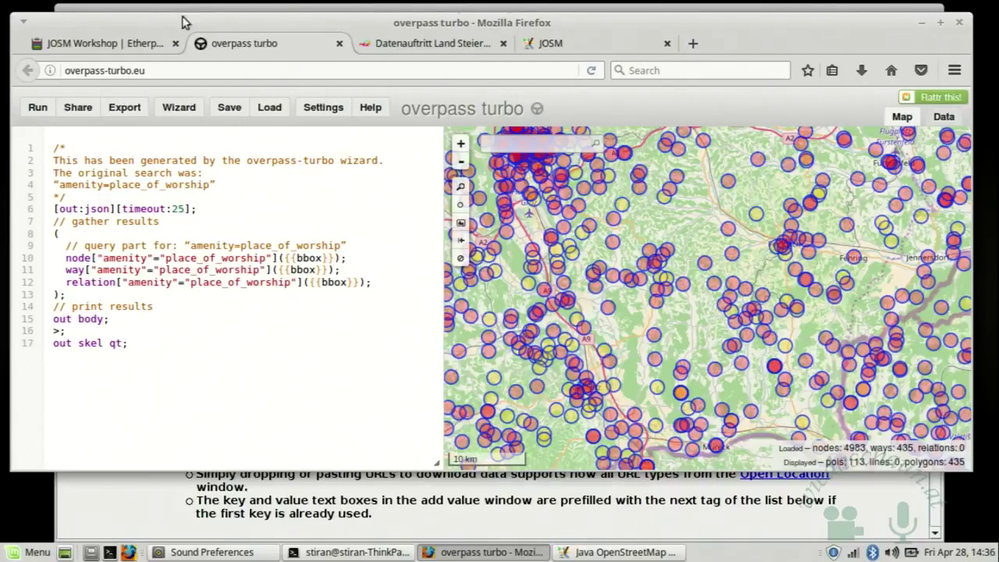
Export the query results to JOSM, repairing the query so it returns XML with metadata
click(125, 106)
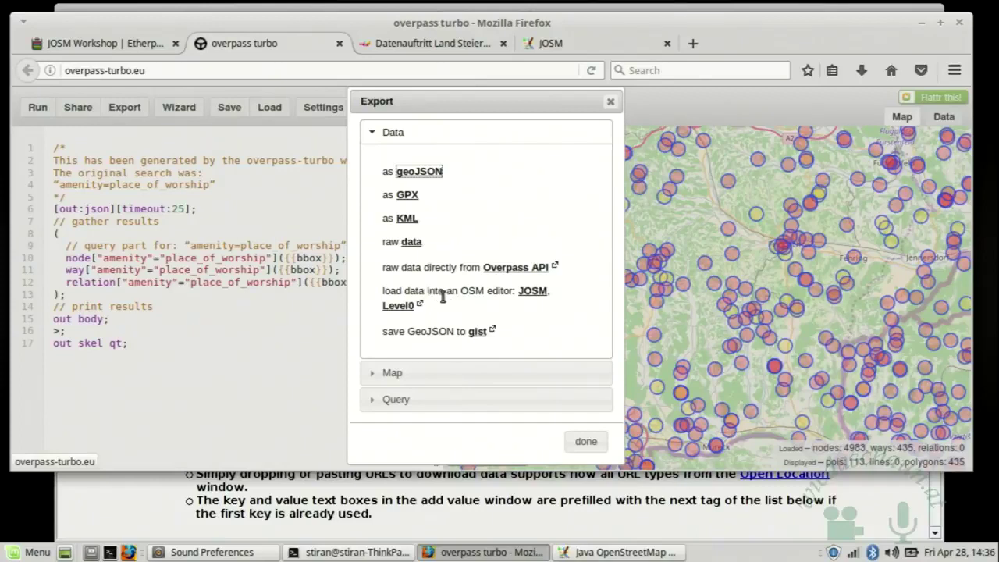
click(530, 291)
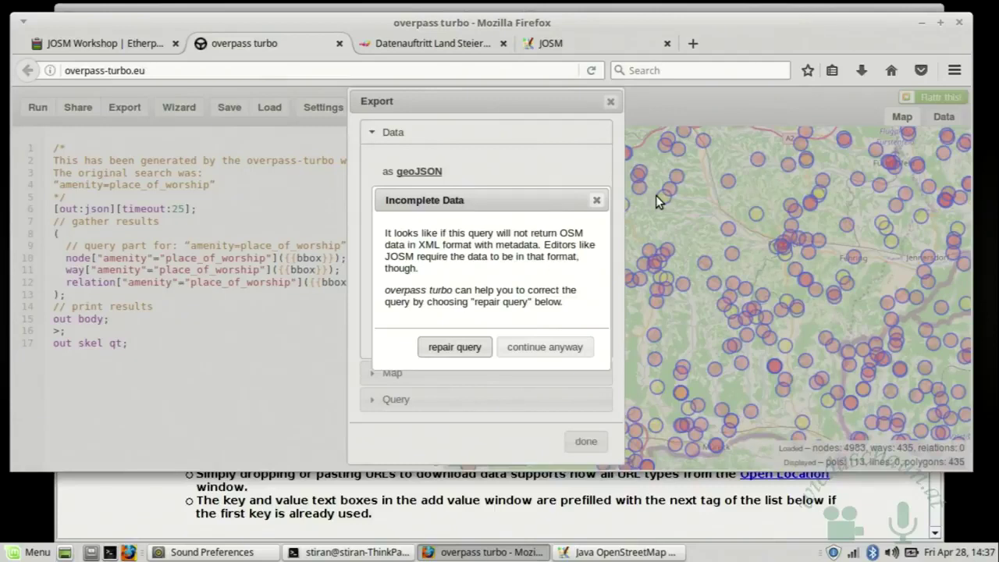
click(435, 348)
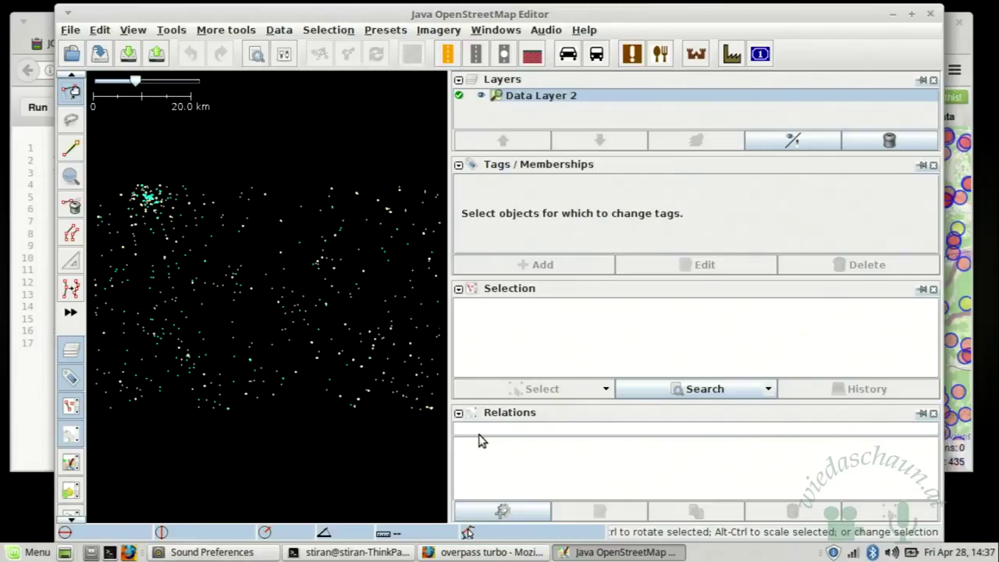
Create a new data layer in JOSM and open Religioese_Baudenkmaeler.zip from the josm-ws folder
key(ctrl+n)
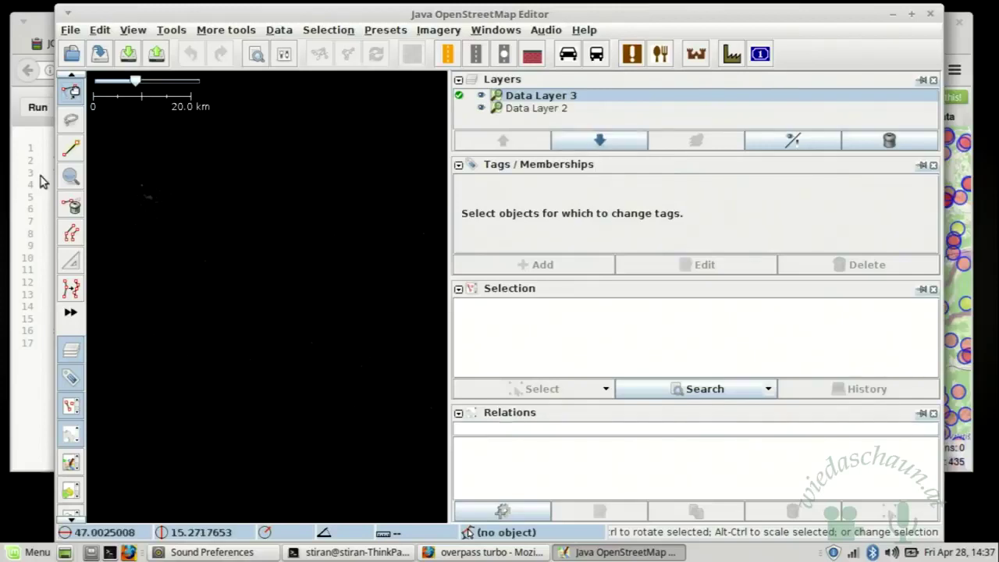
click(71, 53)
click(409, 177)
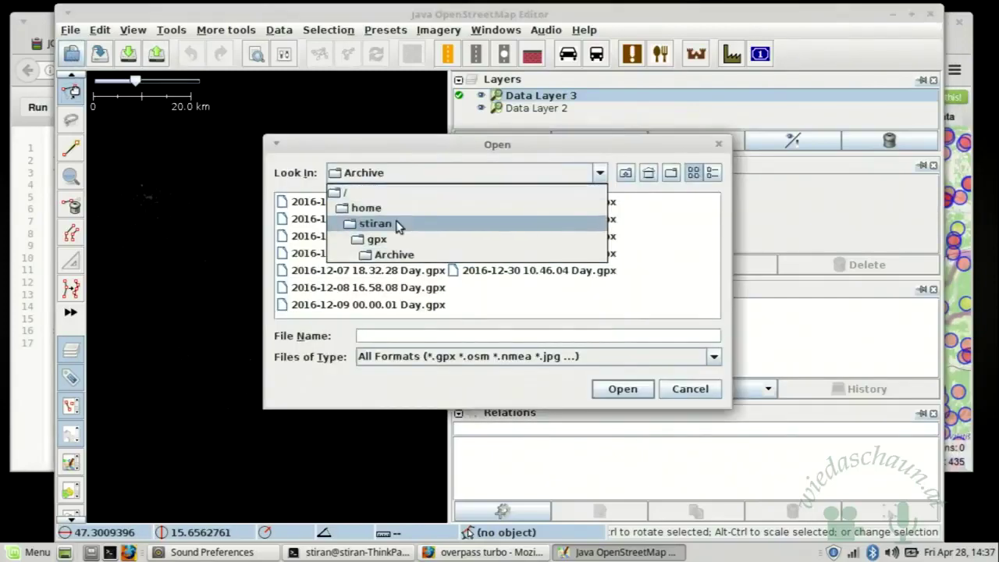
click(397, 224)
double_click(311, 307)
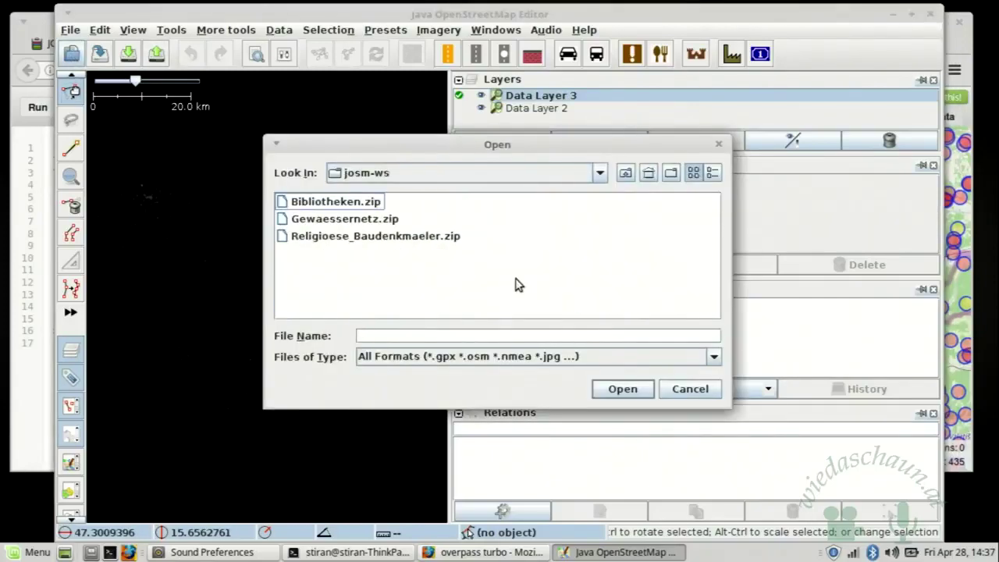
double_click(366, 237)
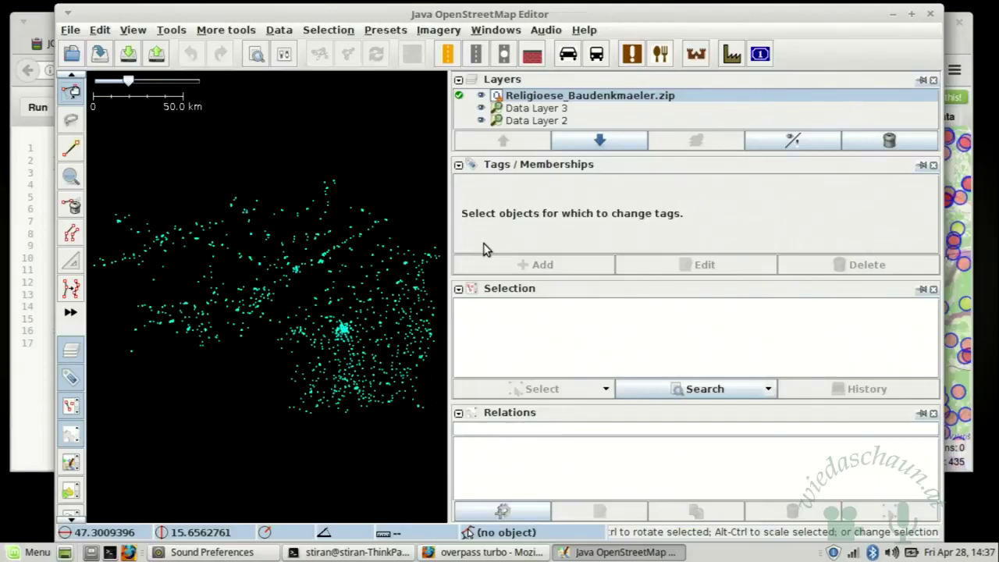
Examine how the points of the Religioese_Baudenkmaeler.zip layer are distributed across the map
scroll(391, 409, up, 3)
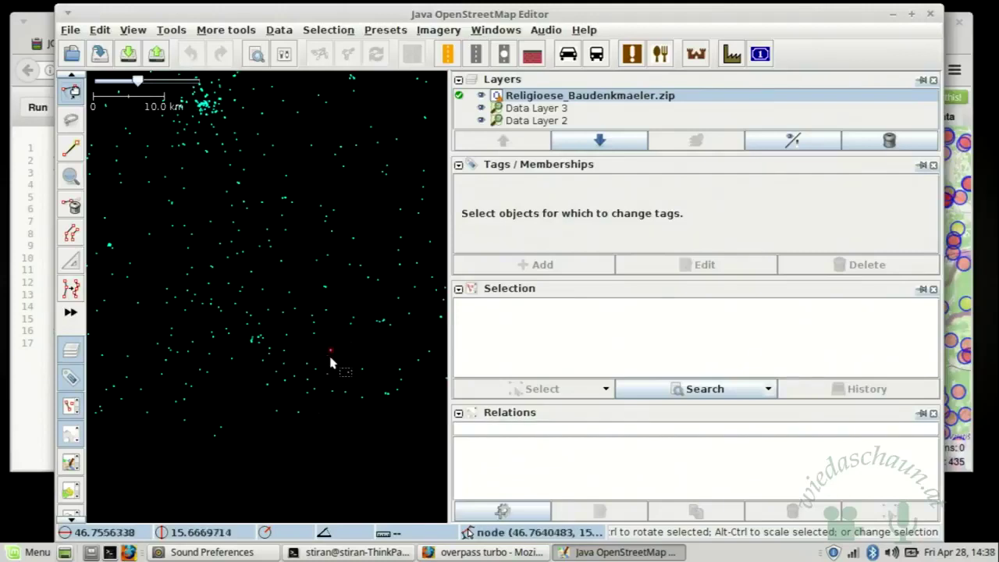
scroll(376, 323, up, 3)
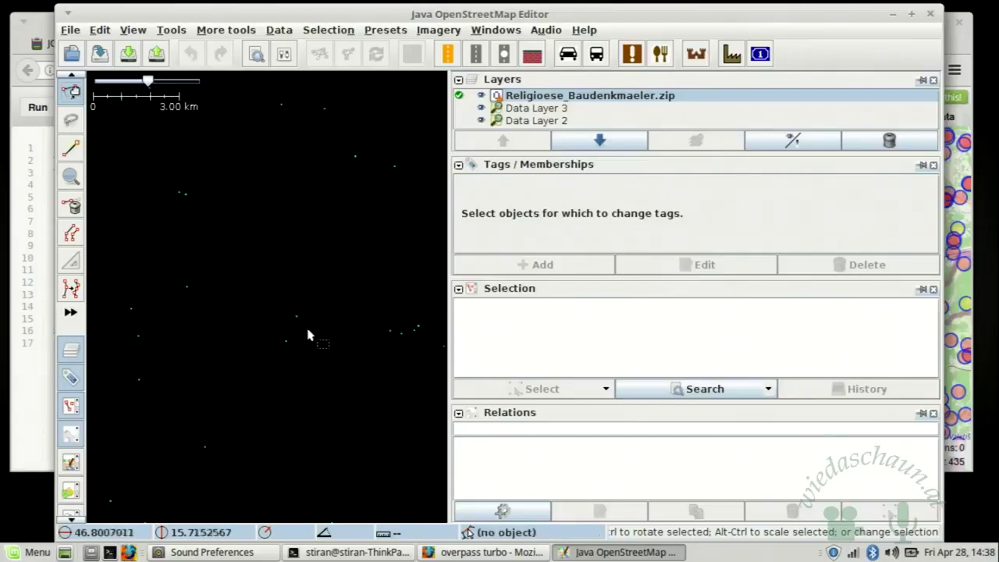
drag(316, 404, 179, 269)
drag(344, 353, 227, 263)
drag(317, 366, 252, 288)
scroll(306, 329, down, 3)
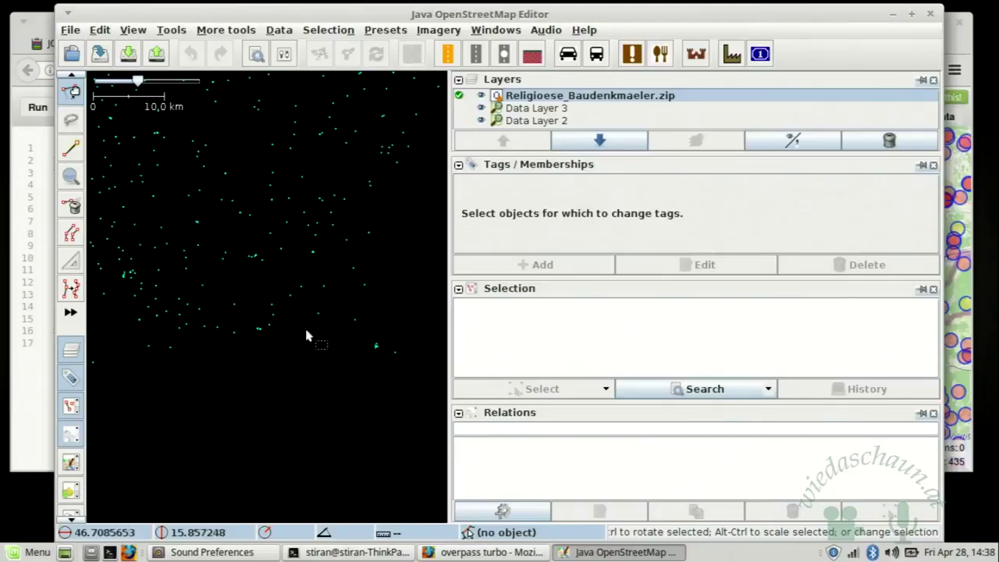
scroll(366, 299, up, 3)
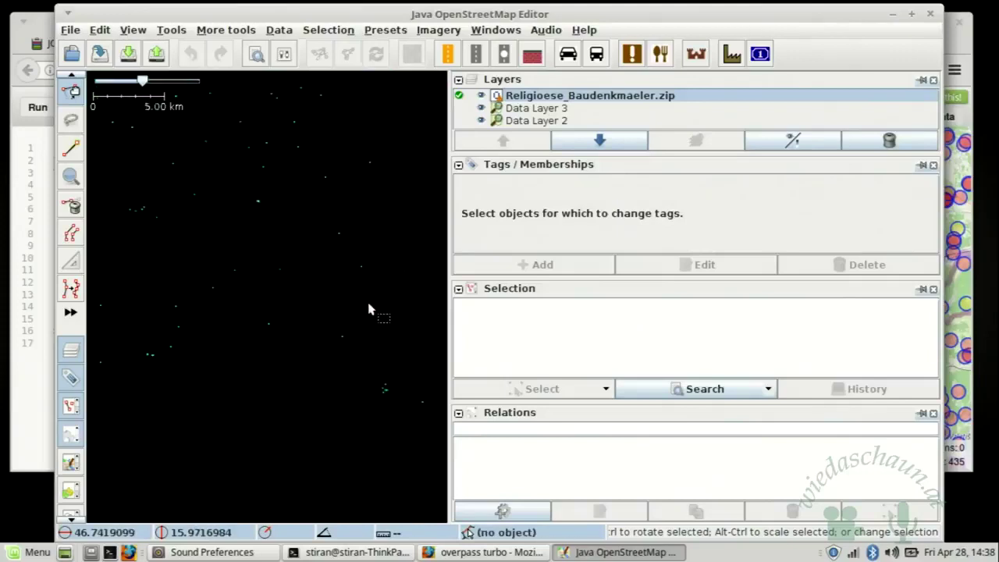
Activate Data Layer 2 and compare its places of worship with the religious monument points to spot one missing from OSM
click(463, 108)
scroll(403, 239, down, 1)
scroll(390, 319, down, 3)
drag(441, 123, 465, 123)
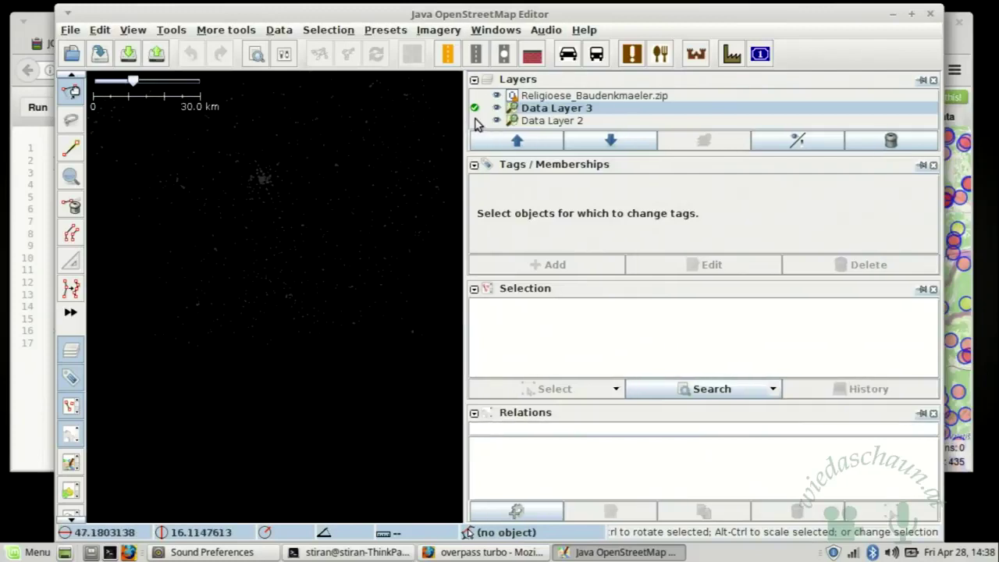
click(473, 120)
scroll(326, 262, up, 3)
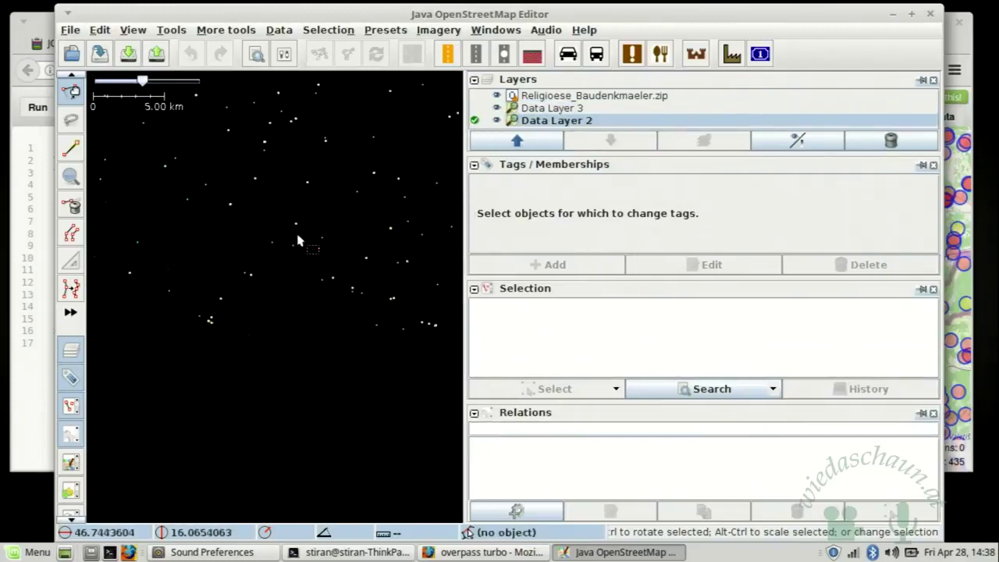
scroll(356, 258, up, 5)
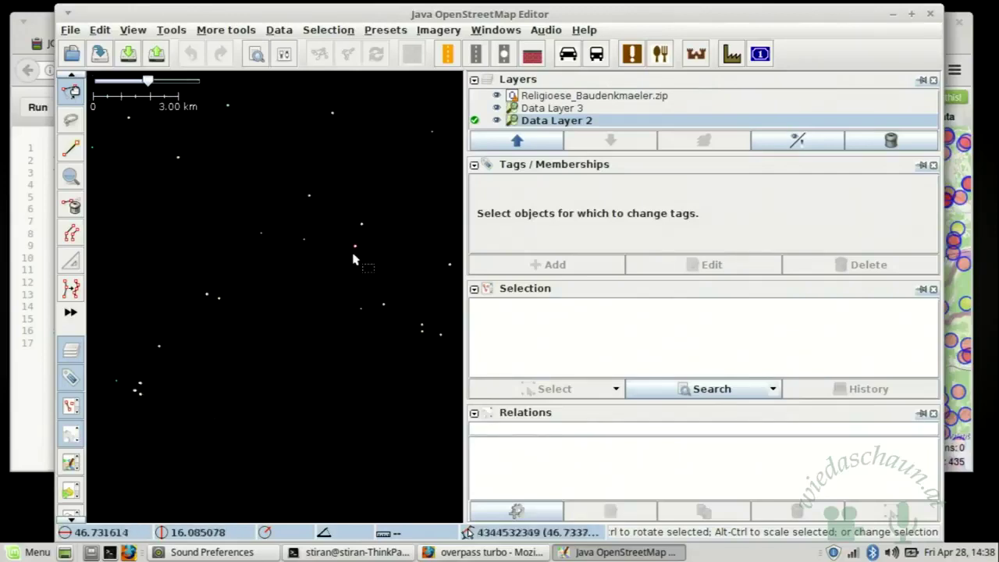
scroll(277, 316, down, 4)
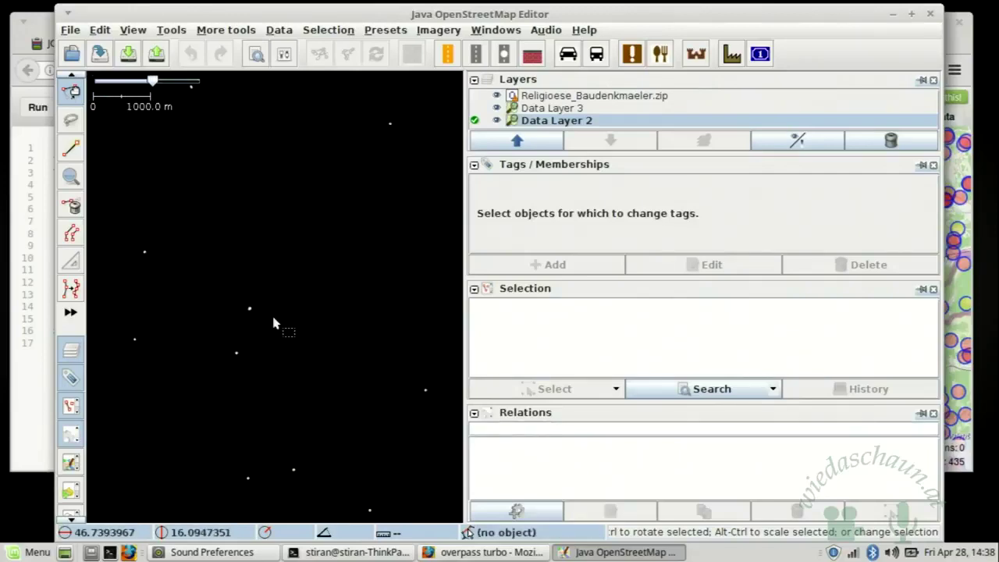
drag(220, 289, 375, 317)
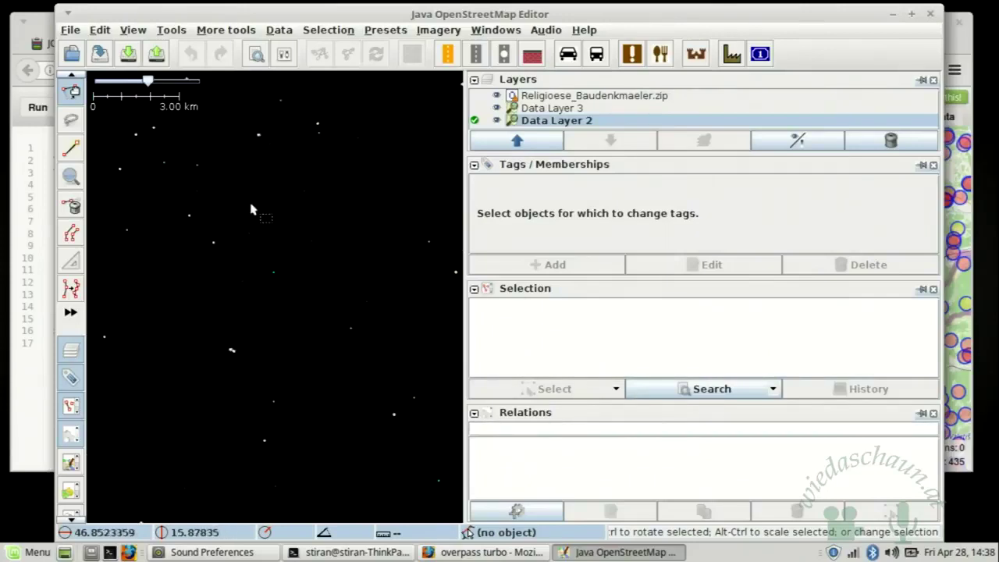
scroll(312, 276, up, 3)
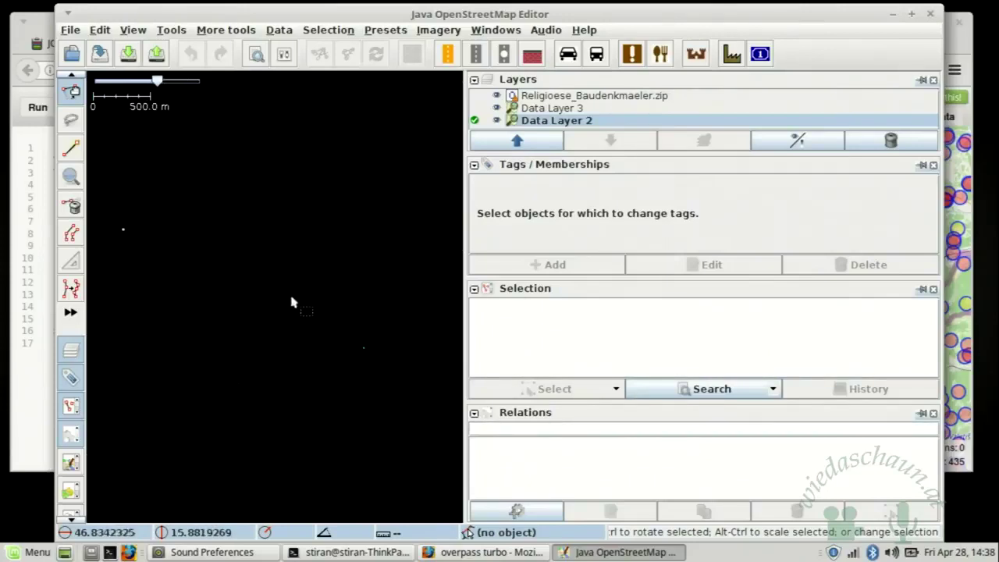
Activate the Religioese_Baudenkmaeler.zip layer, select the node at 46.8423532, 15.8790297 and review its tags
key(alt+Page_Up)
key(alt+Page_Up)
drag(288, 187, 261, 199)
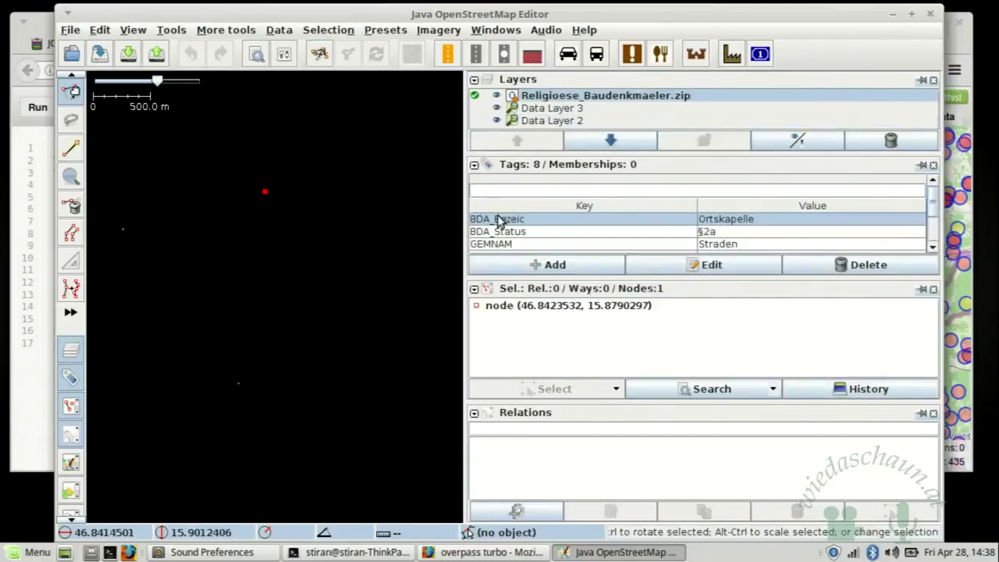
scroll(536, 217, down, 3)
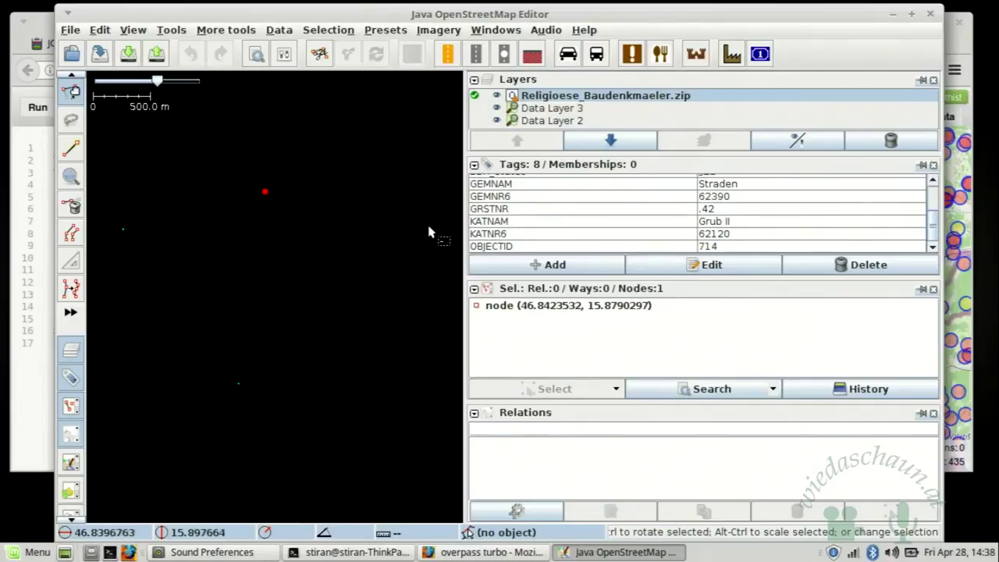
Paste the selected monument node at its source position into Data Layer 2
click(476, 121)
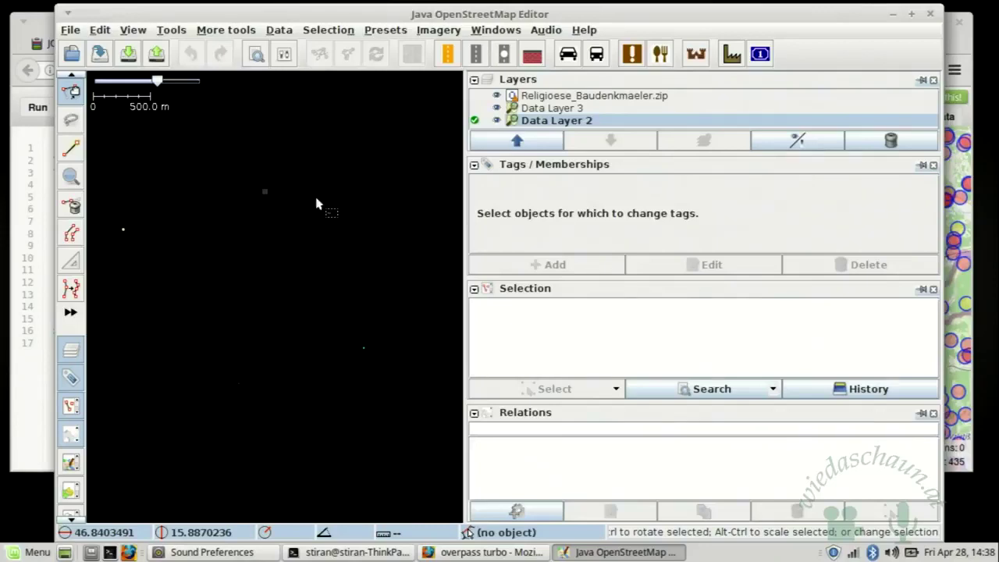
click(94, 31)
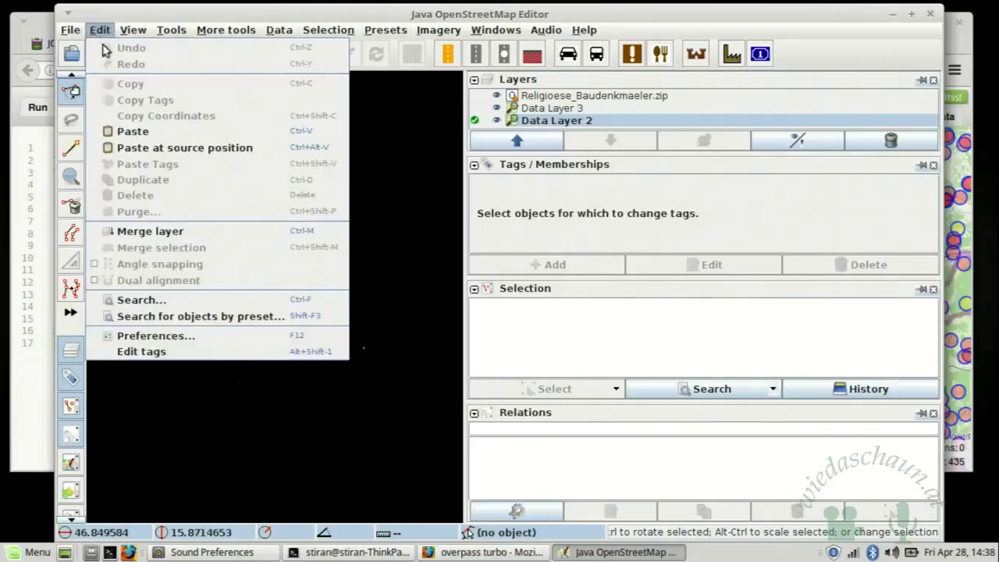
click(131, 150)
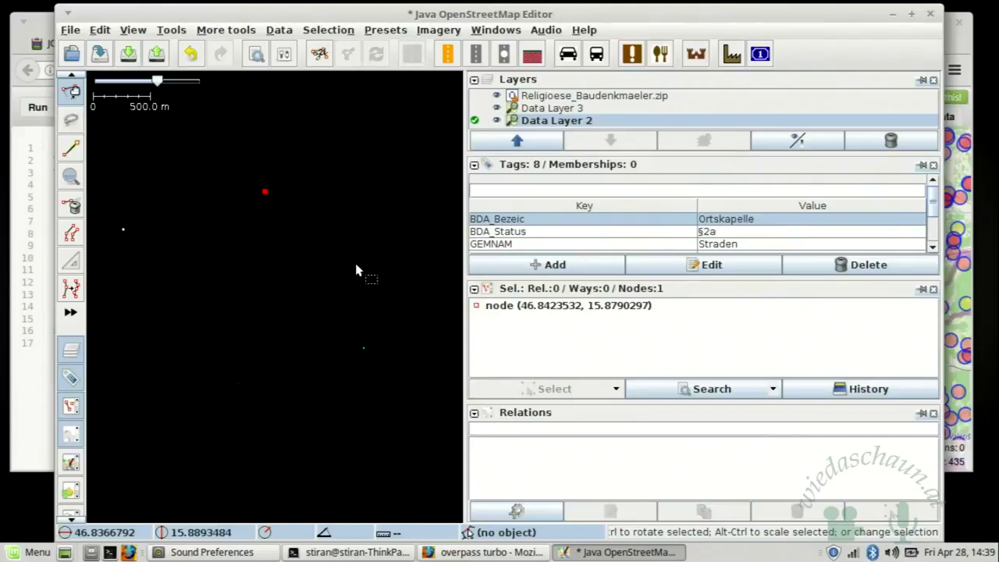
Download the OSM data for the area immediately around the pasted monument node into Data Layer 2
click(128, 55)
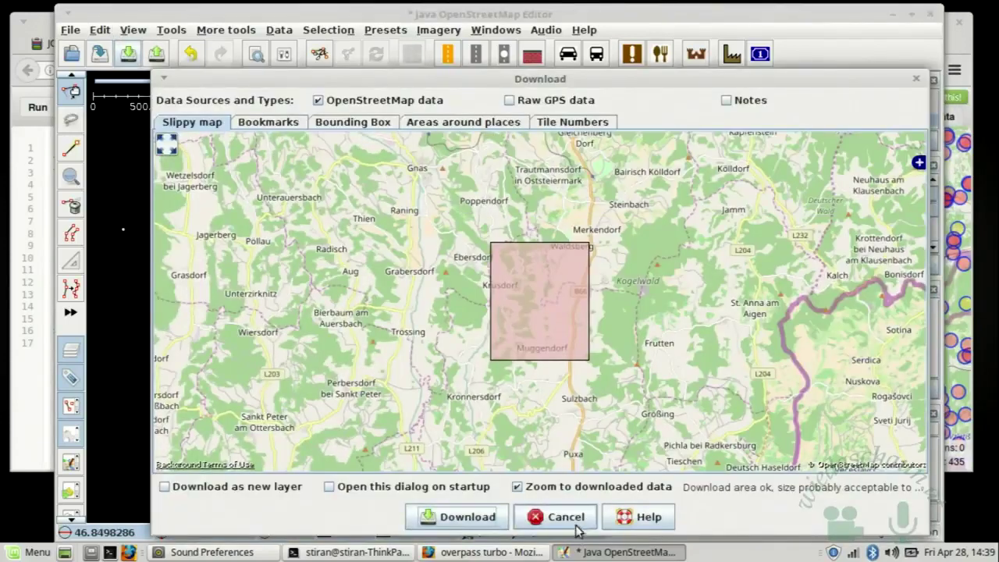
click(575, 526)
scroll(264, 219, up, 3)
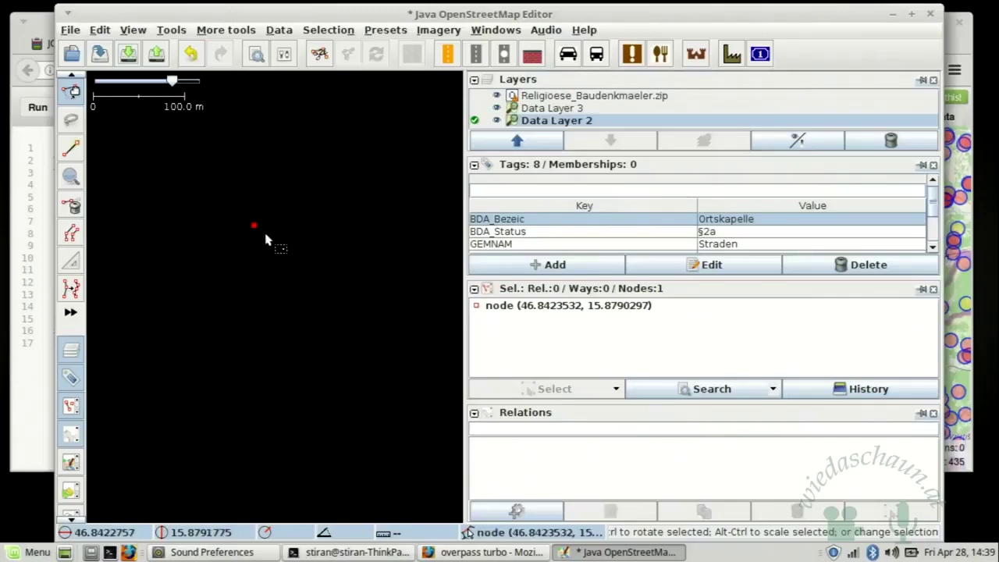
scroll(272, 227, up, 1)
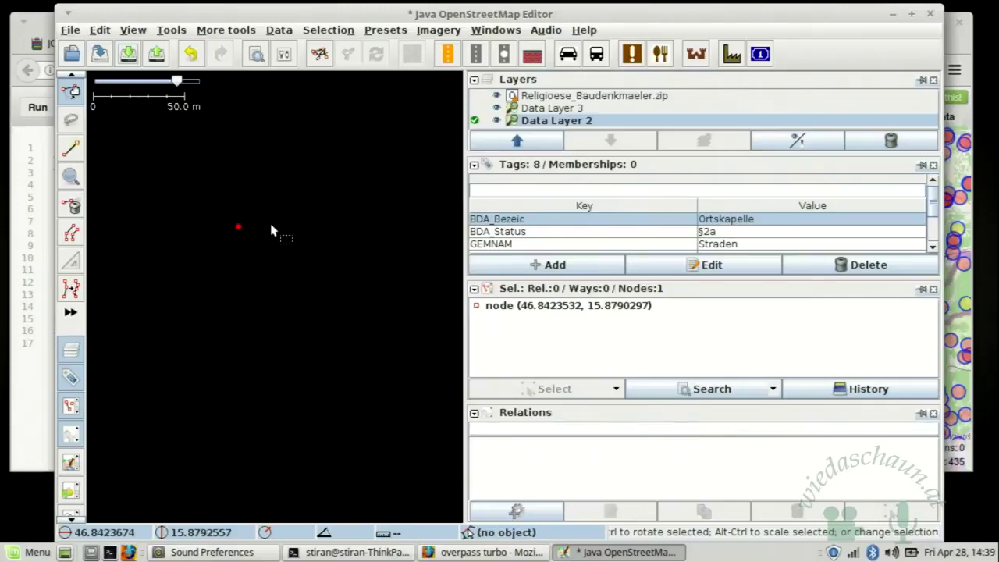
click(128, 55)
scroll(438, 312, down, 1)
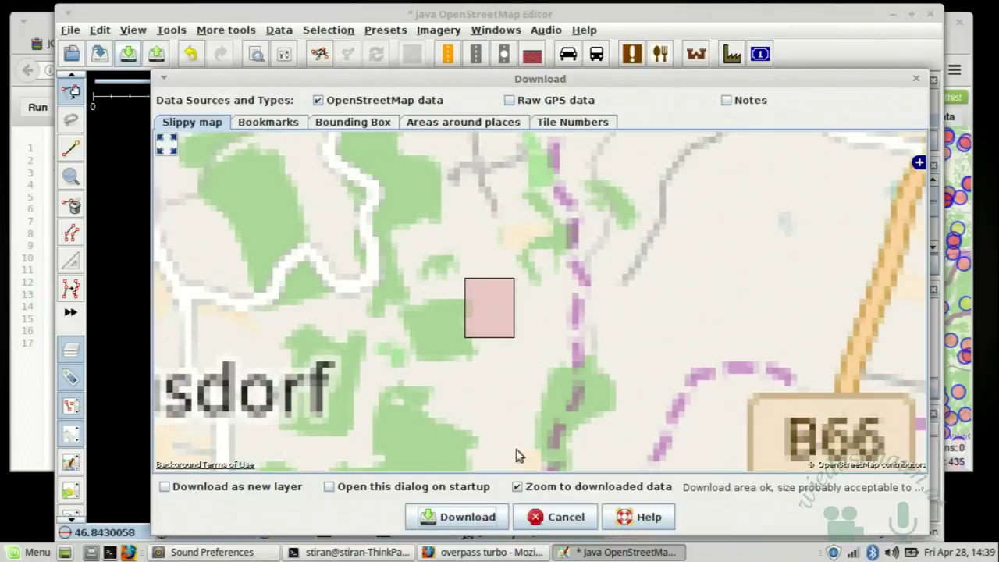
click(556, 516)
scroll(261, 222, down, 1)
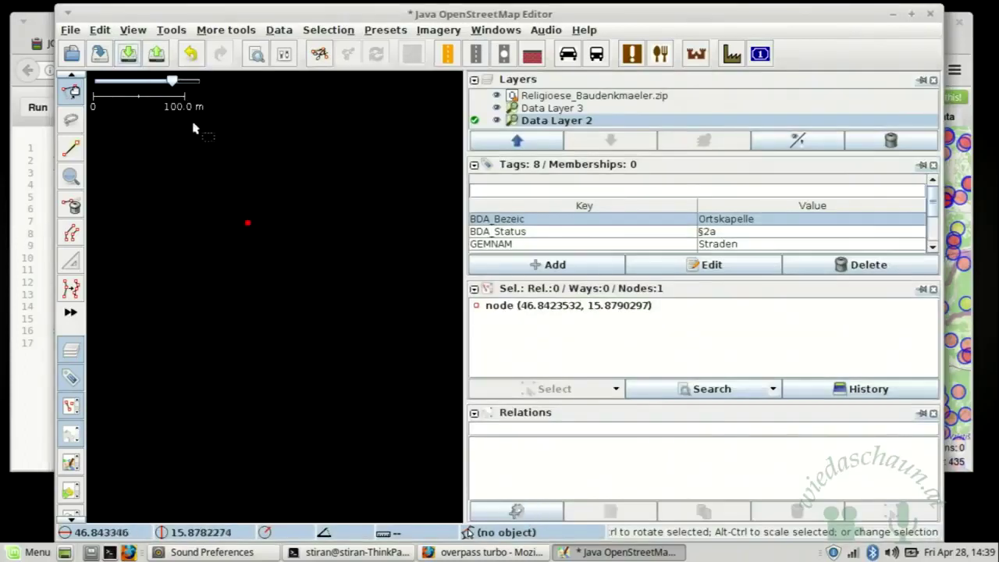
click(131, 56)
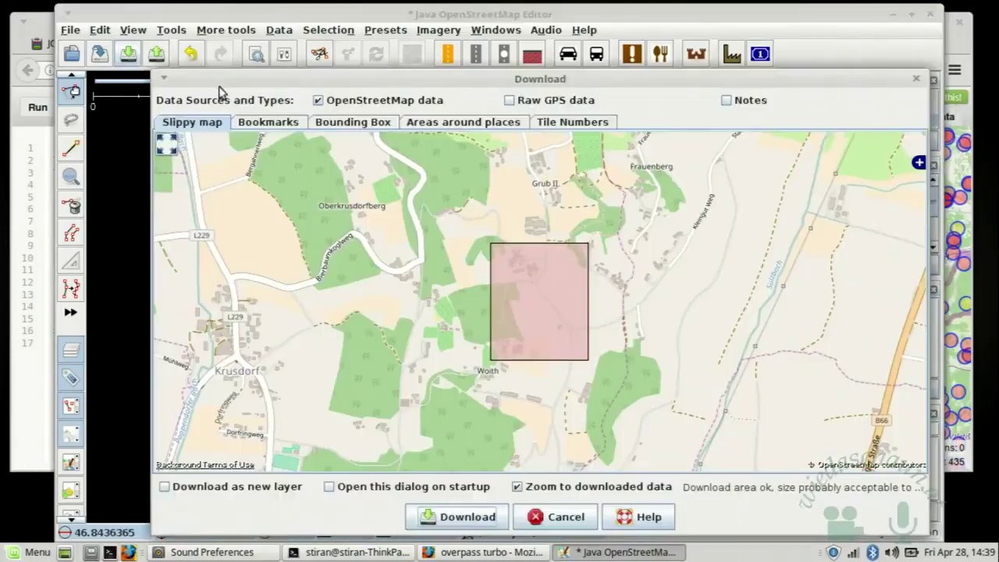
click(459, 517)
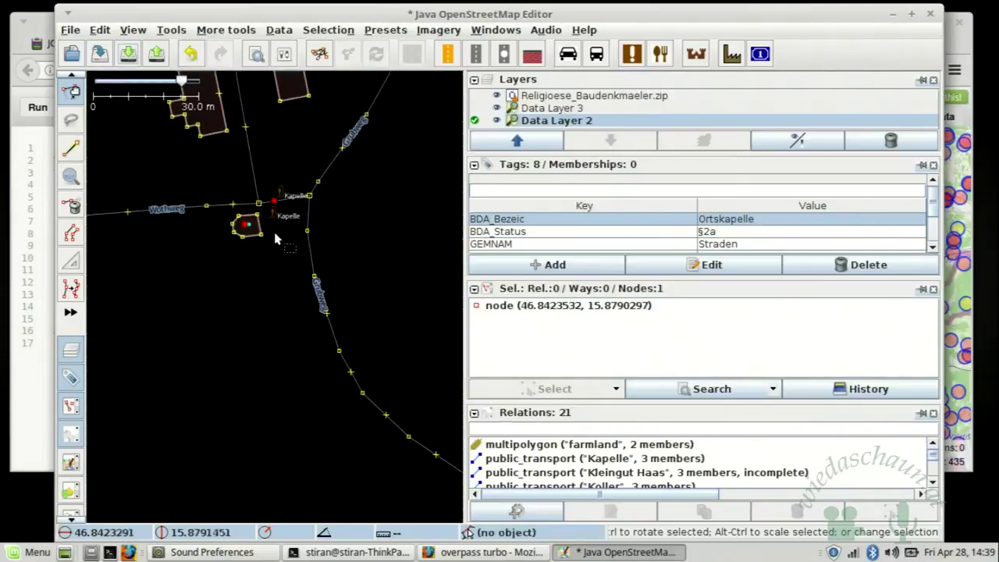
Examine the tags of the Kapelle bus stop, the chapel building outline and the existing OSM node inside the building
scroll(274, 238, up, 2)
click(262, 191)
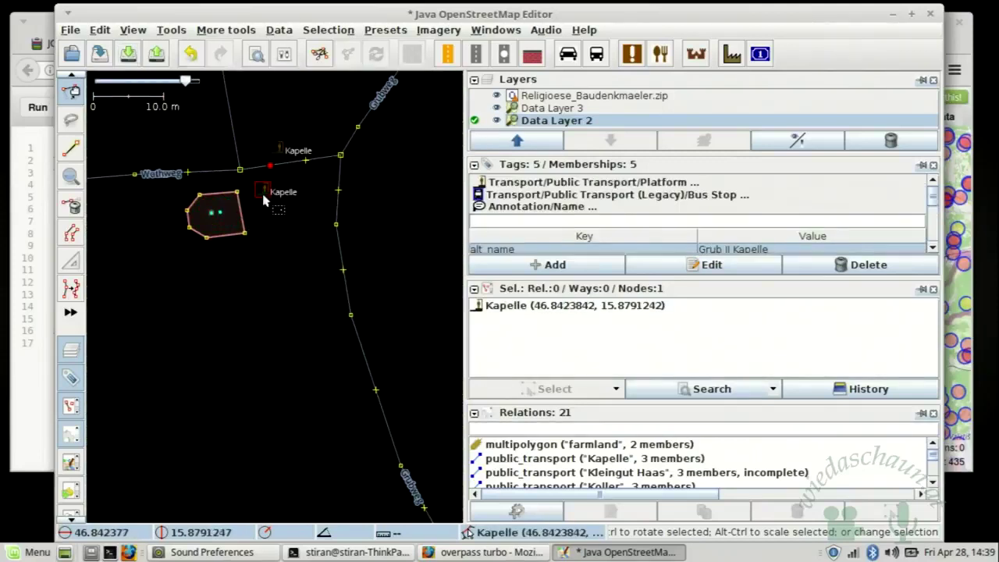
scroll(609, 252, down, 3)
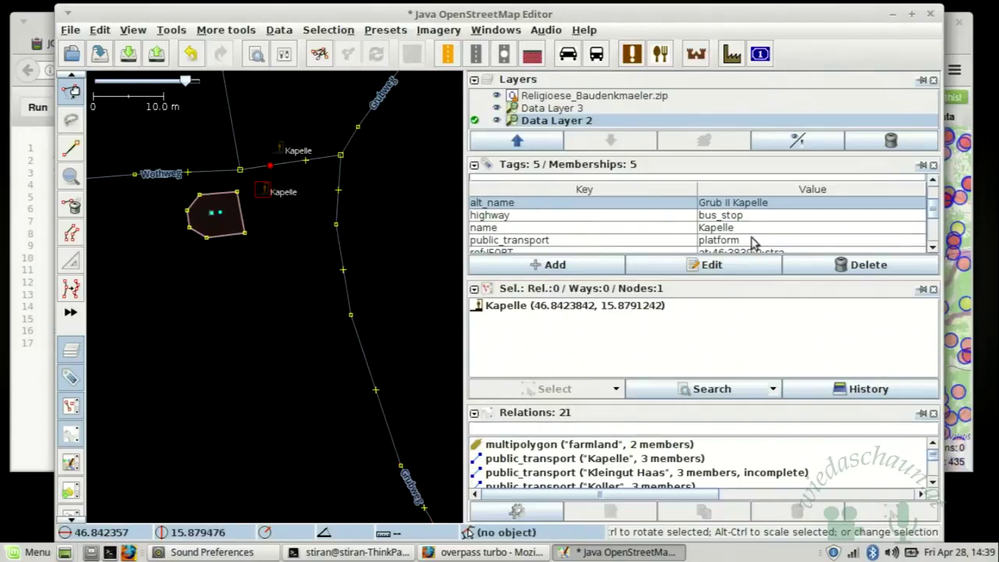
scroll(751, 243, down, 2)
click(242, 221)
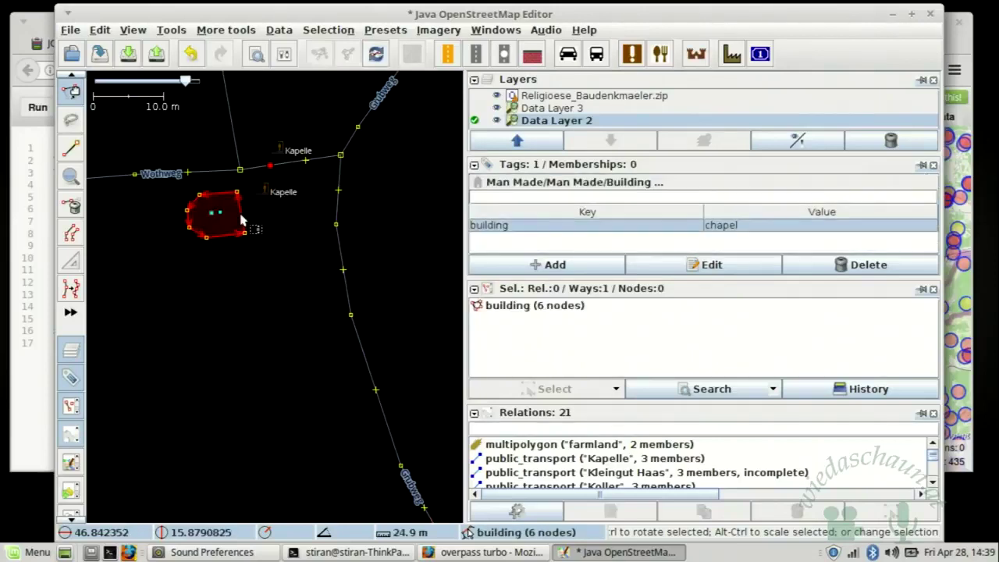
click(218, 212)
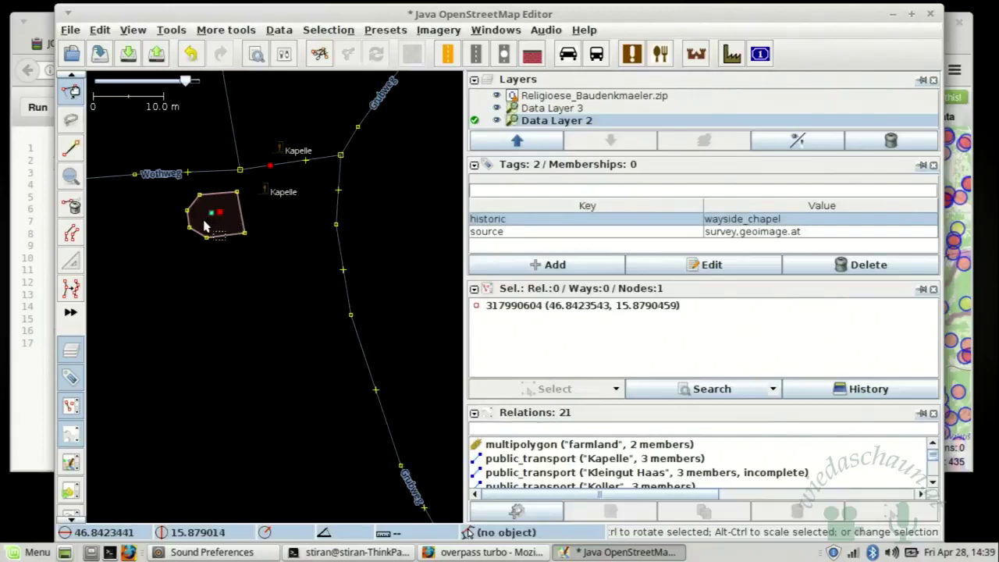
click(217, 236)
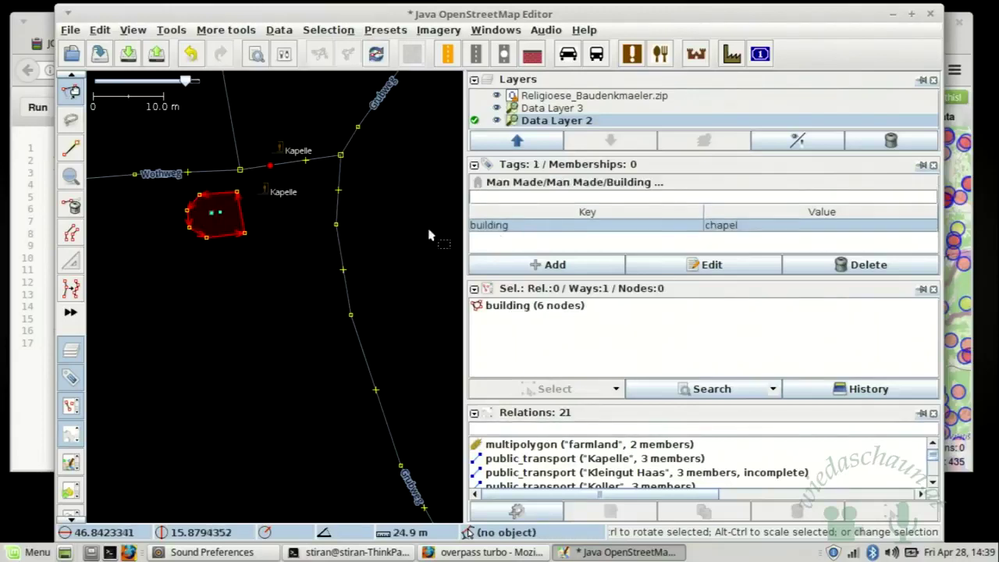
click(218, 212)
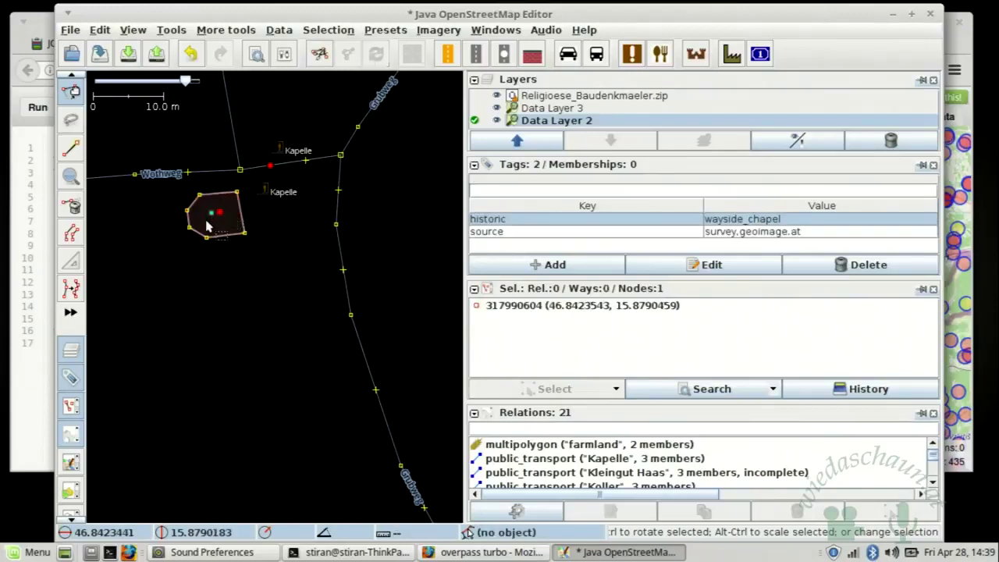
Delete the pasted monument node inside the chapel building and select the existing OSM node tagged historic=wayside_chapel
click(212, 213)
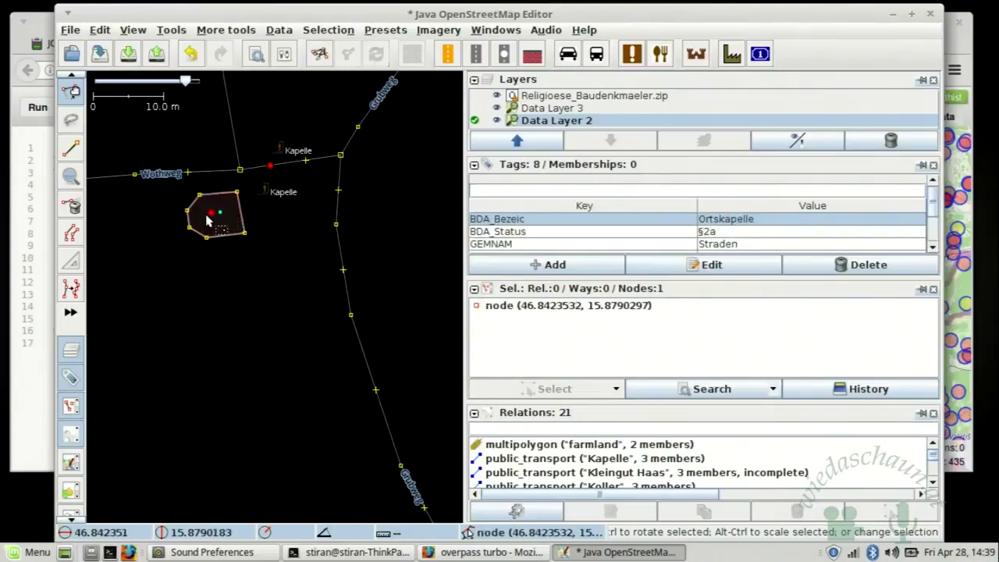
click(234, 243)
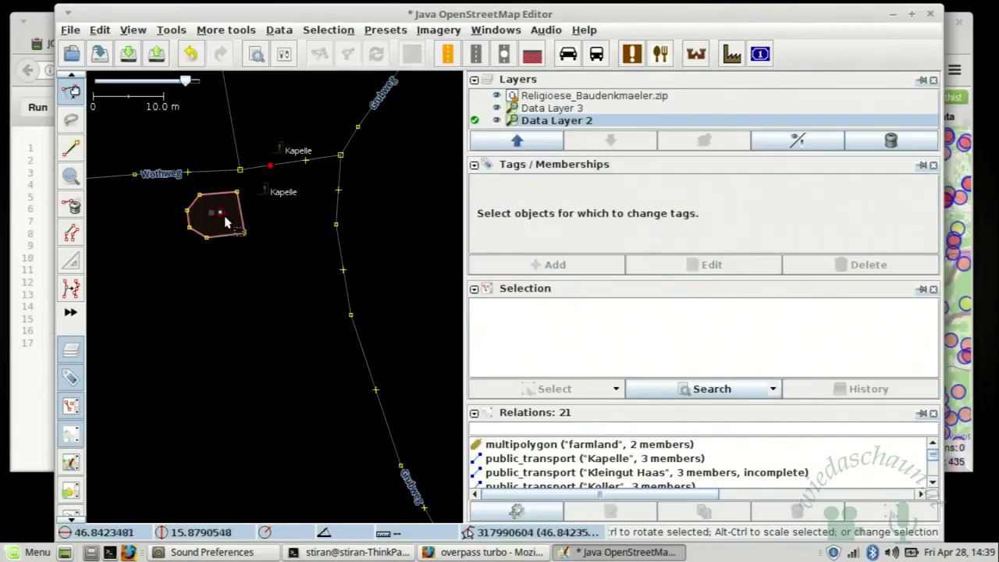
click(216, 207)
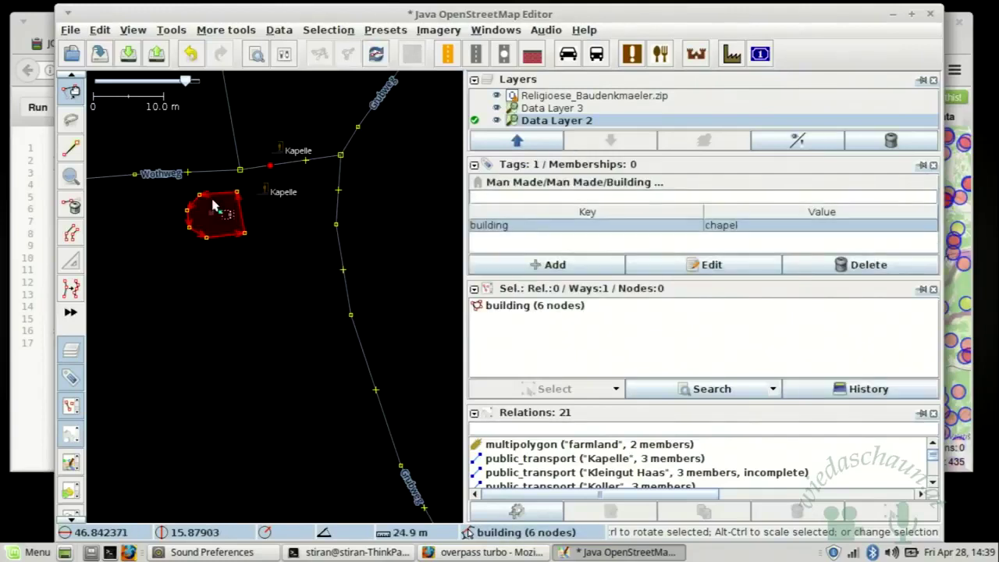
click(219, 212)
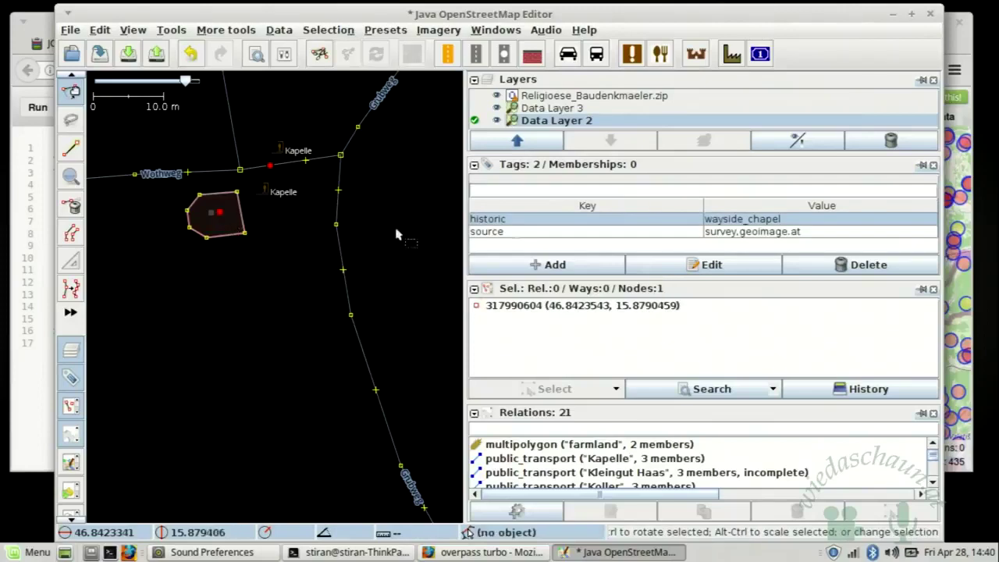
Switch to overpass turbo and extend the amenity=place_of_worship search in the query wizard with "or historic="
right_click(677, 220)
click(548, 234)
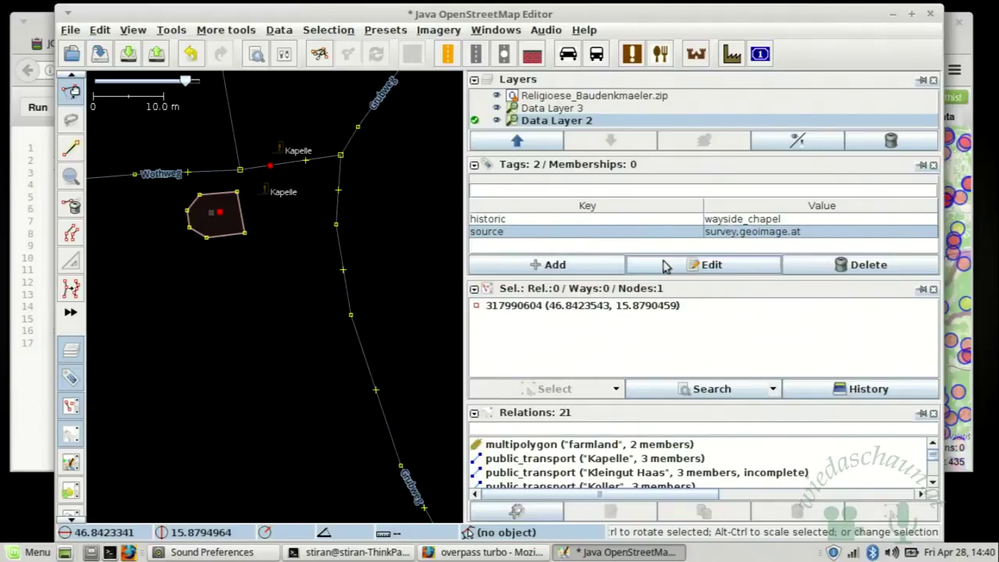
click(503, 554)
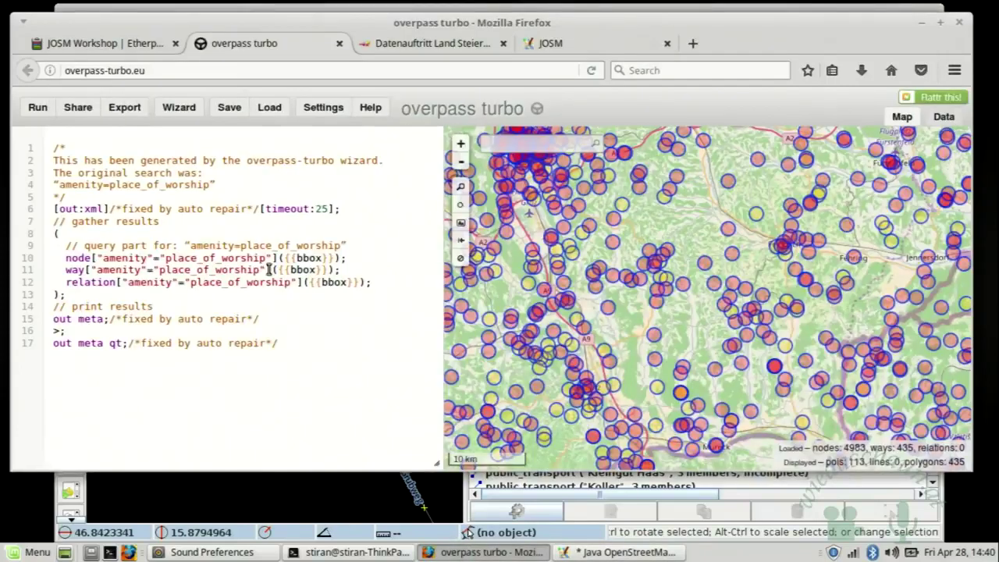
click(174, 107)
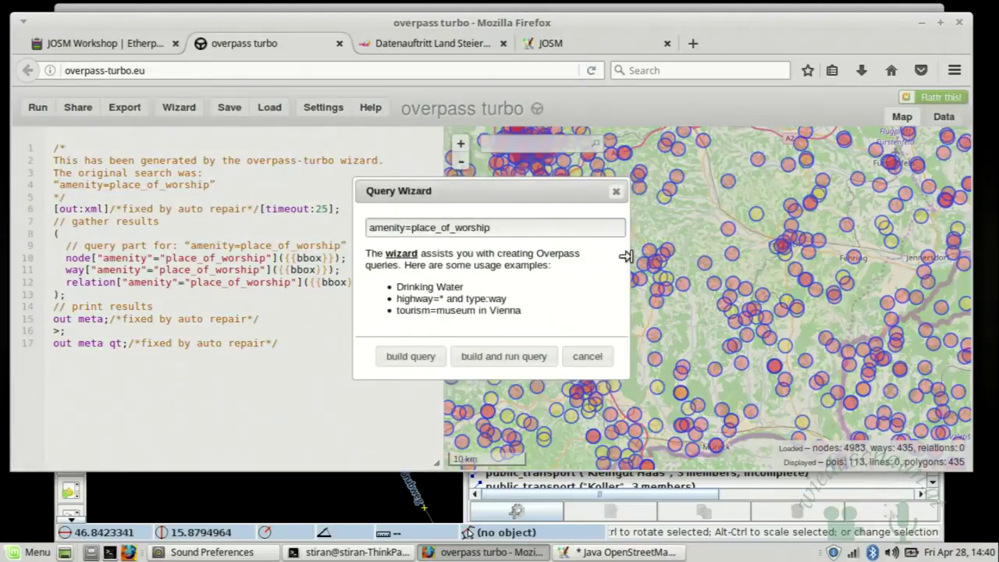
text(or)
key(alt+Tab)
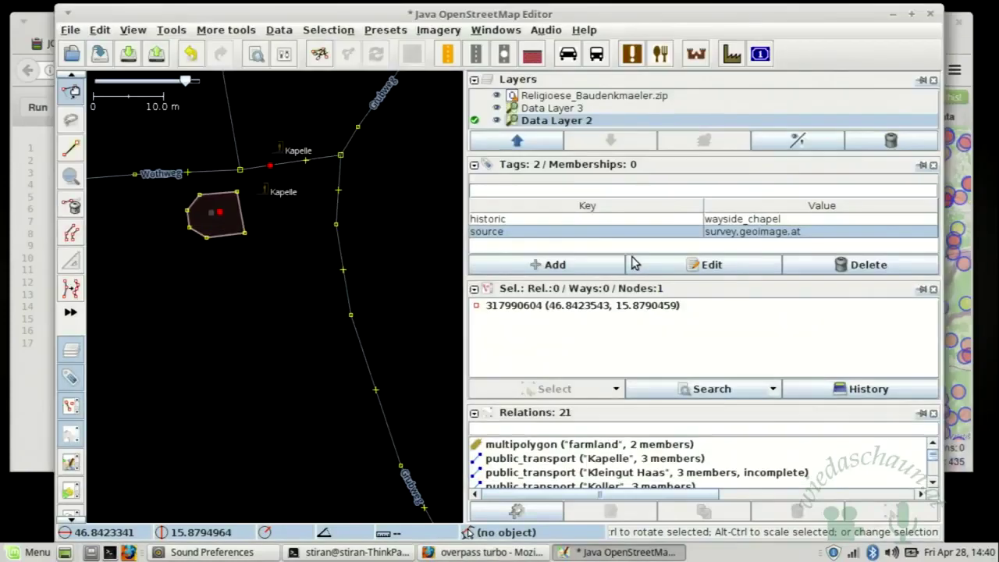
key(alt+Tab)
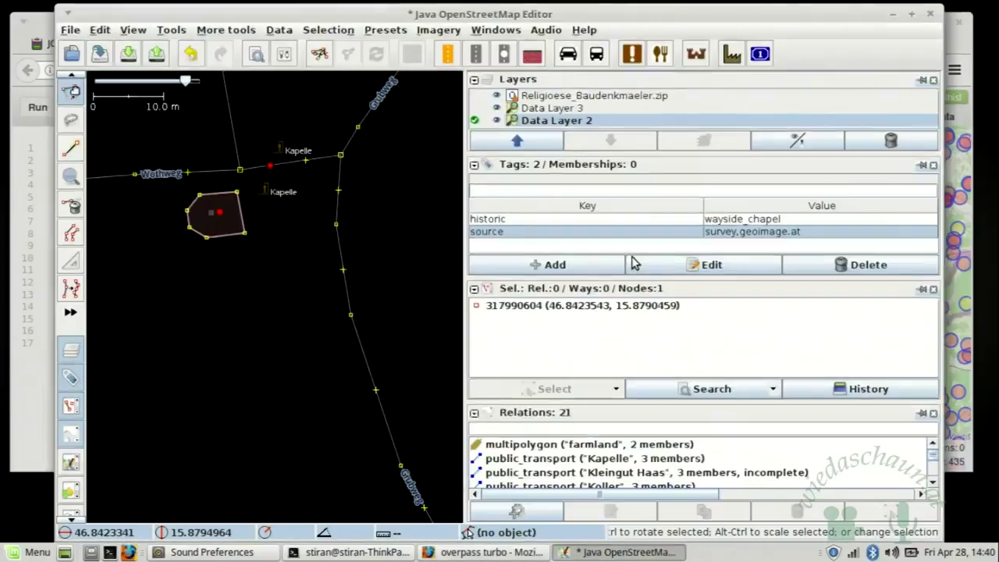
Copy the value wayside_chapel from the node's historic tag in JOSM, complete the wizard search with it, and build and run the query
key(alt+Tab)
click(575, 222)
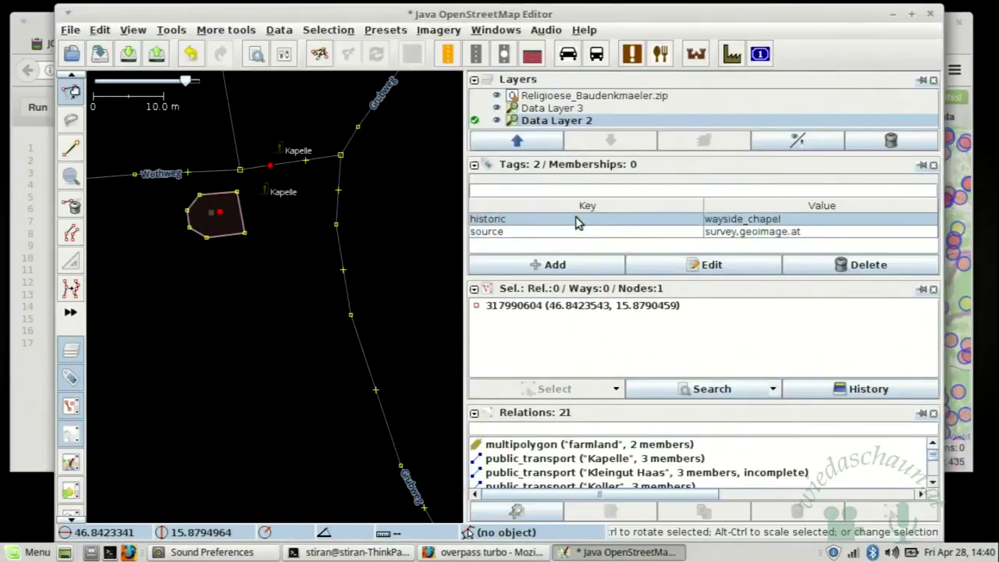
right_click(578, 223)
click(633, 294)
key(alt+Tab)
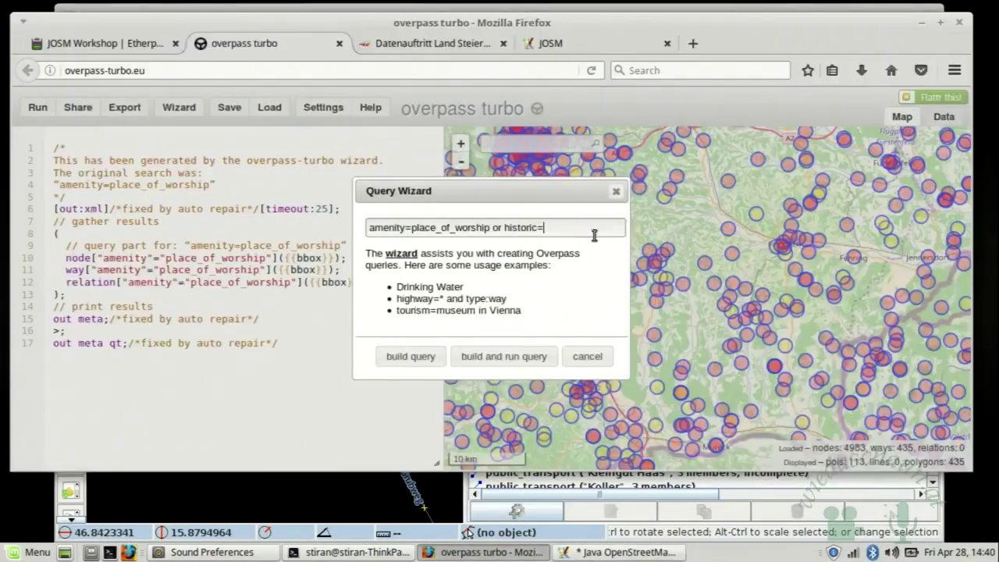
key(ctrl+v)
click(512, 357)
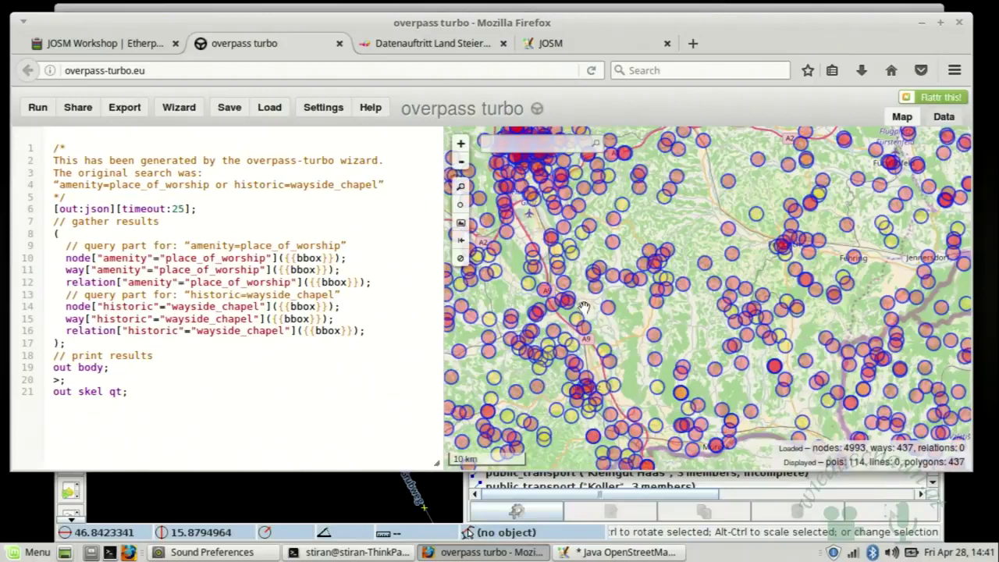
Return to JOSM, delete Data Layer 2 without uploading its changes and activate Data Layer 3
click(314, 489)
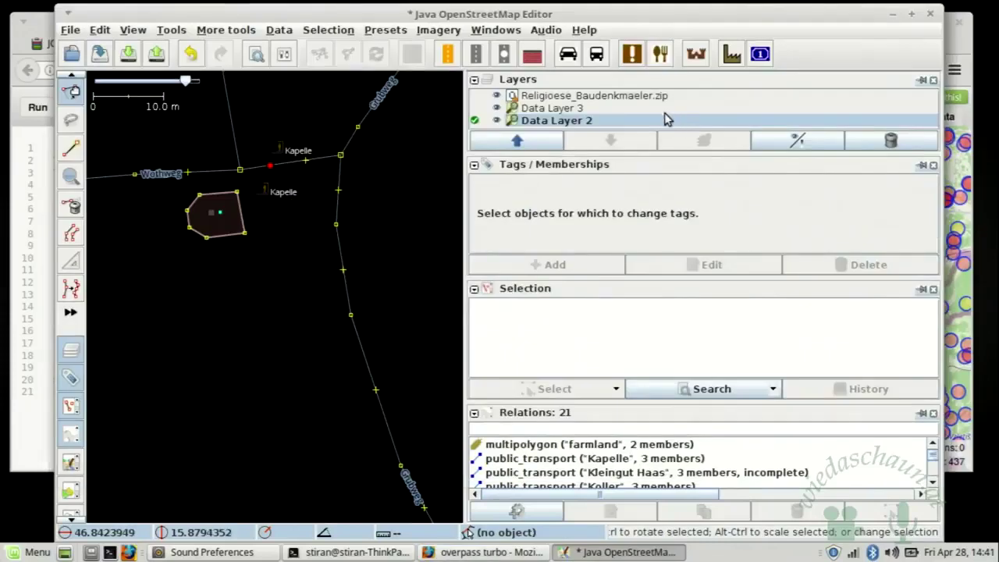
click(875, 142)
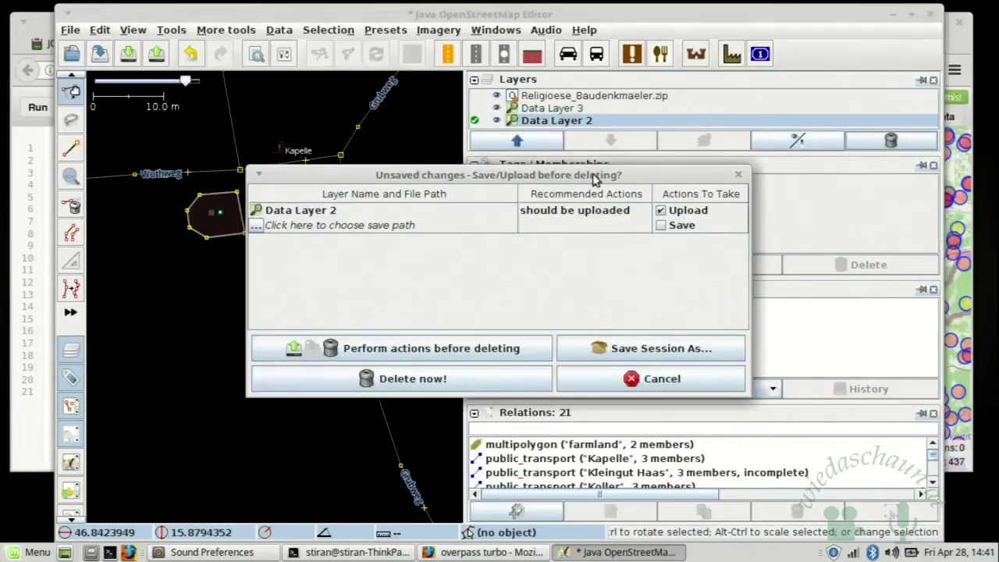
click(538, 378)
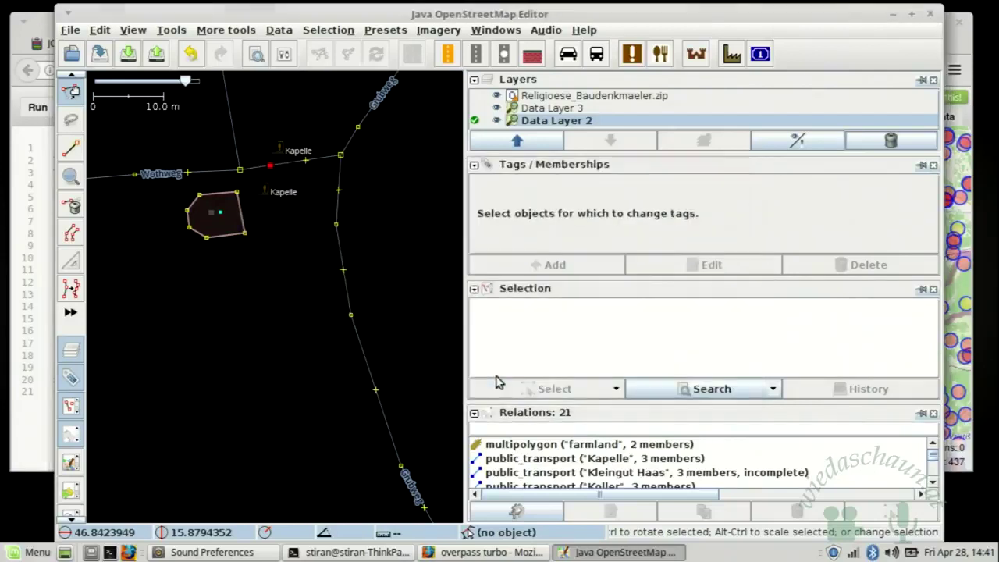
click(608, 113)
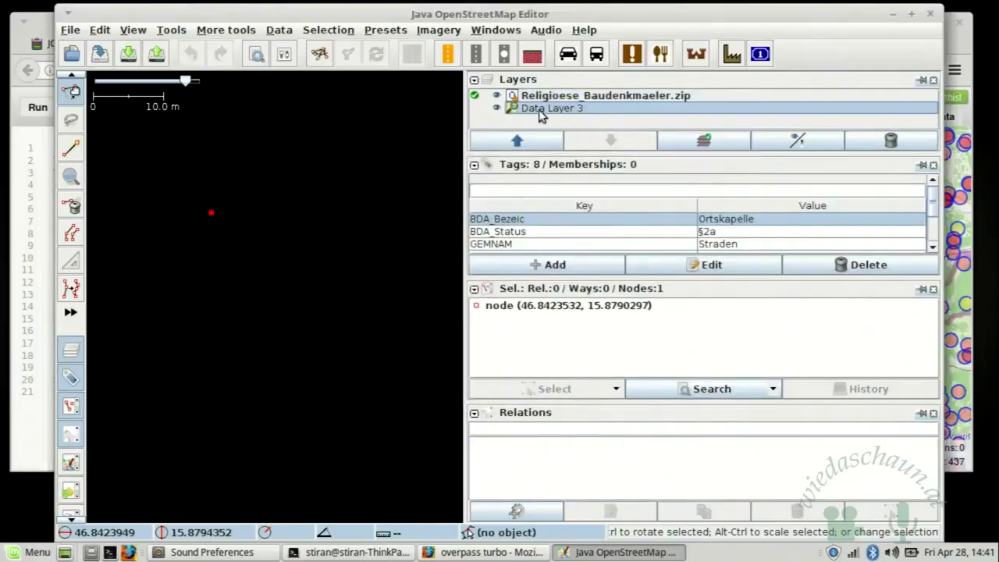
click(475, 113)
Try to export the overpass turbo results to JOSM without repairing the query
key(alt+Tab)
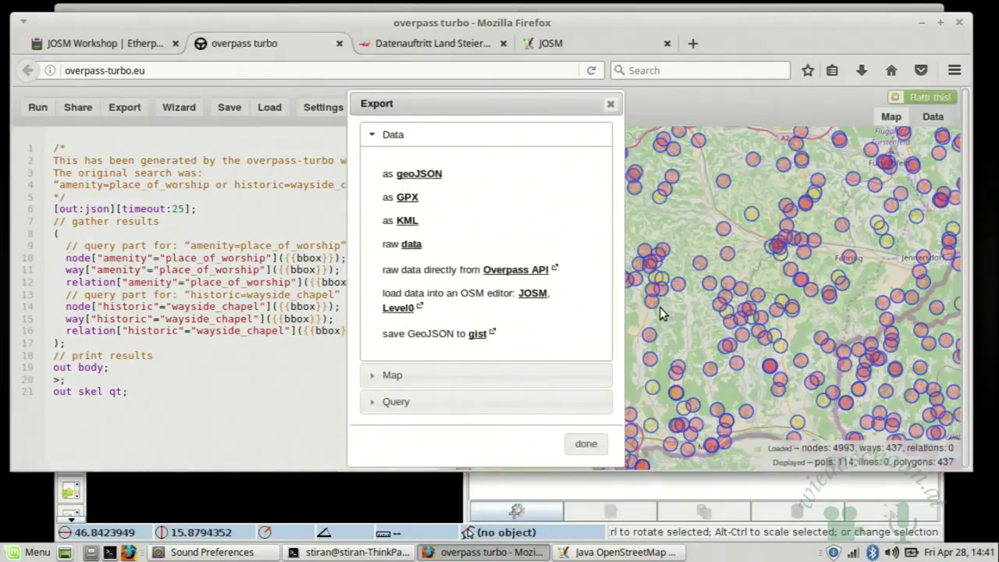
click(532, 292)
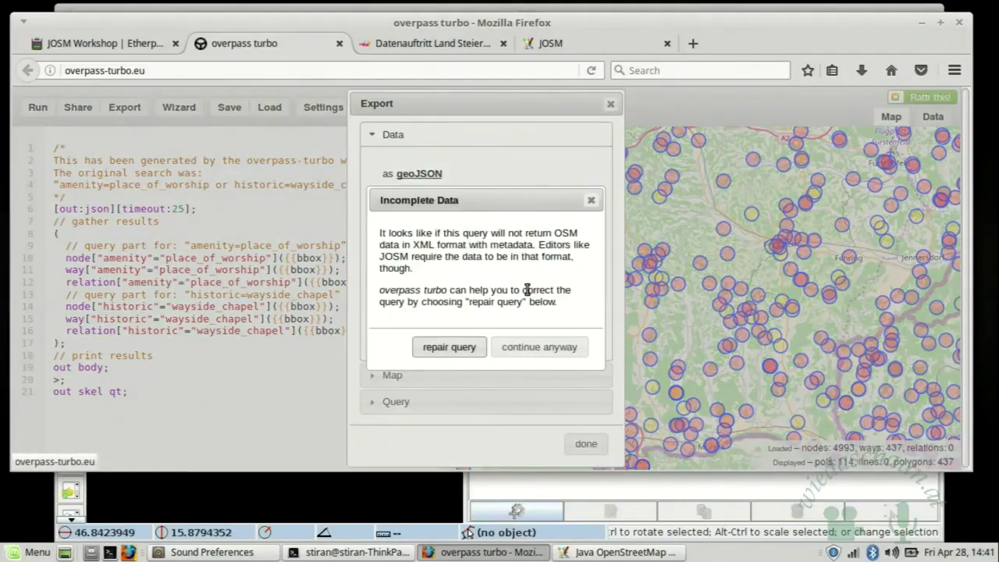
click(554, 352)
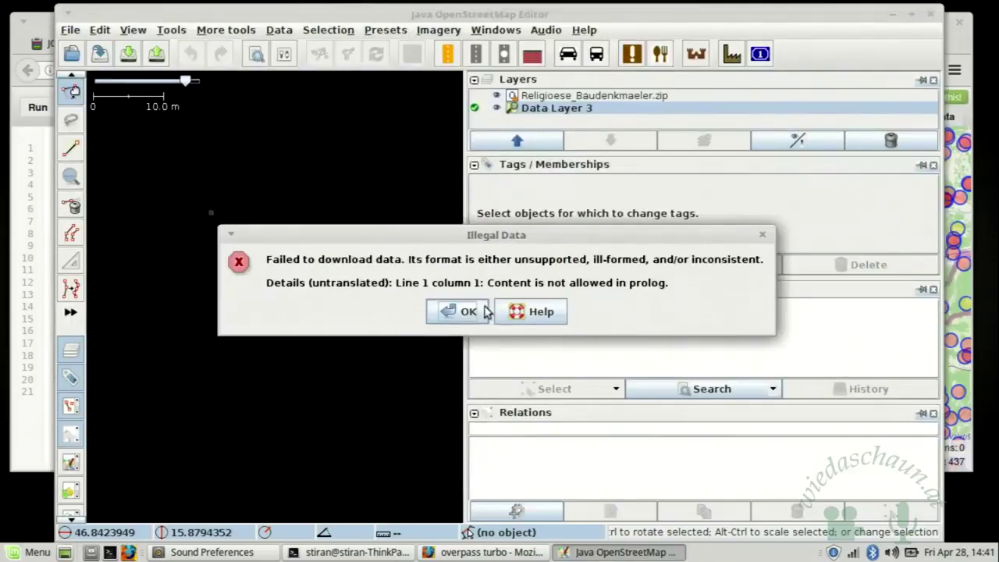
click(456, 311)
Export the place_of_worship and wayside_chapel results from overpass turbo to JOSM, letting the query be repaired first
click(30, 290)
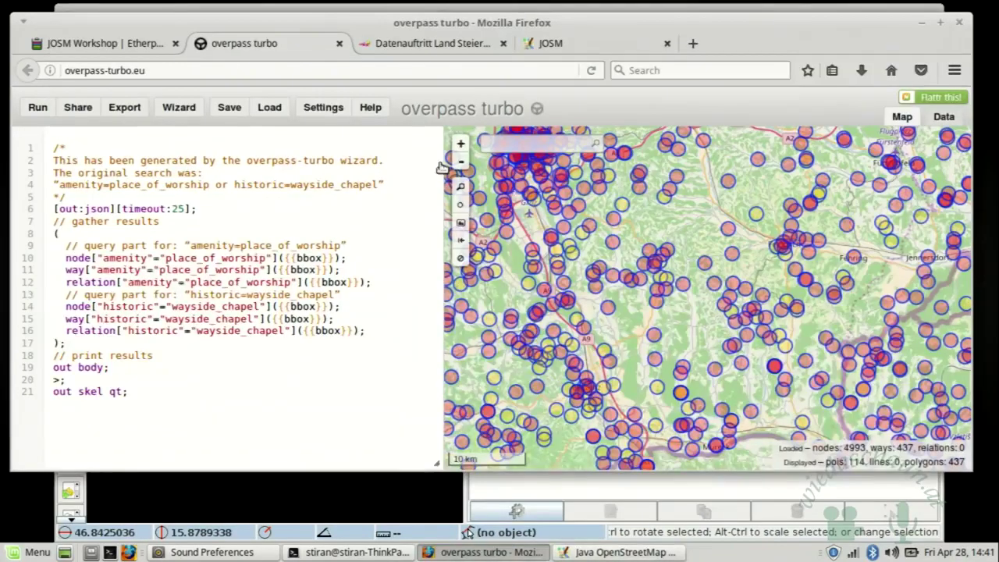
click(125, 107)
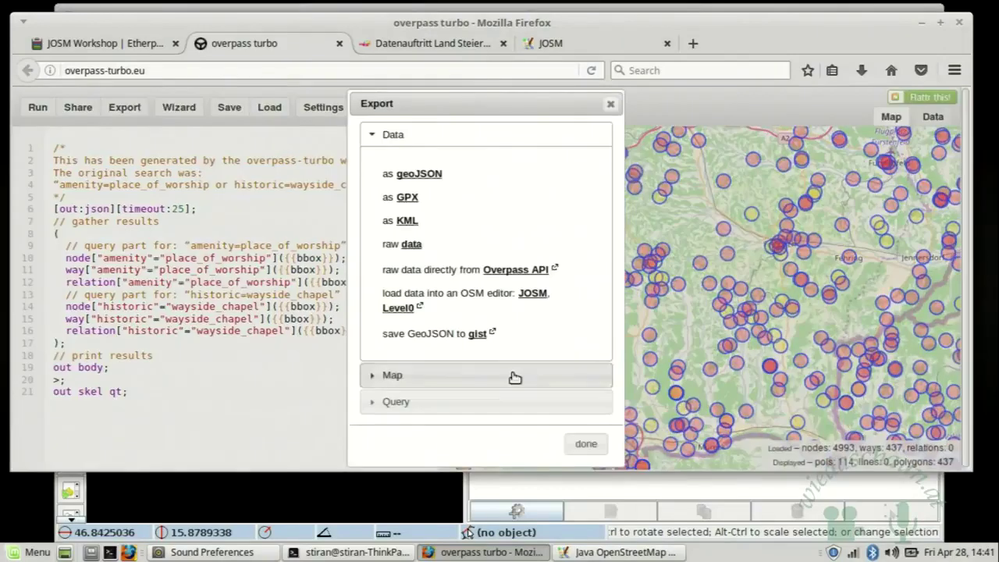
click(527, 296)
click(425, 346)
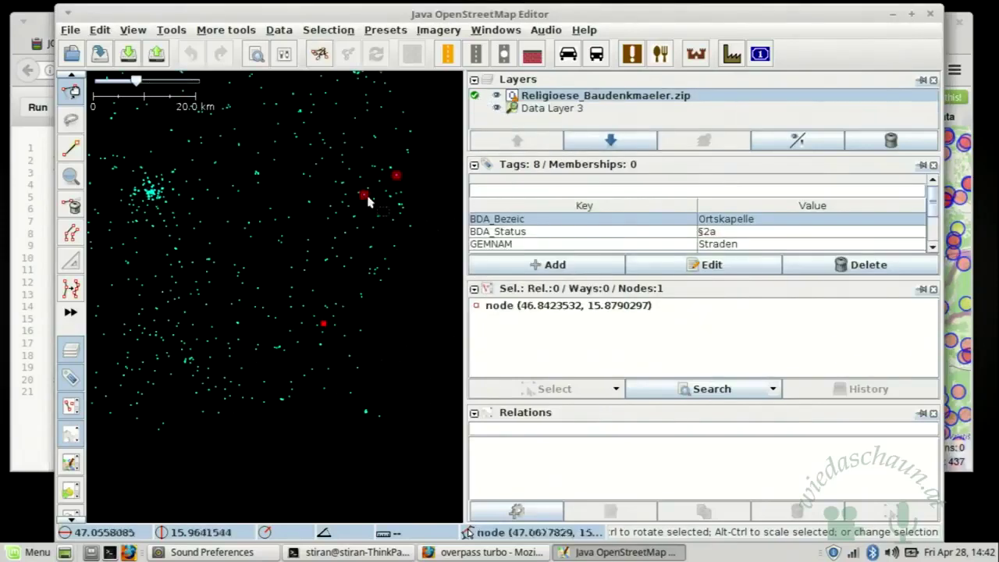
Compare the two point sets by alternating the active layer between Data Layer 3 and Religioese_Baudenkmaeler.zip, ending on Data Layer 3
click(482, 112)
click(474, 108)
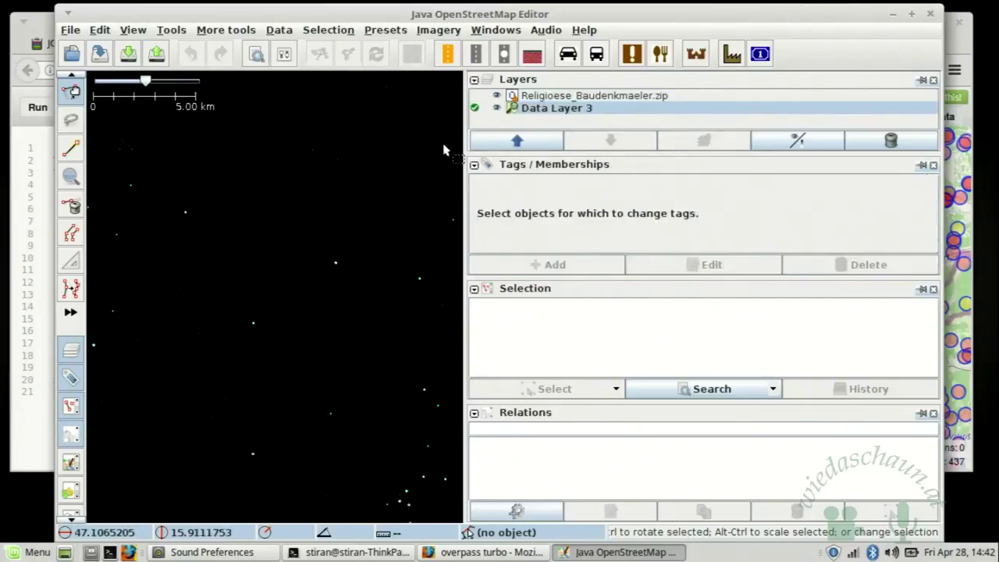
click(473, 96)
click(474, 106)
click(474, 96)
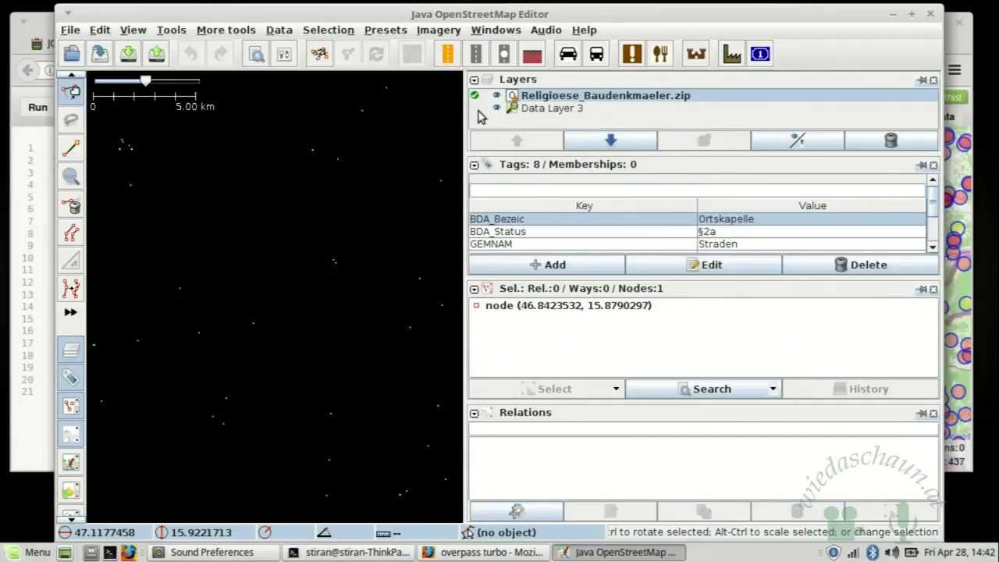
click(473, 108)
Add the basemap.at Orthofoto imagery layer and lower its opacity until the data points stand out against it
click(430, 32)
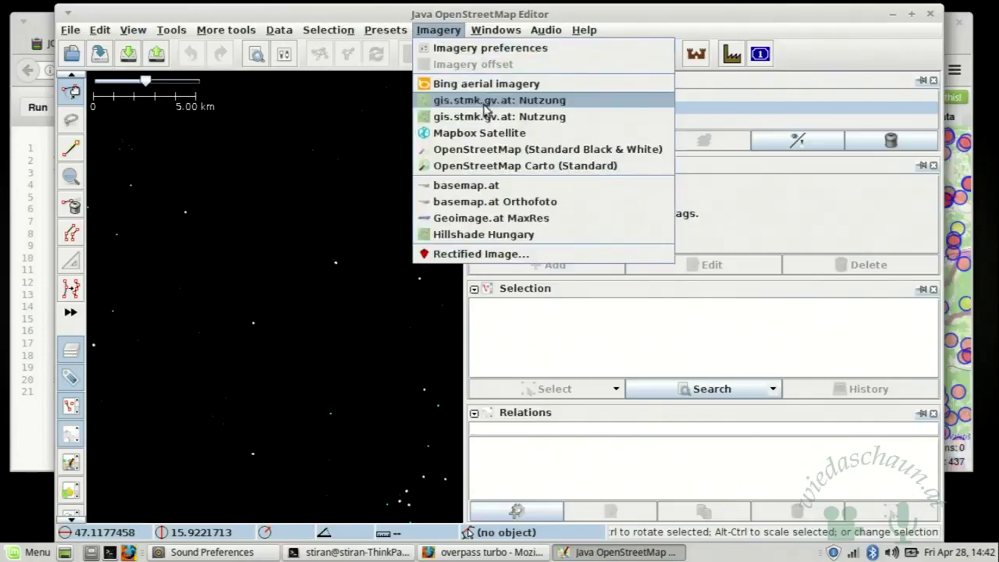
click(527, 204)
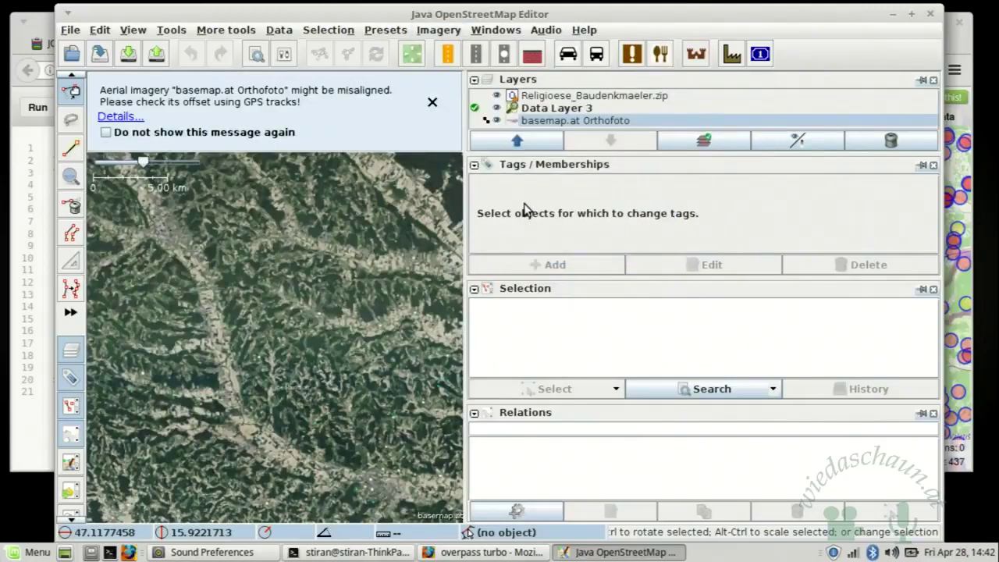
right_click(579, 122)
key(Escape)
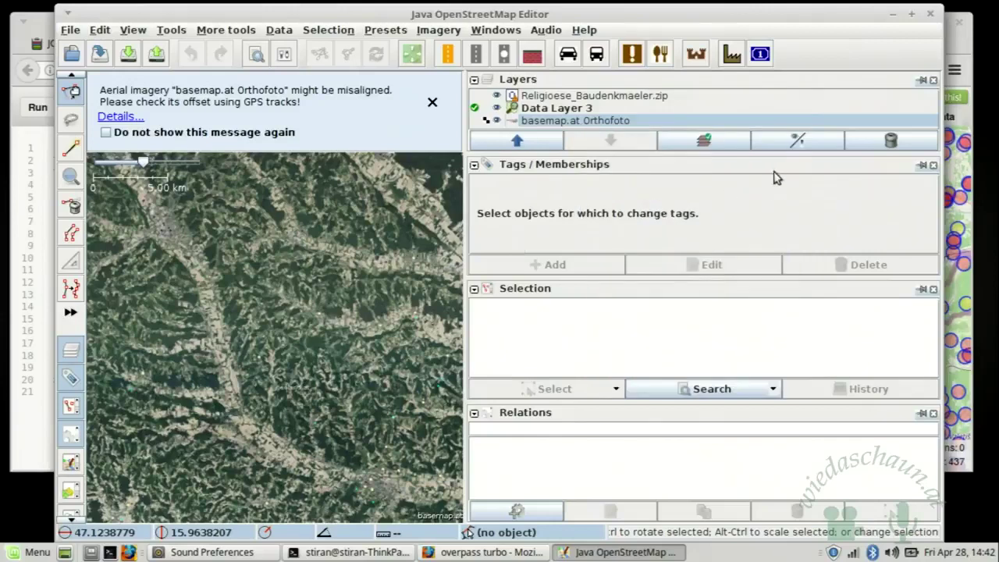
click(797, 141)
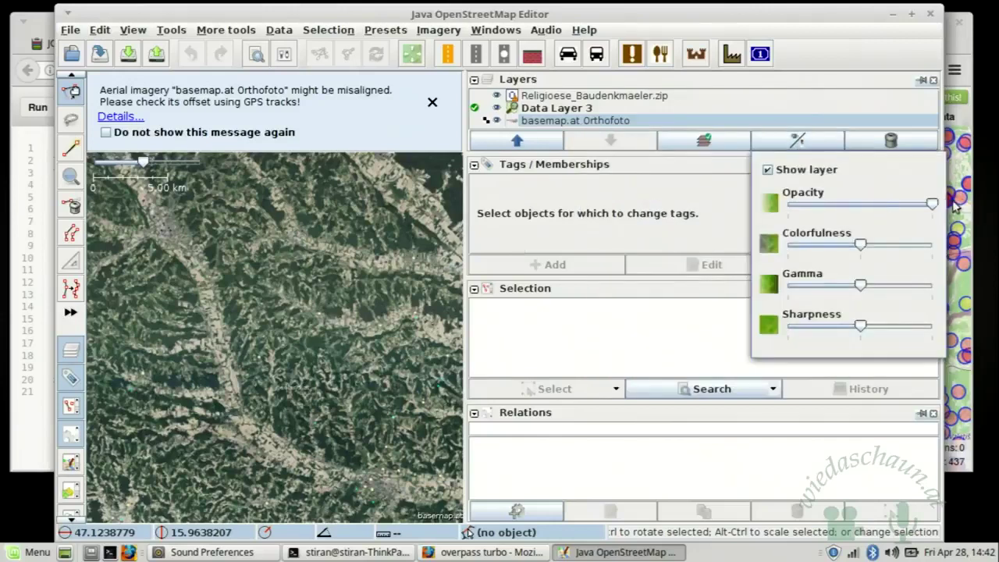
drag(930, 205, 808, 216)
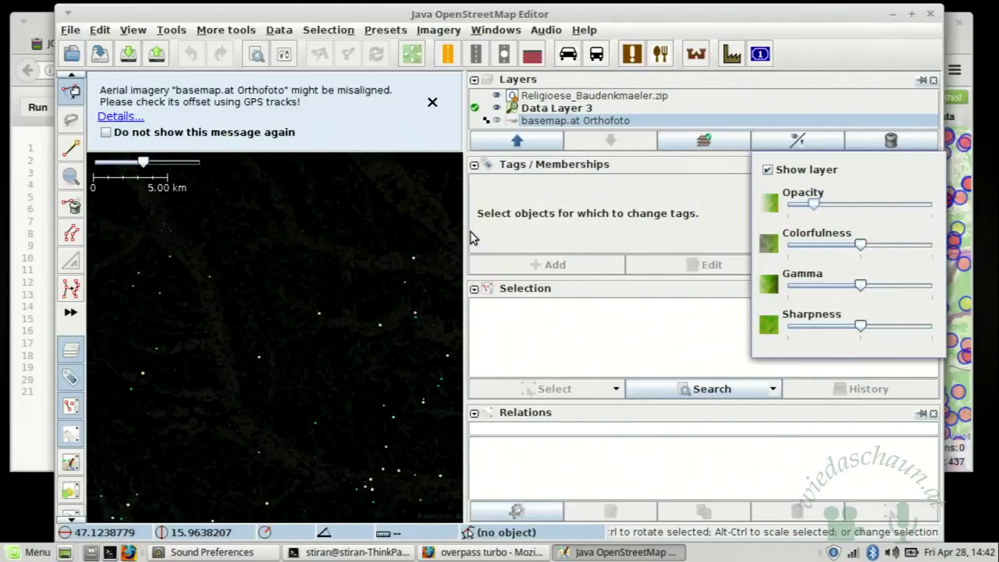
Hide the basemap.at Orthofoto layer and select the isolated monument node northwest of the yellow building outline in Religioese_Baudenkmaeler.zip
scroll(266, 330, up, 3)
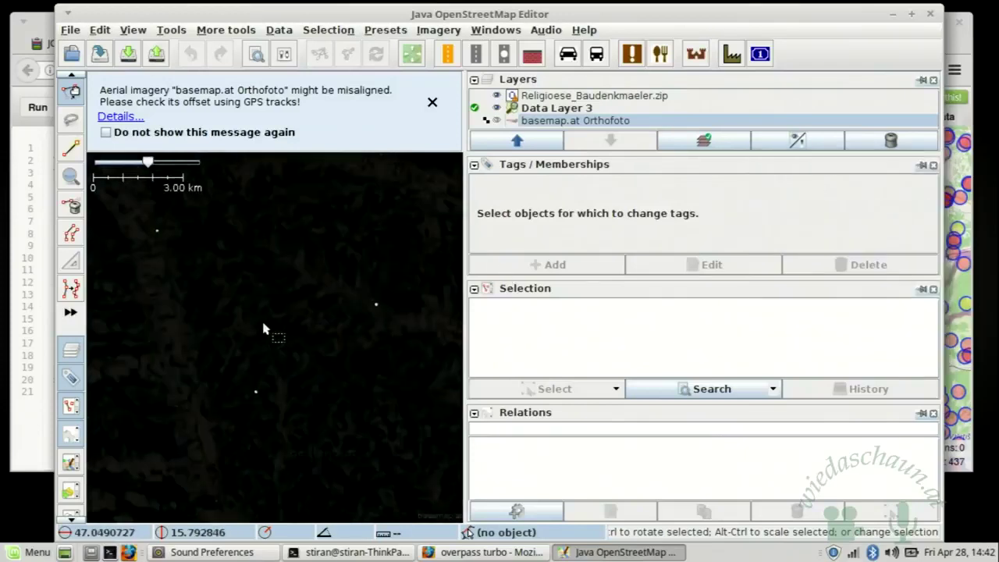
scroll(274, 339, down, 2)
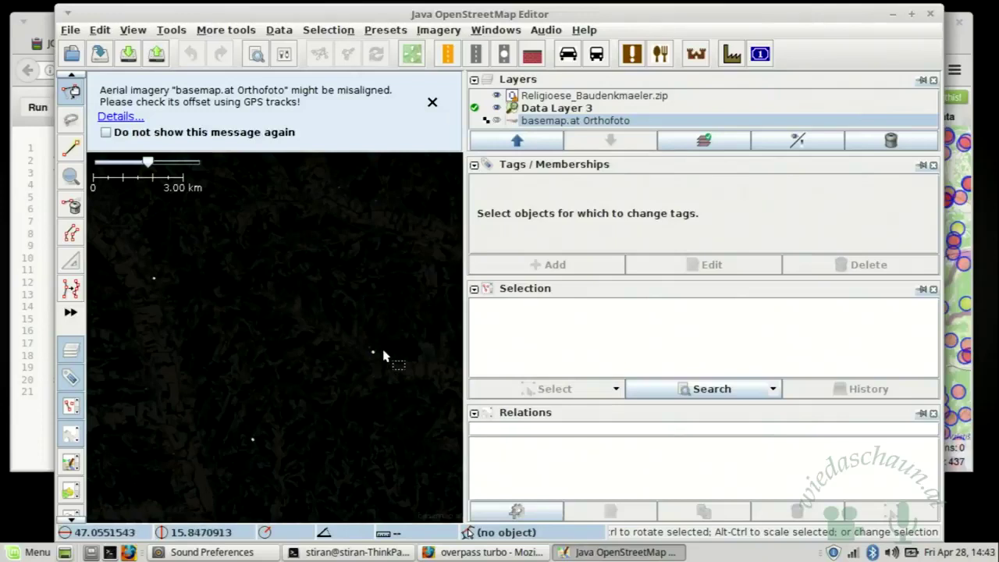
scroll(350, 357, up, 5)
scroll(332, 345, up, 1)
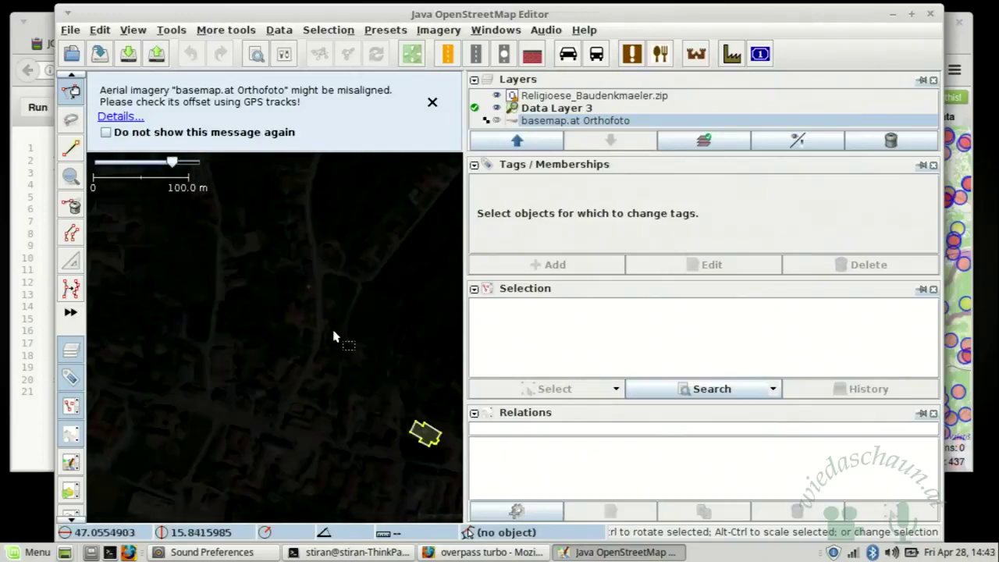
click(497, 121)
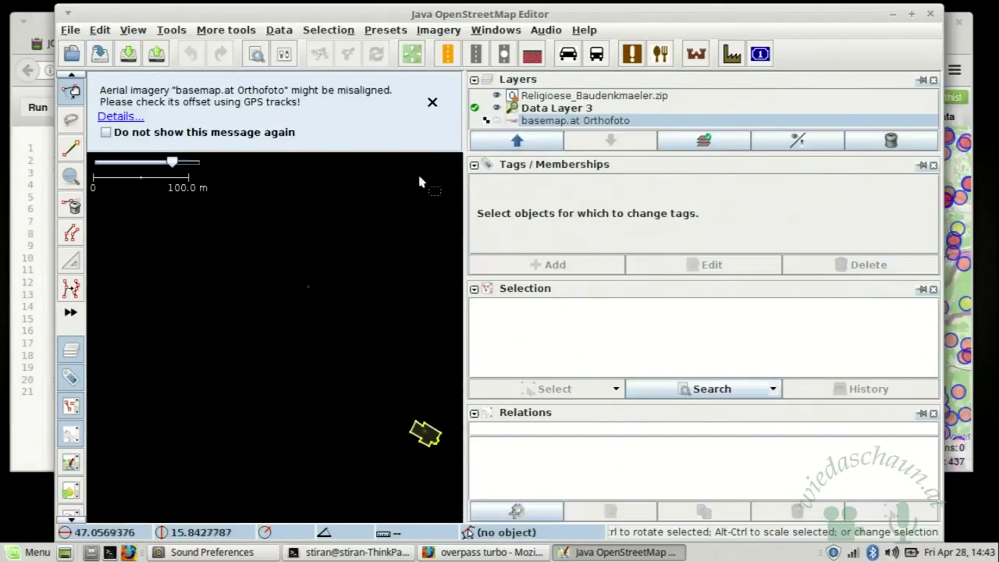
scroll(306, 273, up, 4)
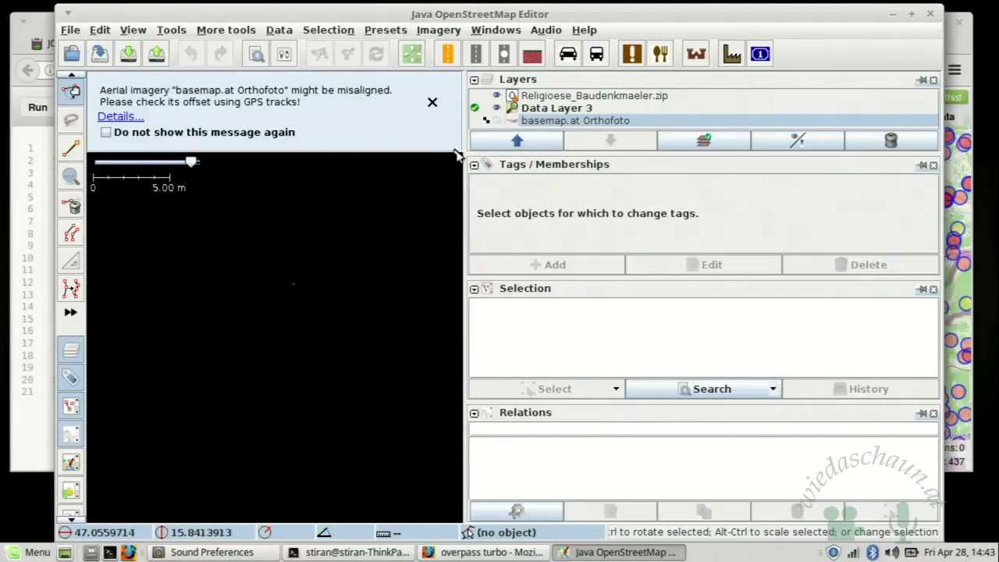
click(477, 96)
drag(279, 250, 317, 312)
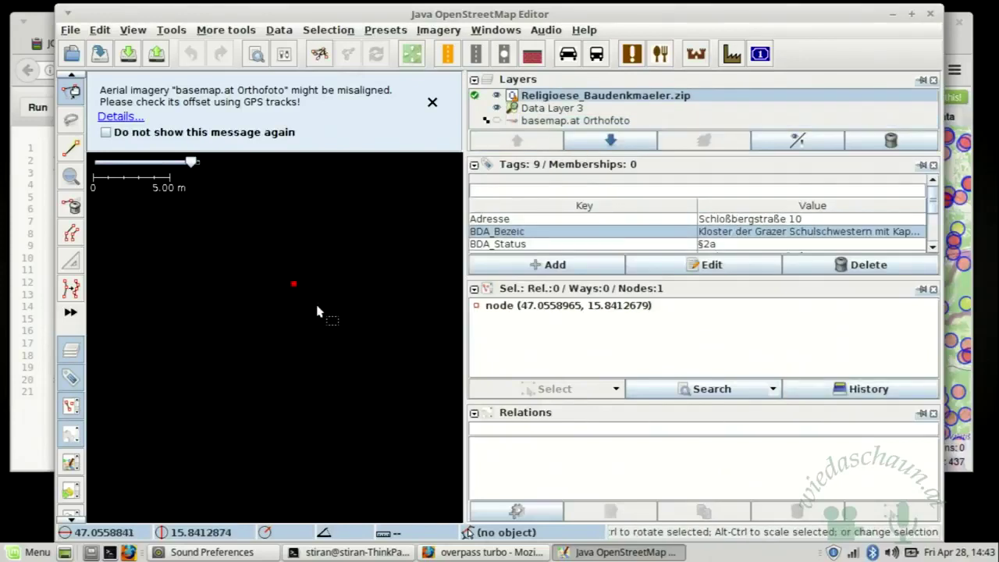
Activate Data Layer 3 and preview the monastery node's surroundings in the download map, leaving without downloading
click(483, 110)
click(128, 52)
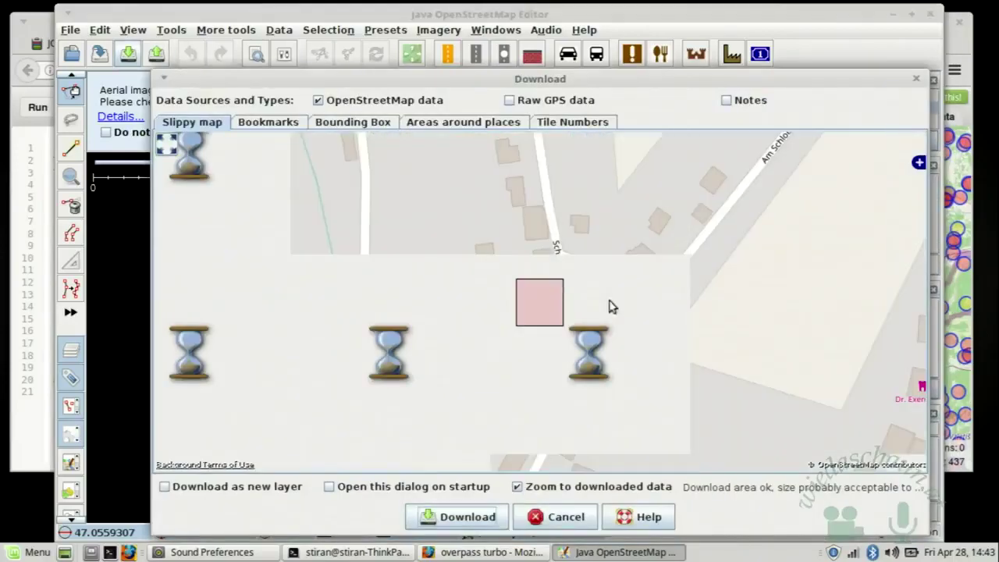
click(553, 515)
scroll(370, 333, down, 10)
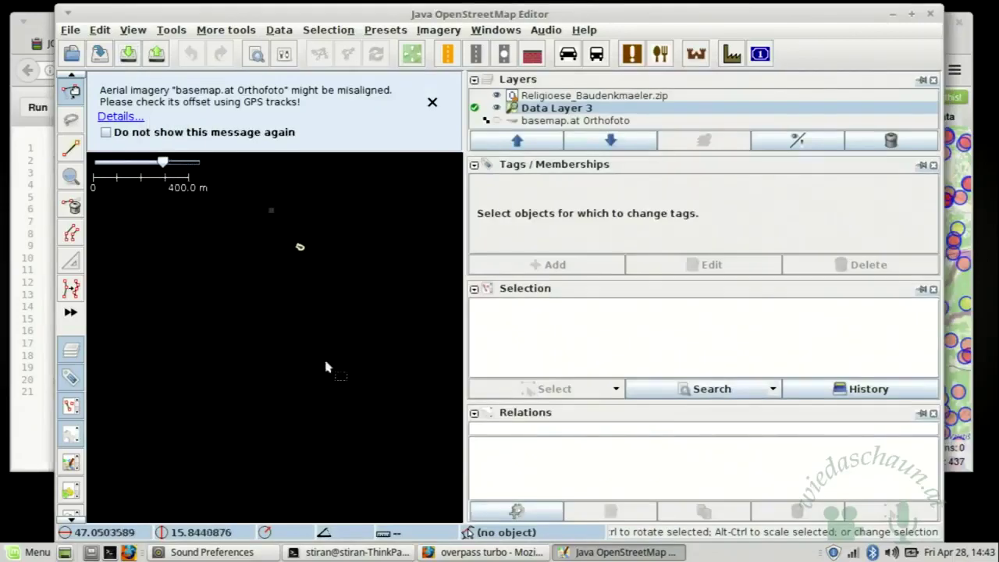
Locate another isolated monument point and select it in Religioese_Baudenkmaeler.zip to read its tags
scroll(326, 364, down, 4)
scroll(249, 356, up, 12)
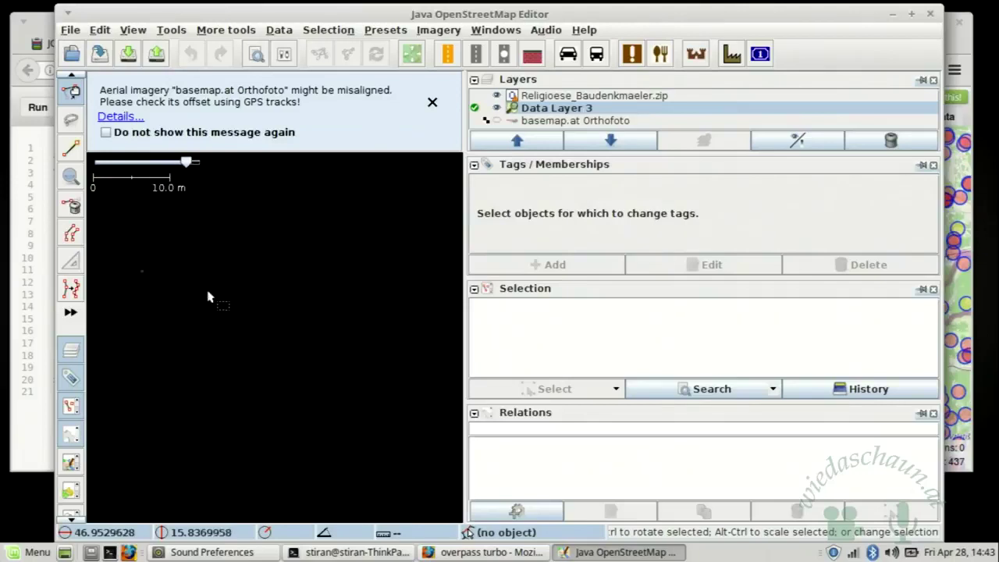
click(578, 95)
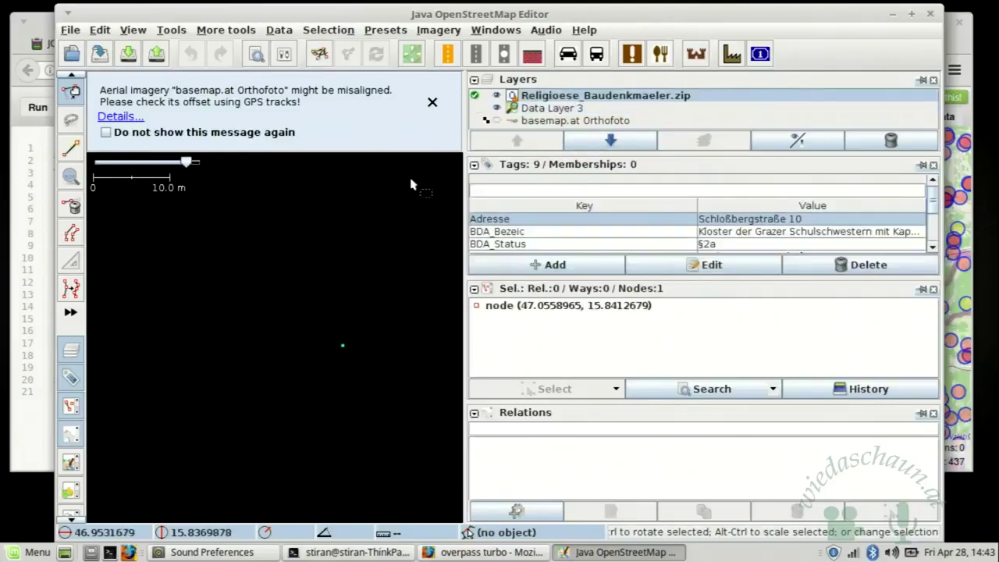
click(342, 346)
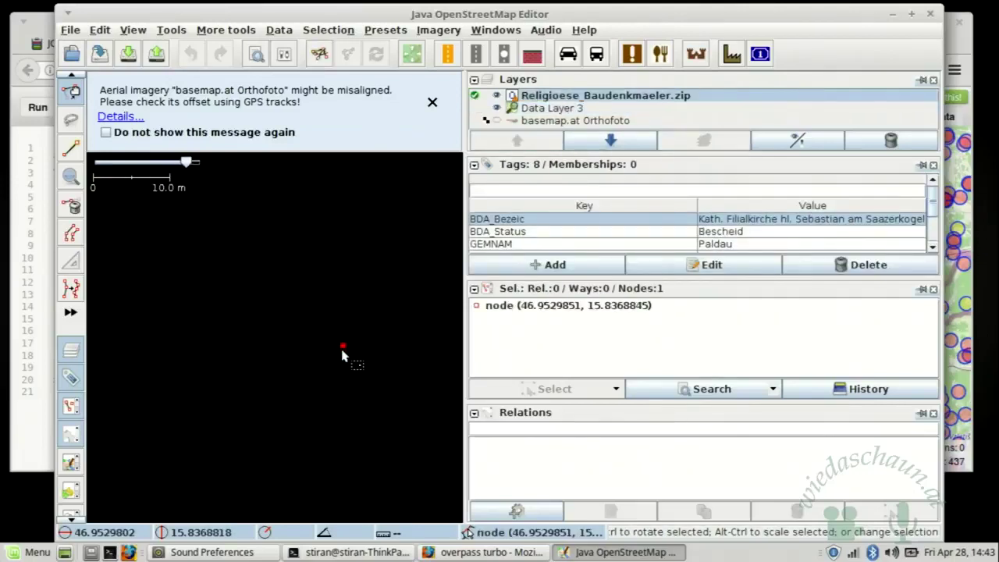
Examine the download map around the Saazerkogel church node for an existing building, and leave without downloading
click(128, 53)
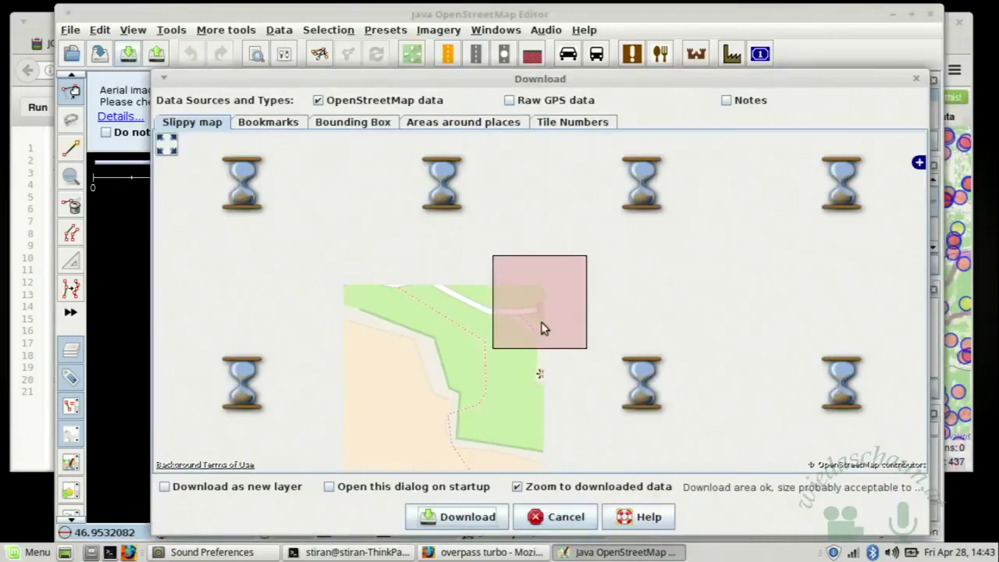
scroll(563, 311, up, 1)
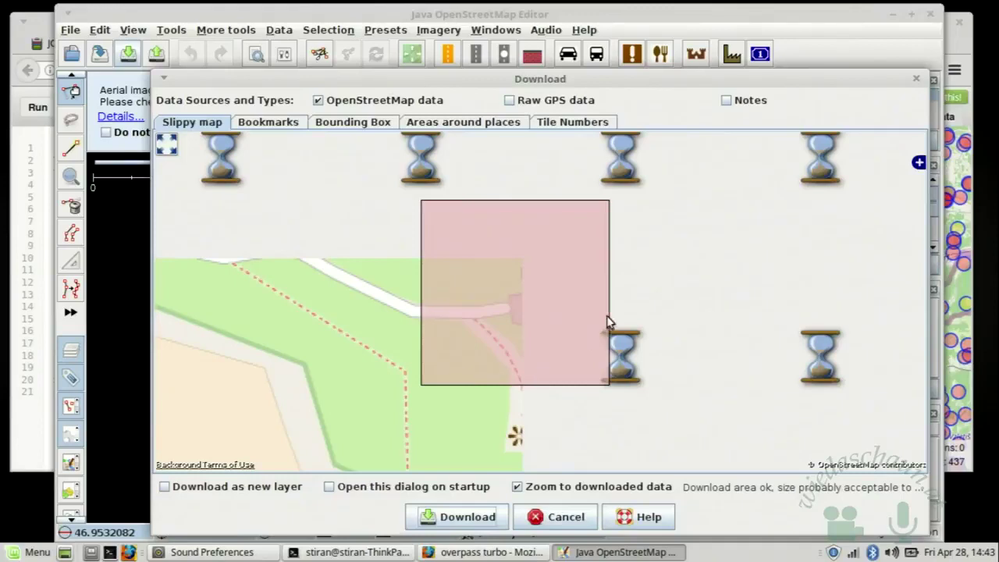
scroll(546, 320, down, 2)
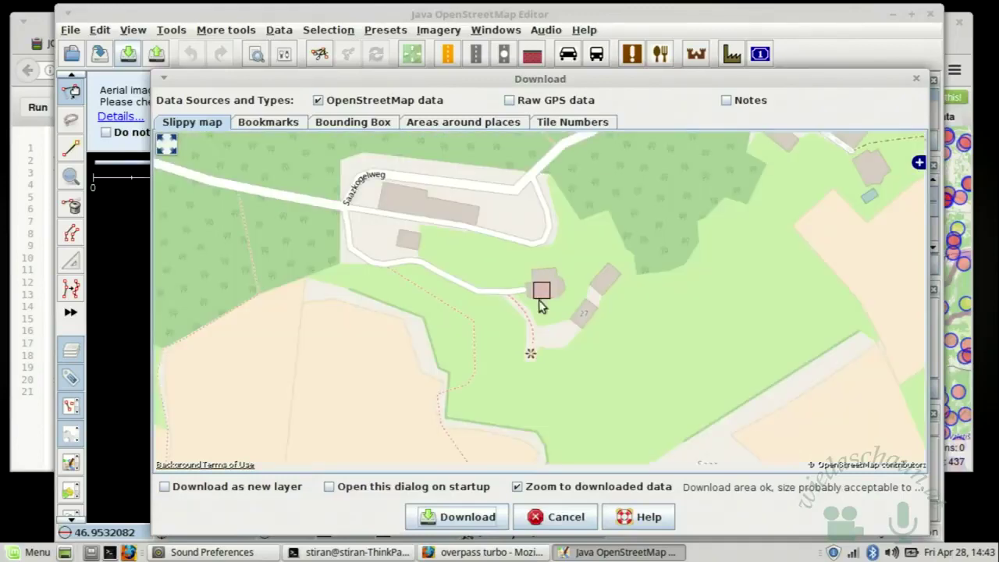
scroll(538, 293, down, 1)
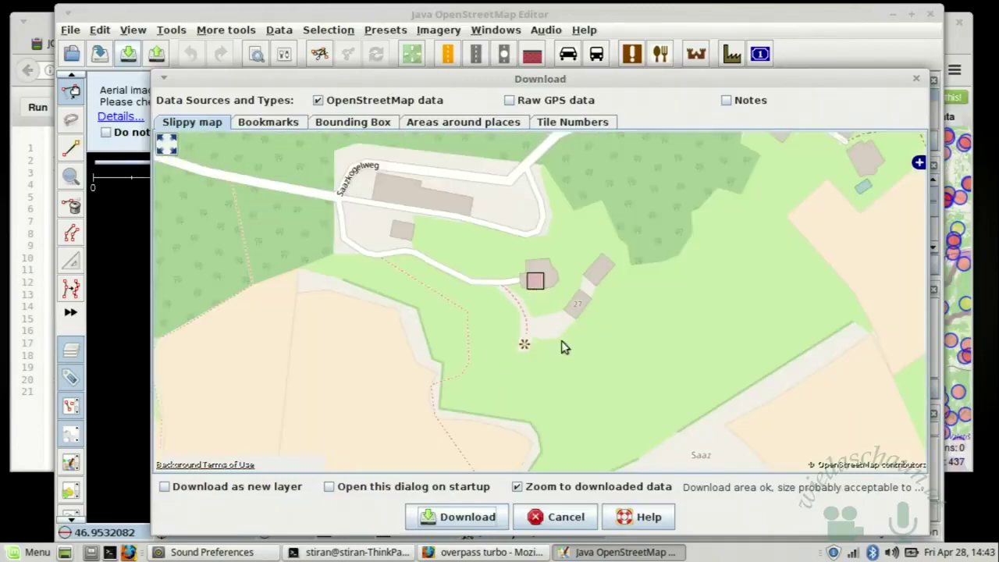
click(575, 519)
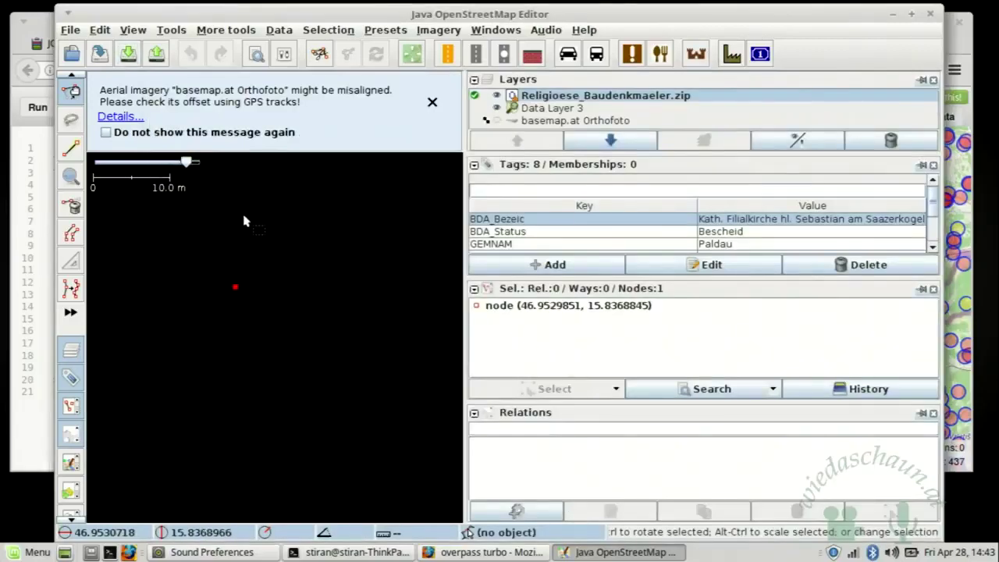
Search for another monument point without an OSM counterpart, checking it against both data layers and ending on Data Layer 3
scroll(394, 269, down, 3)
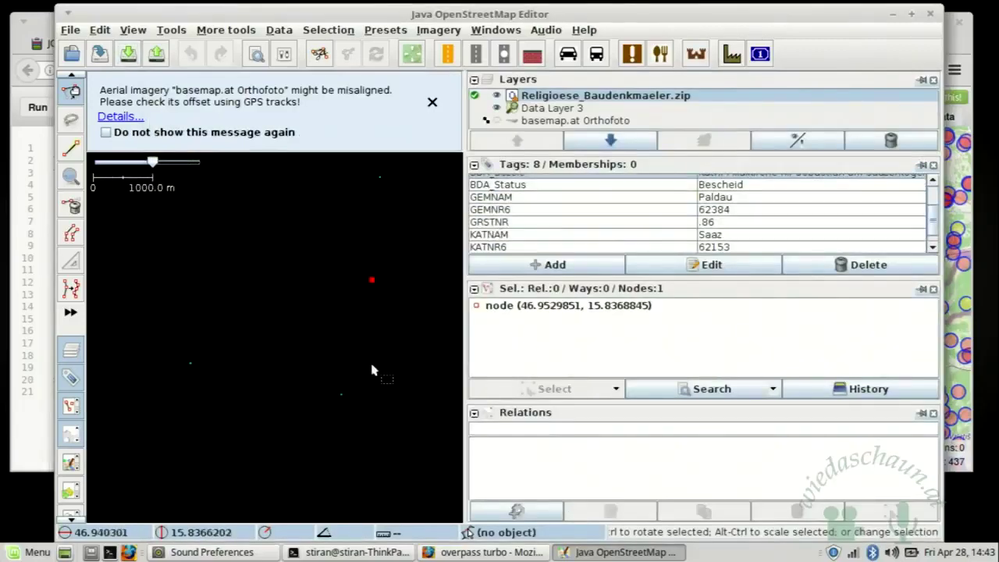
click(476, 109)
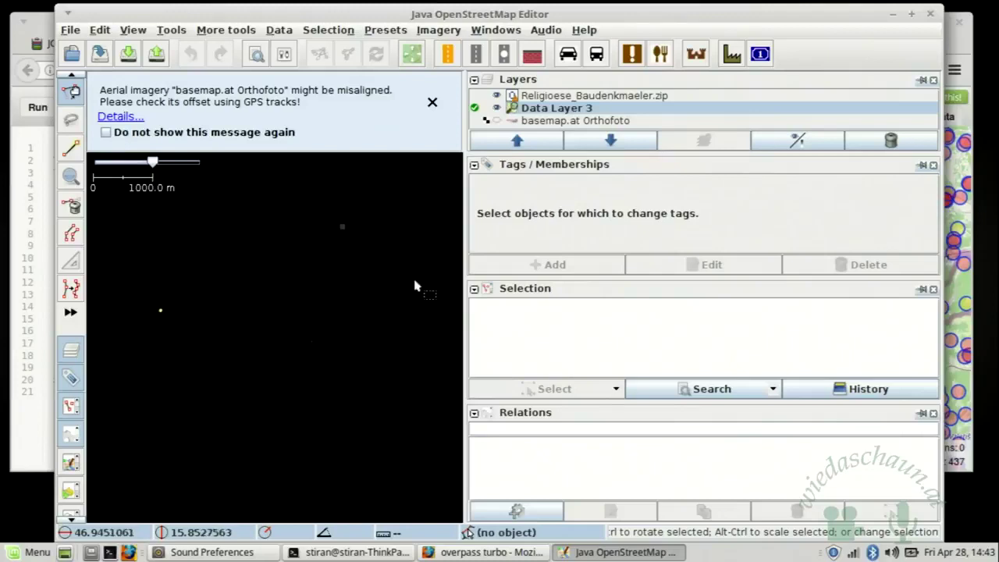
scroll(277, 239, down, 2)
drag(348, 332, 216, 446)
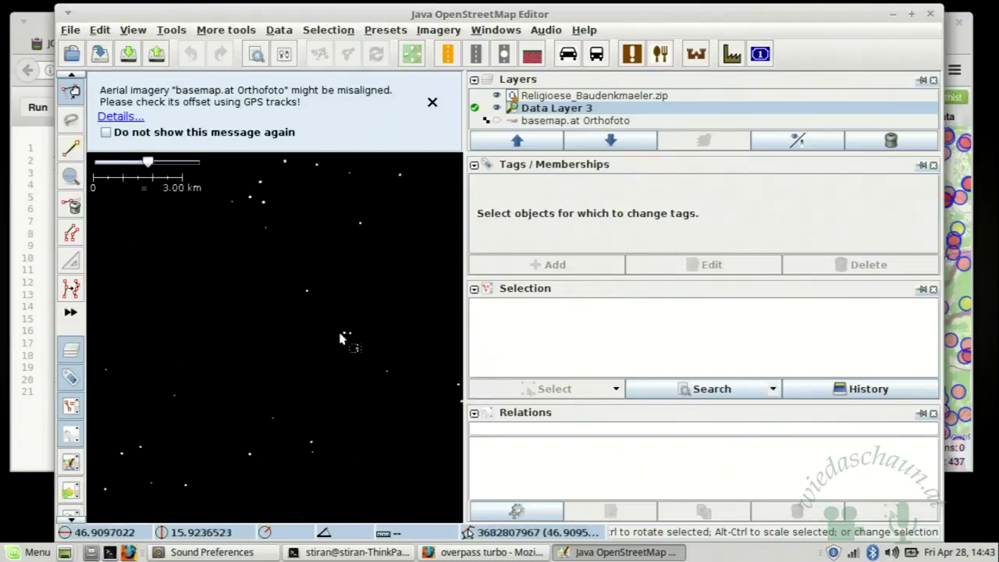
scroll(218, 319, up, 3)
scroll(321, 325, up, 1)
scroll(234, 308, up, 2)
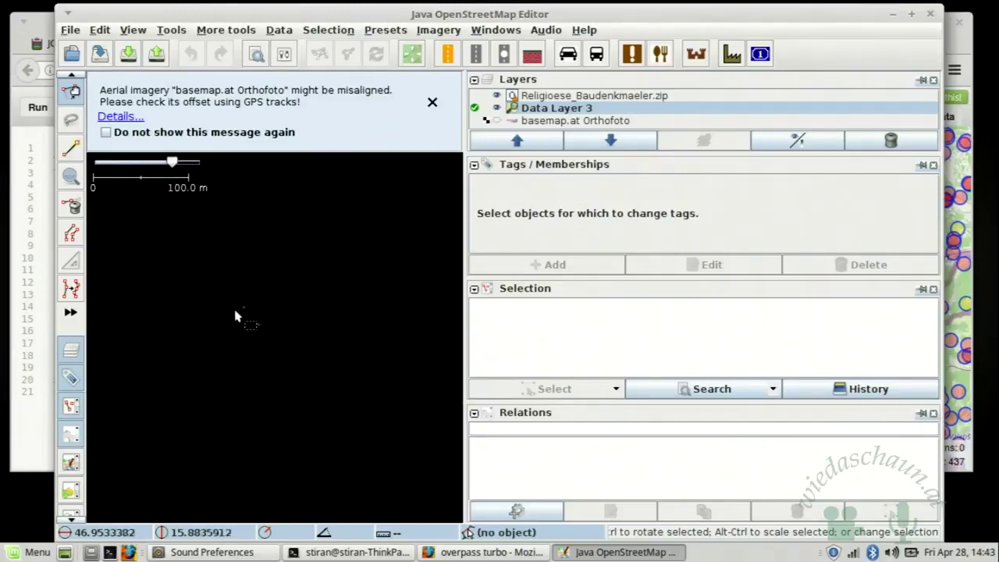
click(485, 97)
click(485, 109)
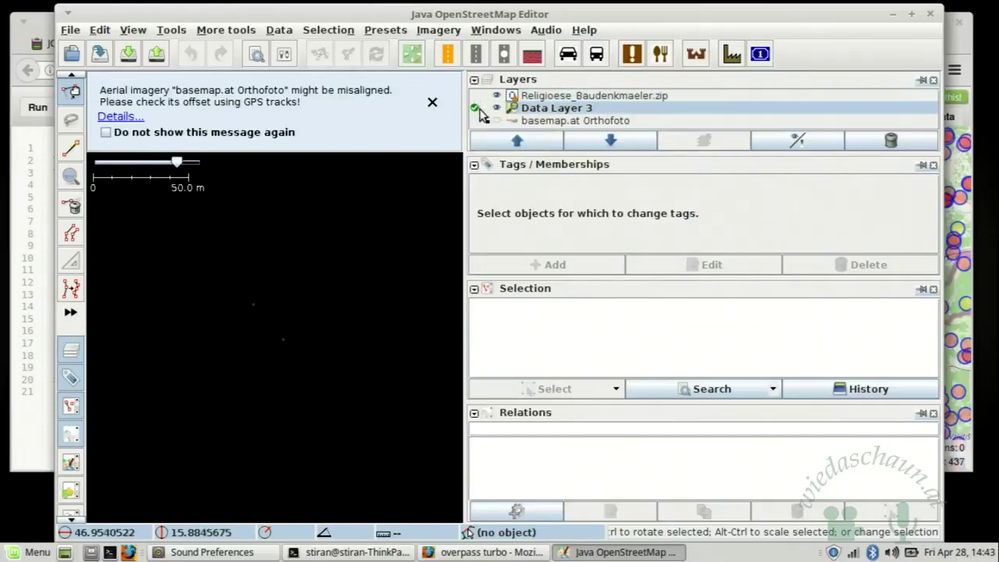
Examine the surroundings of the points near Klostergasse in the download map and leave without downloading
click(128, 55)
scroll(530, 328, up, 1)
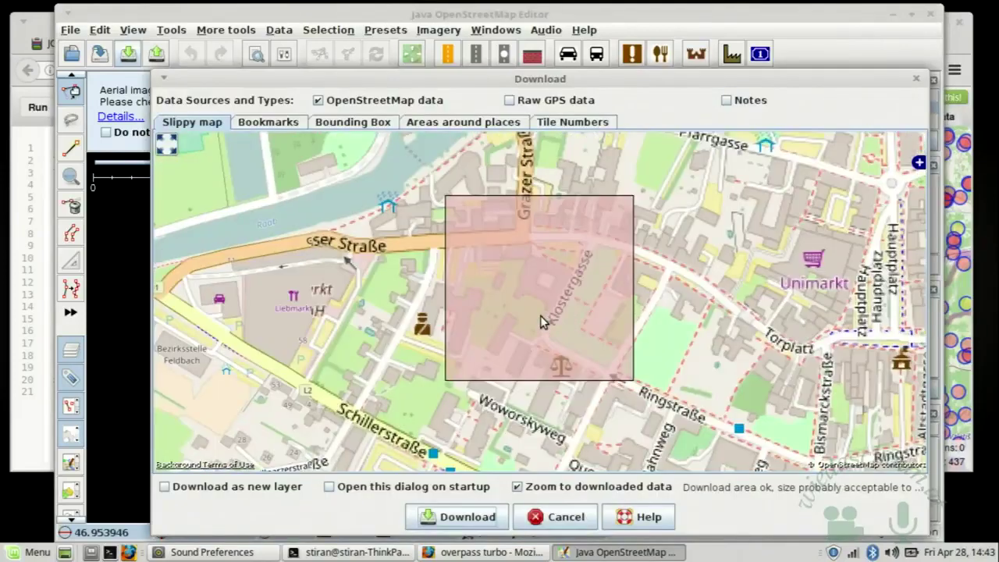
scroll(538, 457, down, 5)
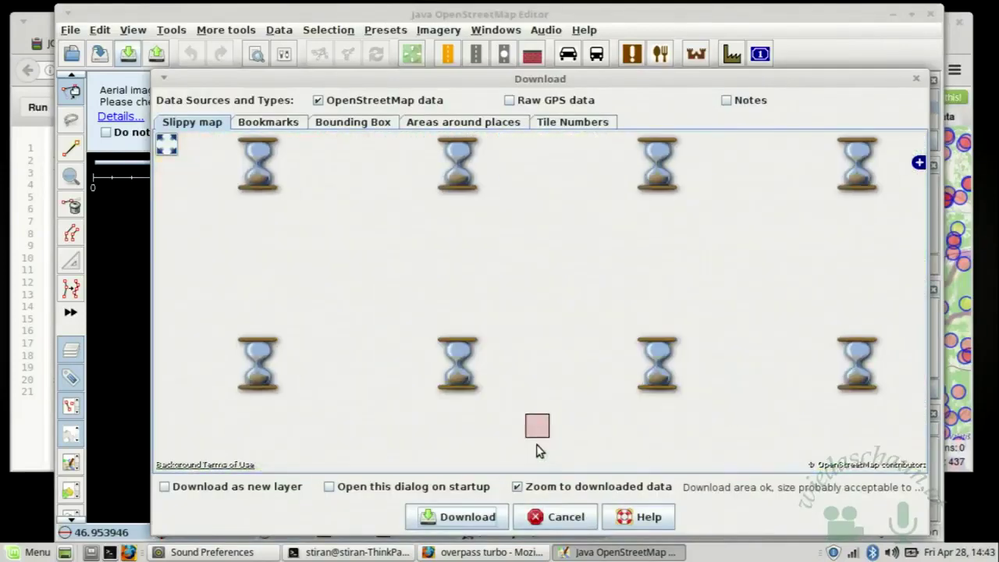
click(546, 517)
Locate the isolated Anna-Kapelle point in Pistorf and select its node in Religioese_Baudenkmaeler.zip to read its tags
scroll(305, 277, down, 10)
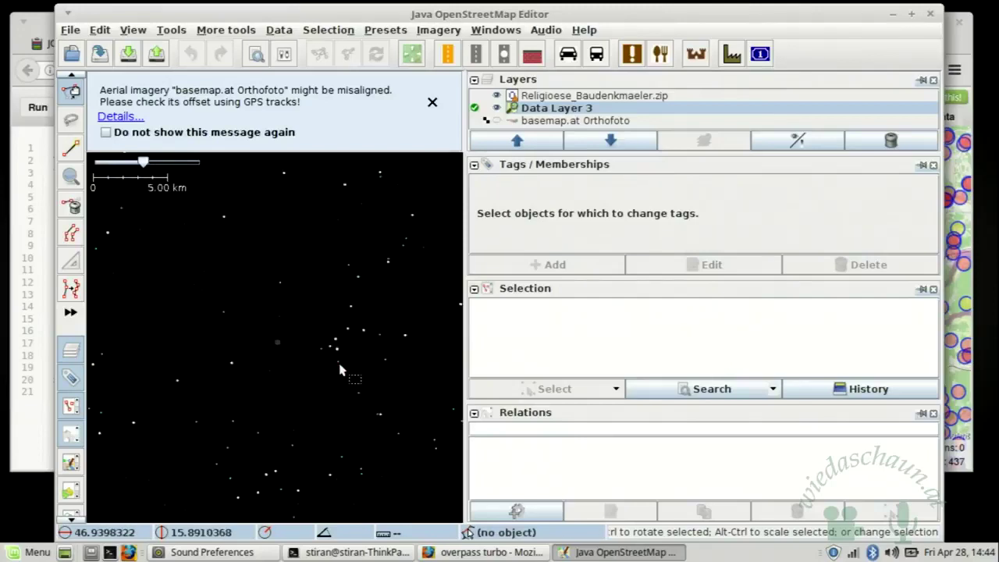
scroll(263, 431, up, 5)
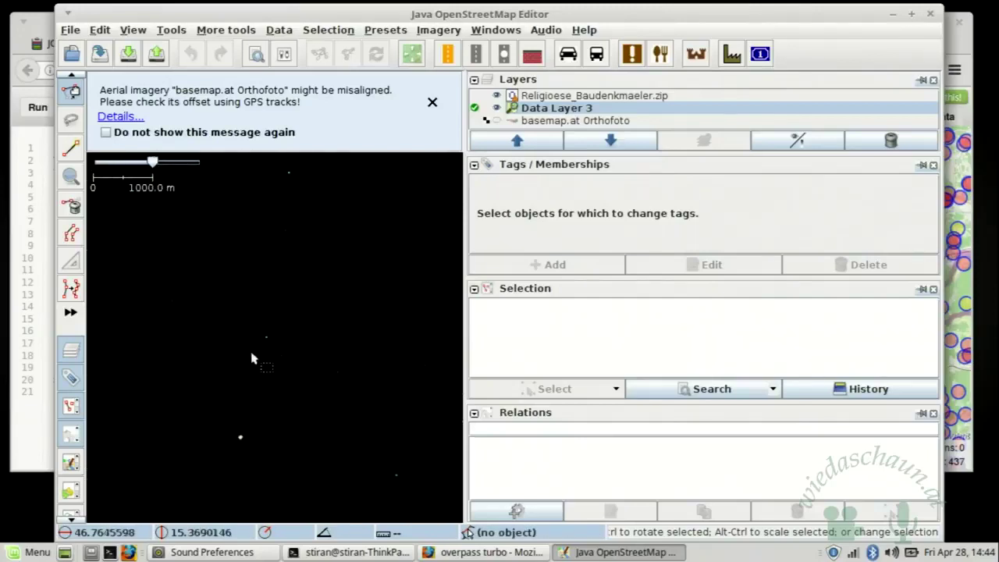
scroll(289, 361, up, 1)
scroll(288, 362, up, 4)
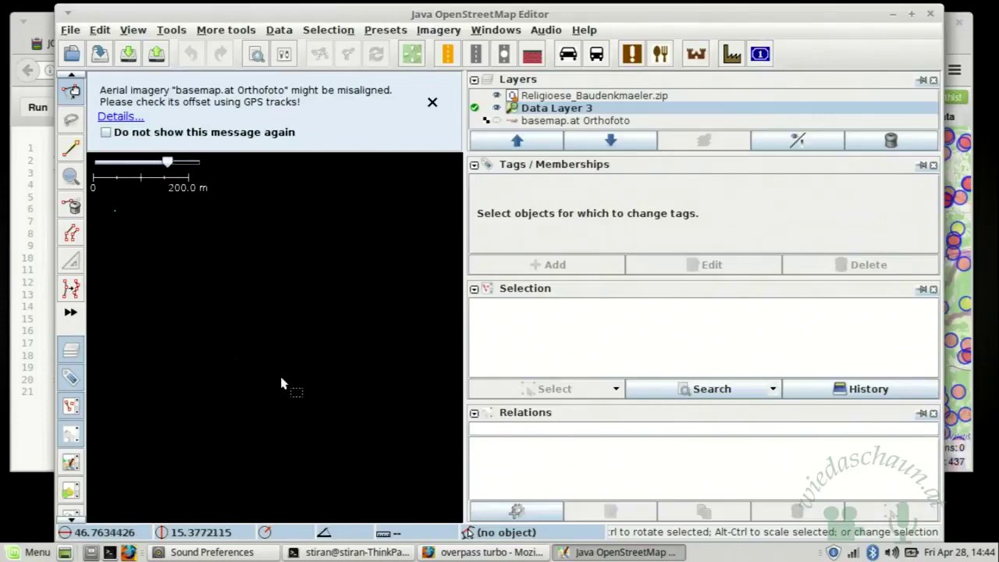
click(485, 95)
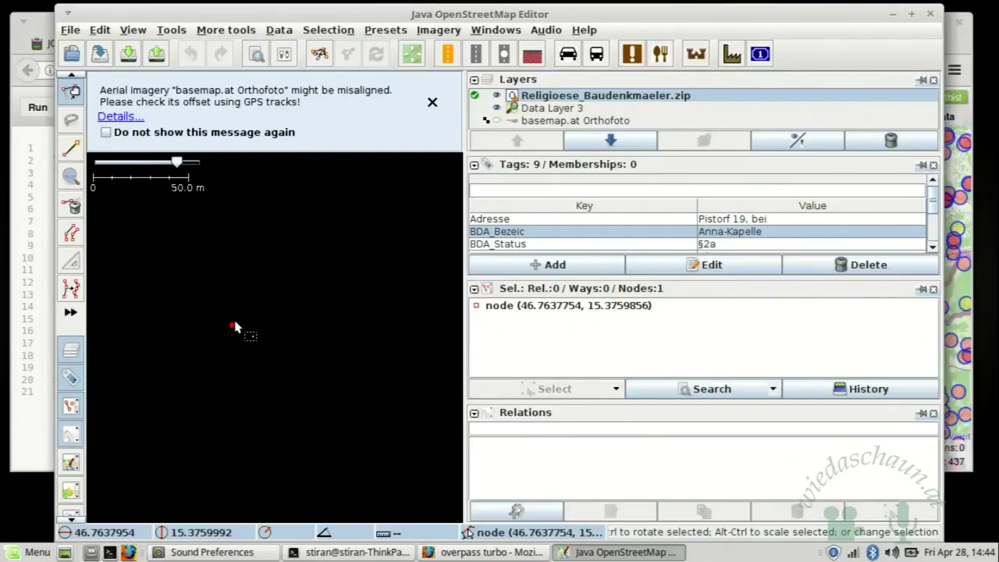
Download the OSM data around the Anna-Kapelle point into Data Layer 3 and select the round building beside Leitenweg
click(479, 111)
click(128, 53)
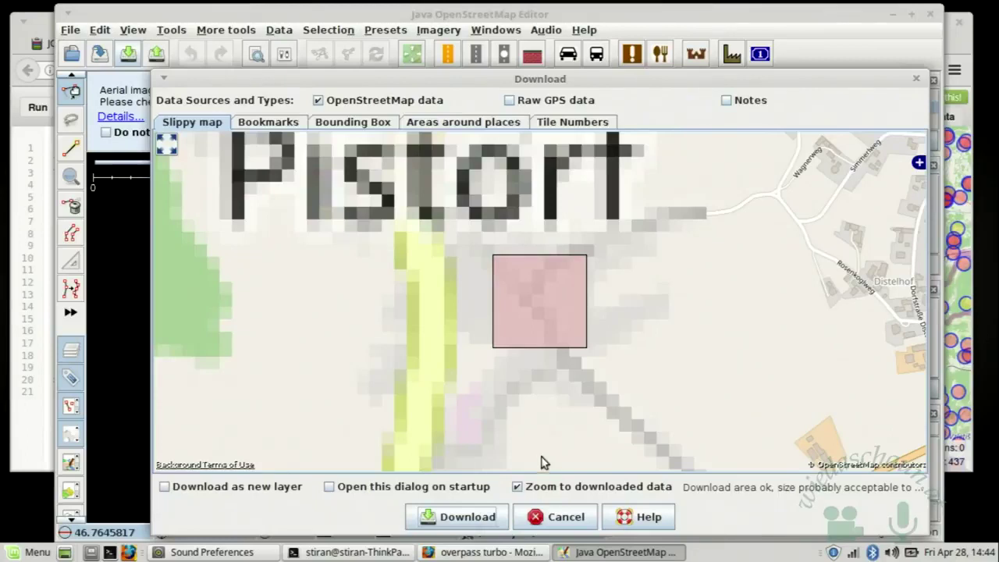
click(481, 517)
scroll(284, 333, up, 5)
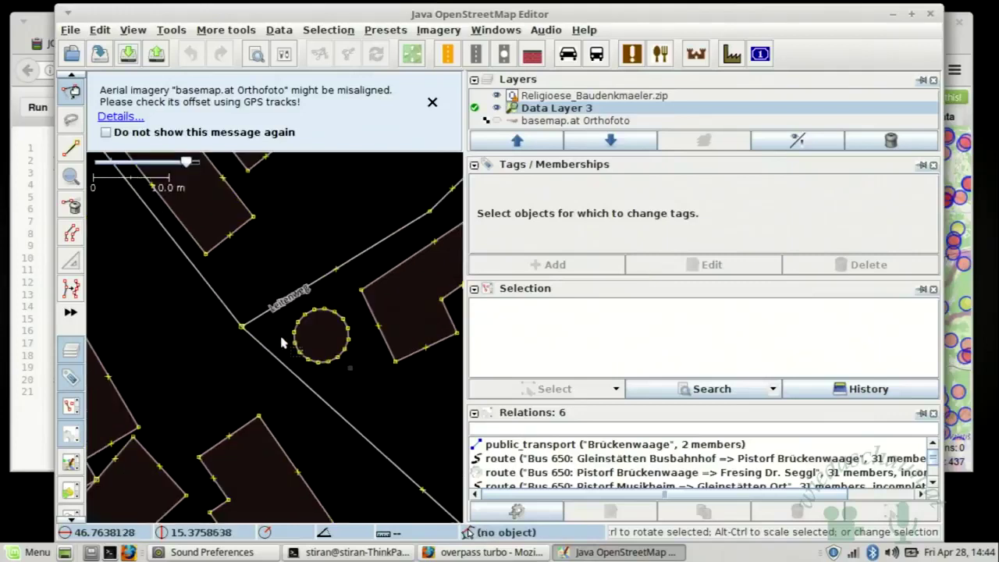
click(293, 334)
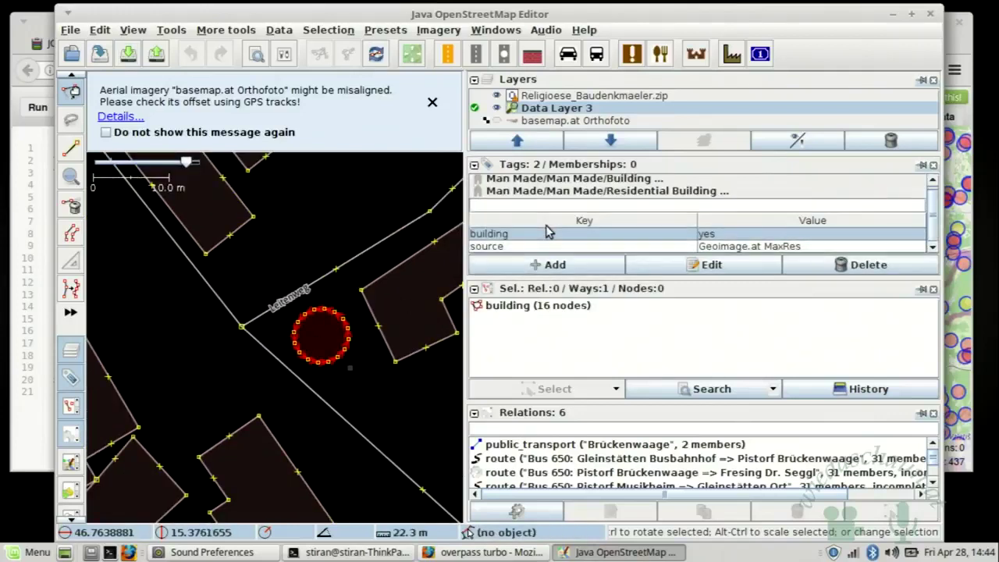